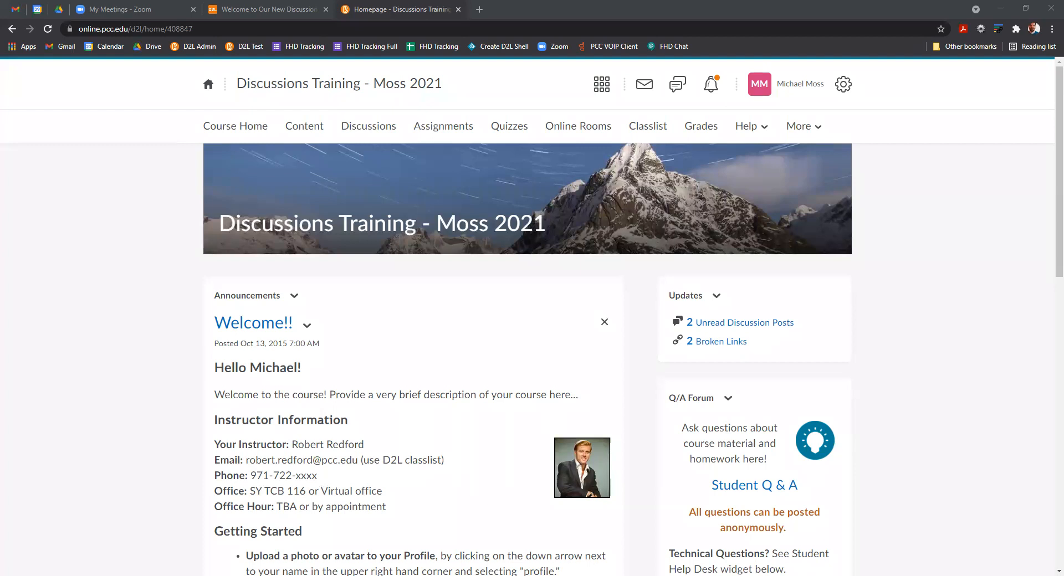
Start a new topic in the course's discussions and assign it to New Discussion Forum.
left_click(372, 129)
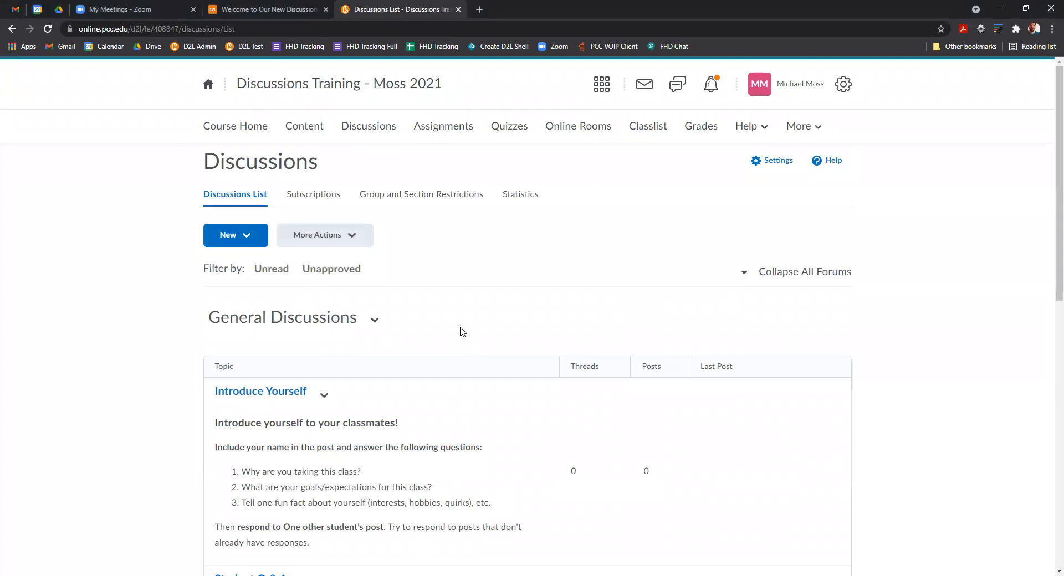
left_click(257, 240)
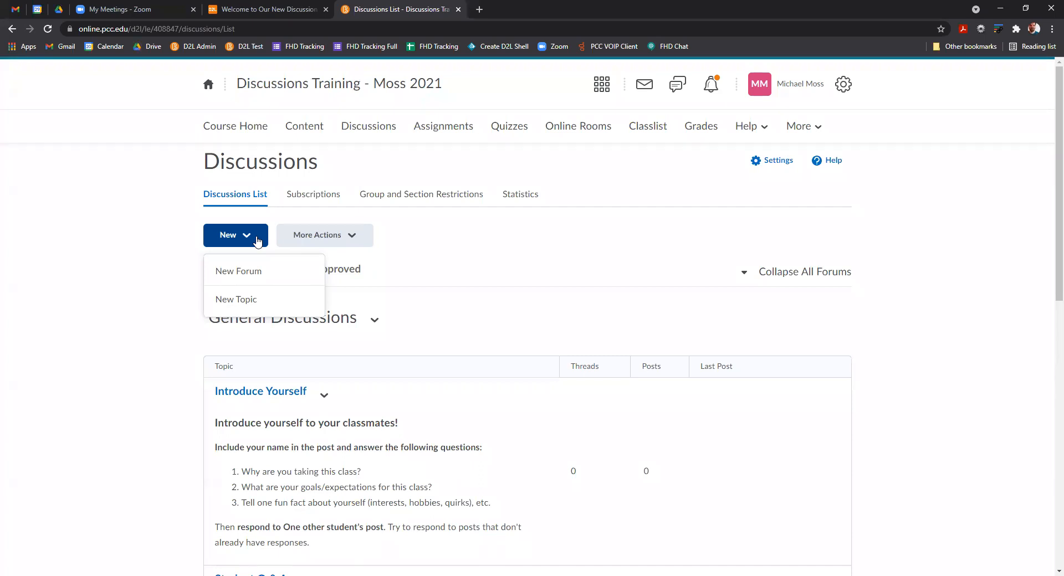
left_click(253, 300)
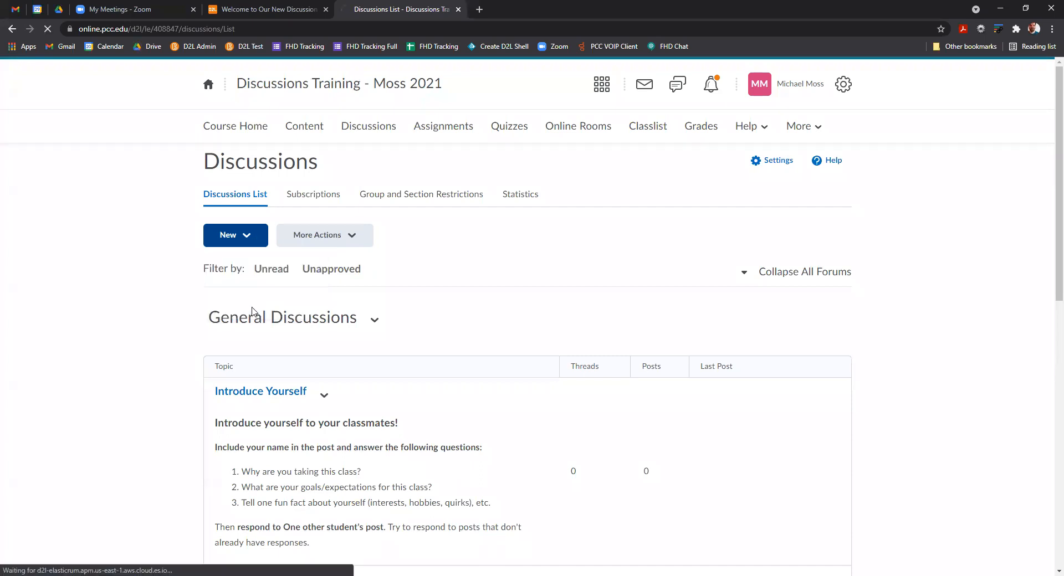
left_click(279, 309)
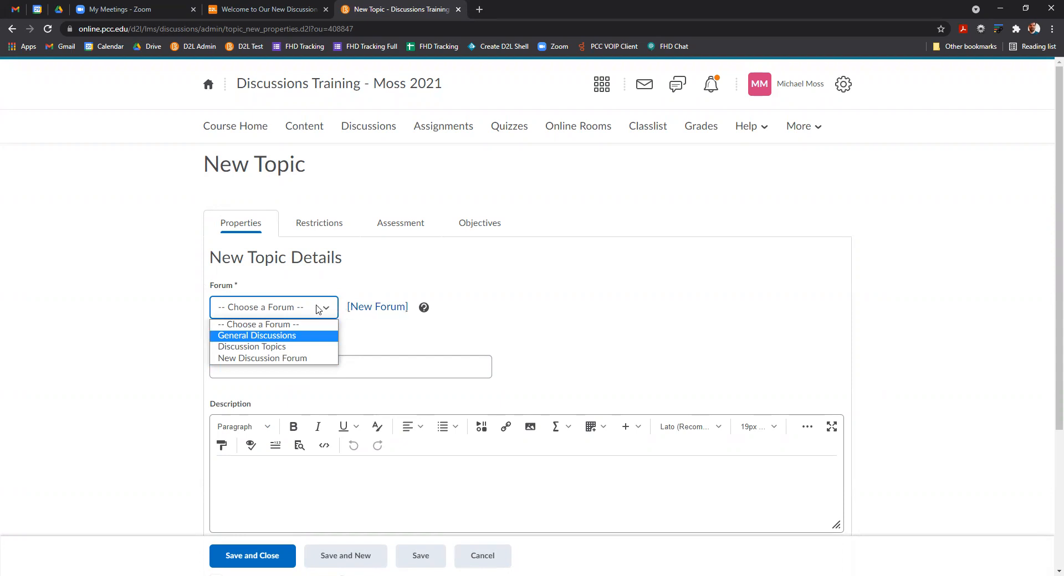
left_click(369, 331)
left_click(301, 367)
left_click(266, 314)
left_click(267, 315)
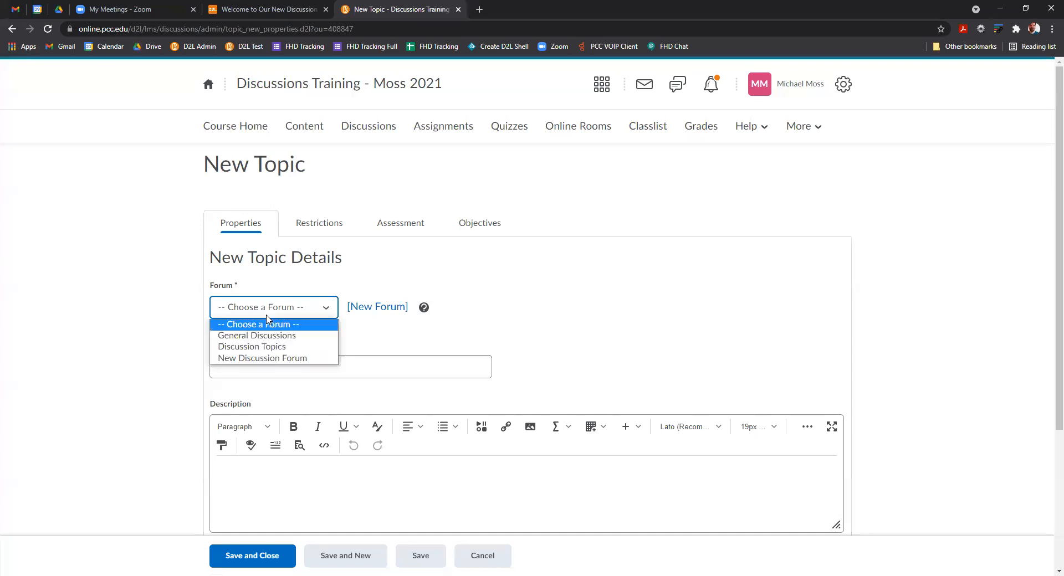
left_click(261, 360)
Title the new topic "Discussion 3".
left_click(353, 371)
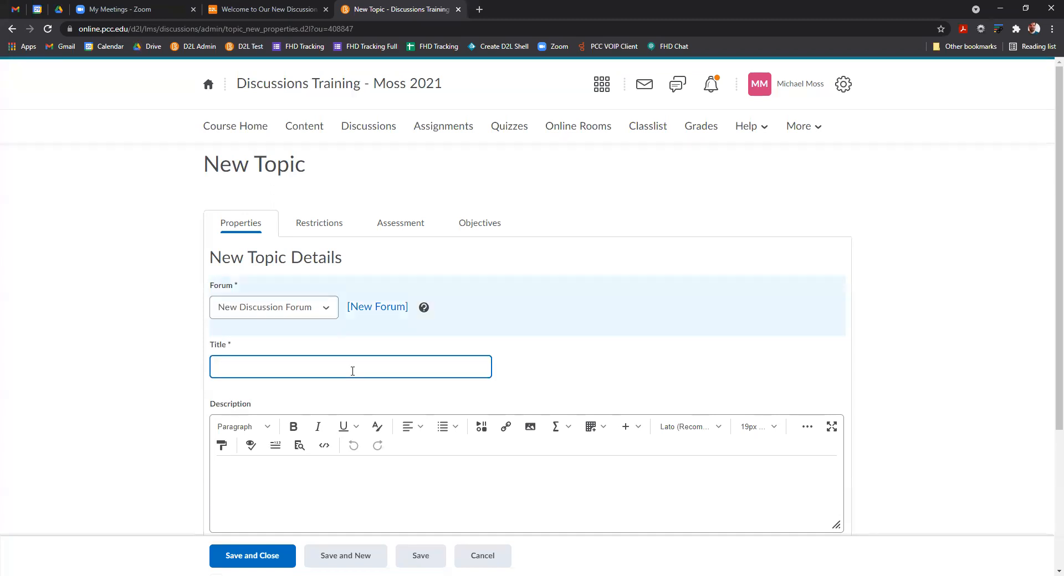
type("Assi")
key("ctrl+a")
type("Discussion 3")
Write the topic description as two paragraphs: "Reply to this discussion." and "Respond to 2 other students.".
scroll(332, 399, "down", 2)
left_click(326, 406)
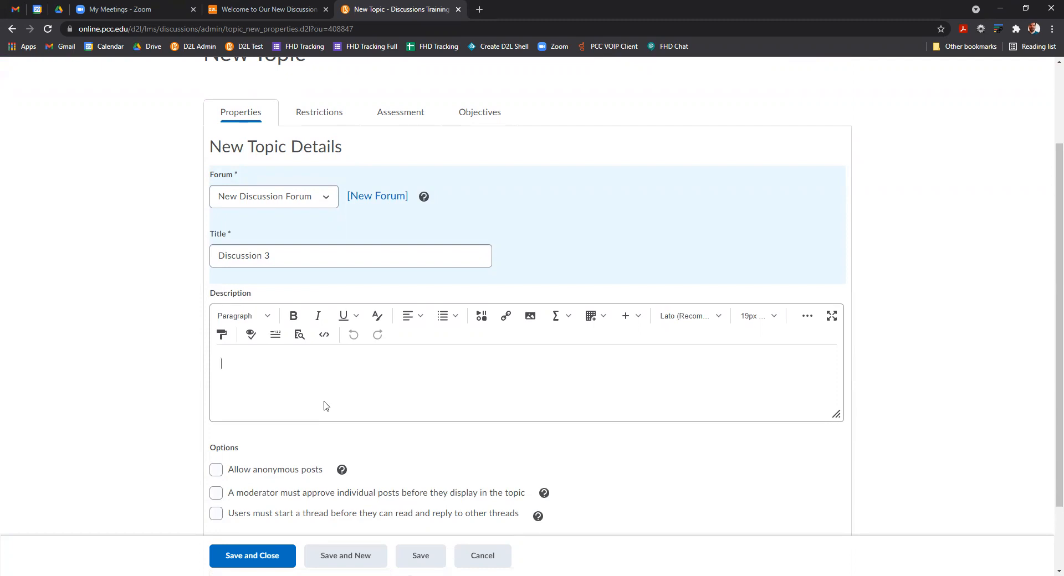
type("Respond to 2 other students.")
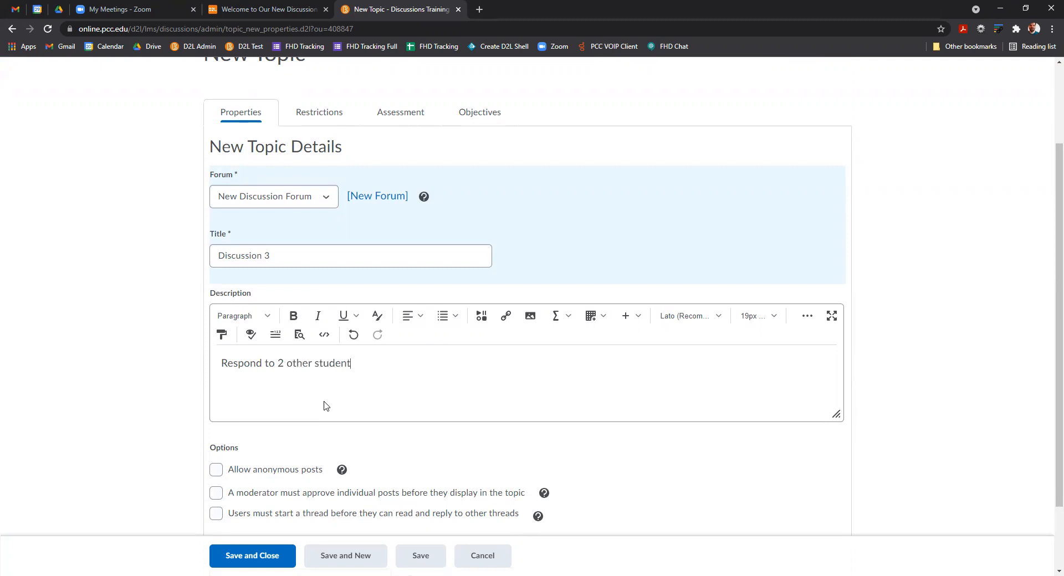
key("Return")
key("Return")
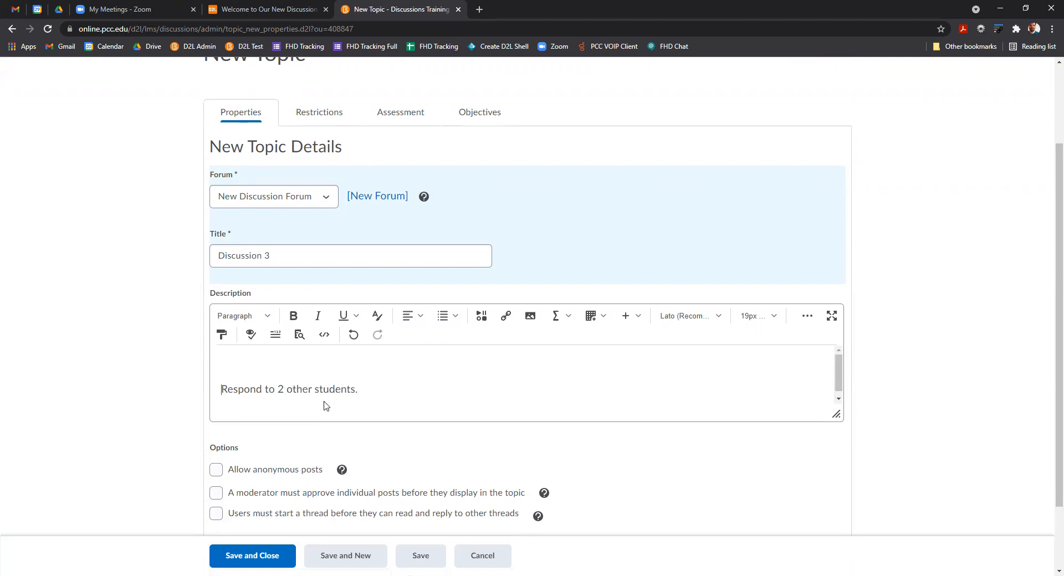
type("Reply to this discussion.")
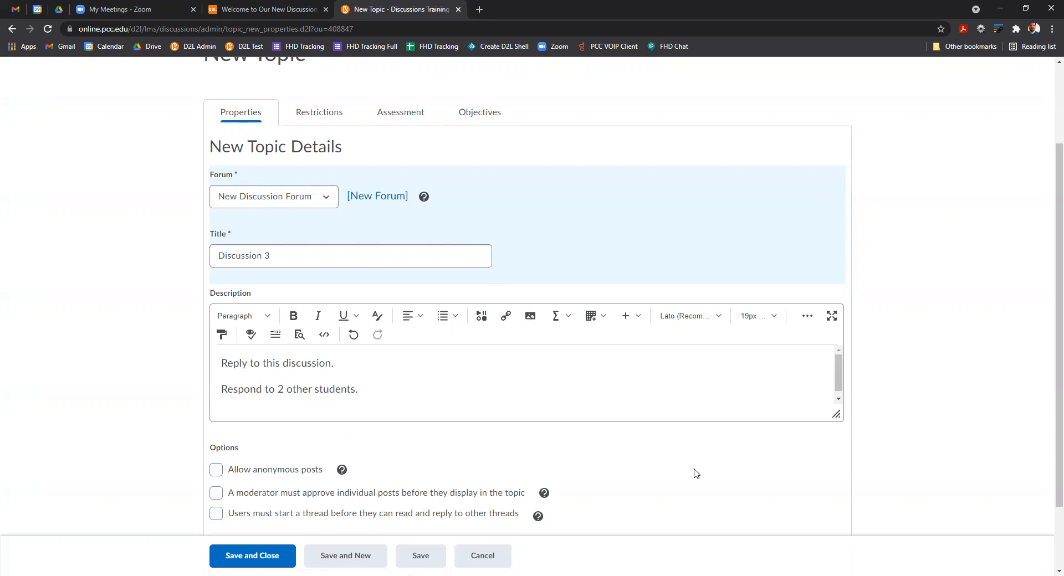
Require users to start a thread before reading and replying to other threads, and open the topic's restrictions.
scroll(614, 432, "down", 2)
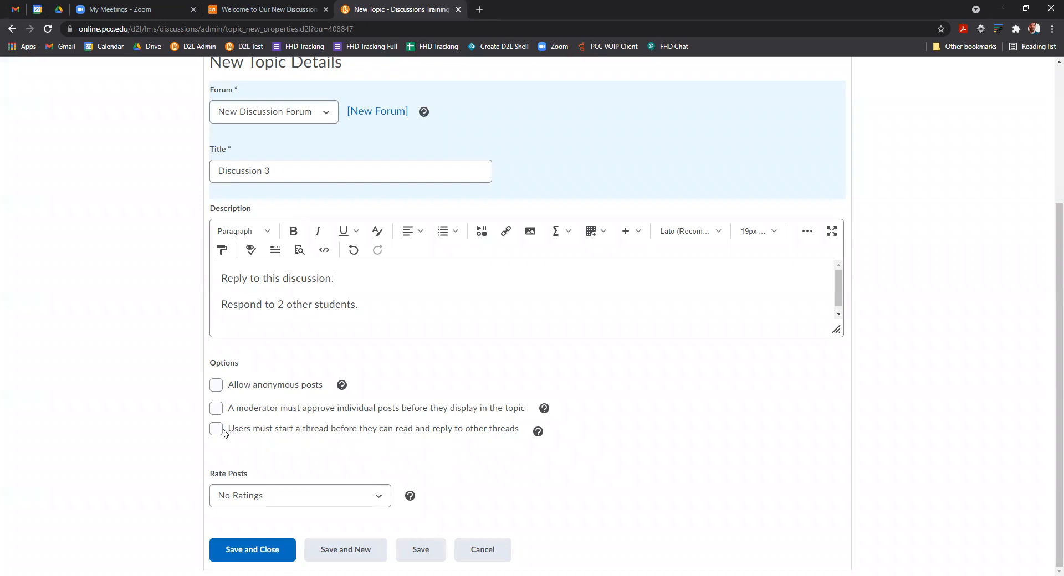
left_click(215, 430)
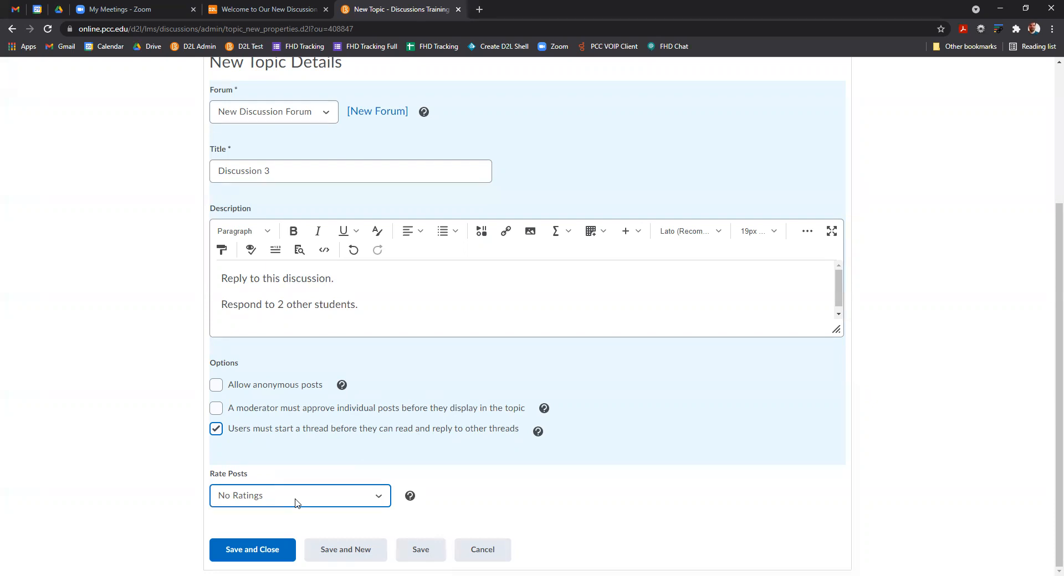
scroll(385, 240, "up", 3)
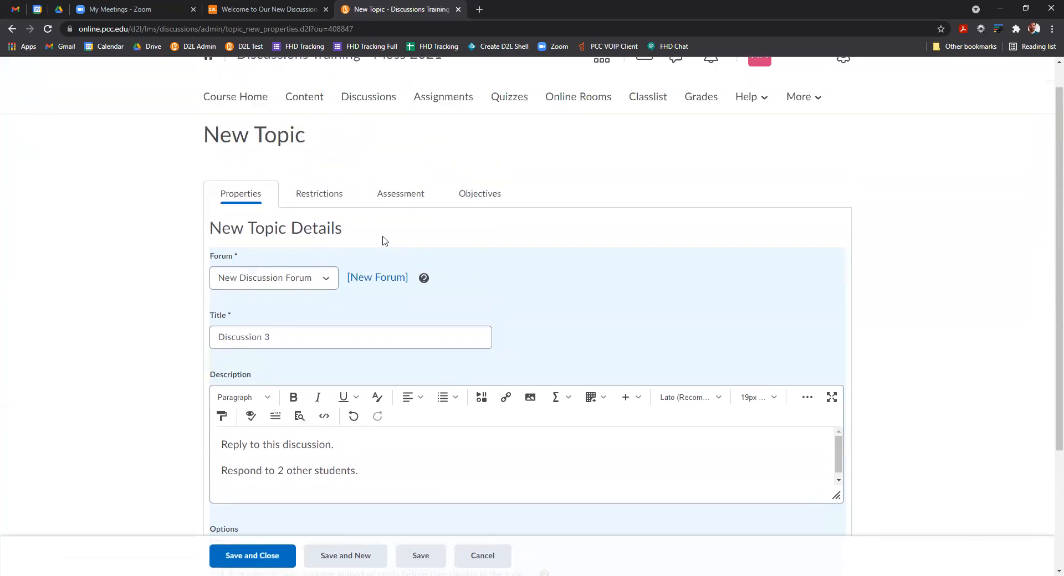
left_click(324, 201)
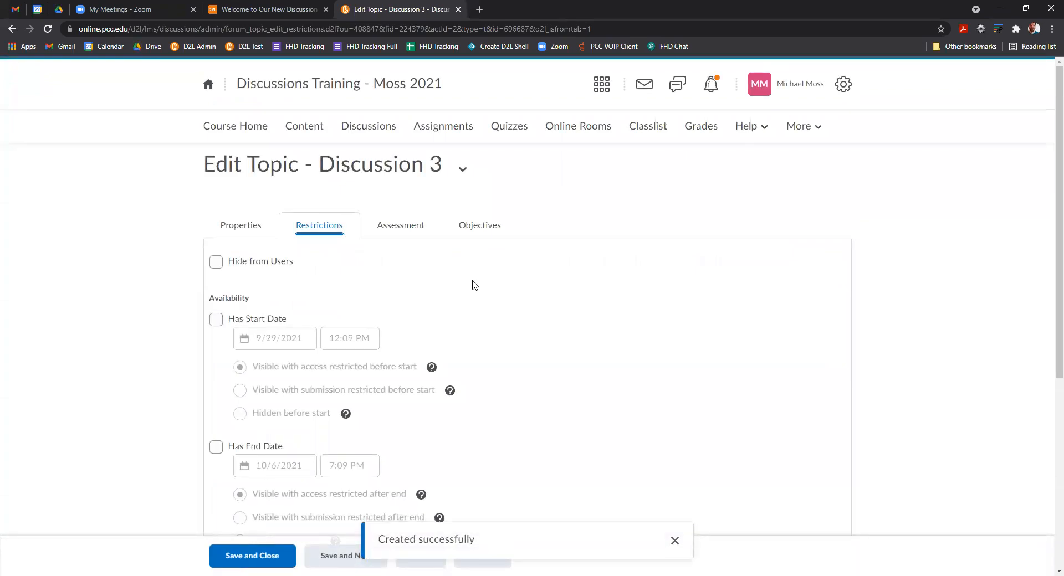
Give the topic a start date of 9/29/2021 at 12:01 AM, visible with submission restricted before start.
scroll(474, 284, "down", 1)
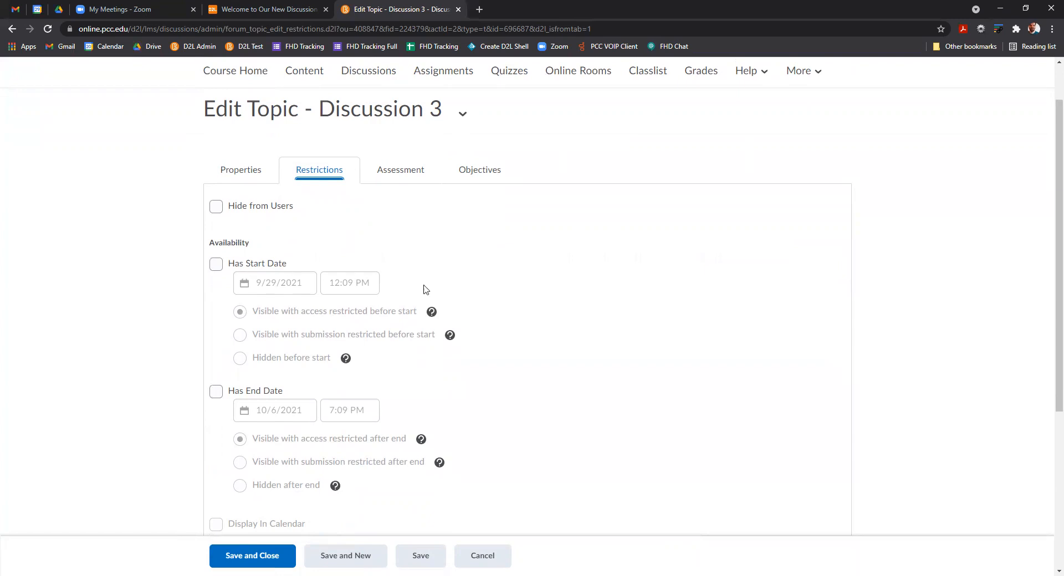
scroll(448, 300, "down", 1)
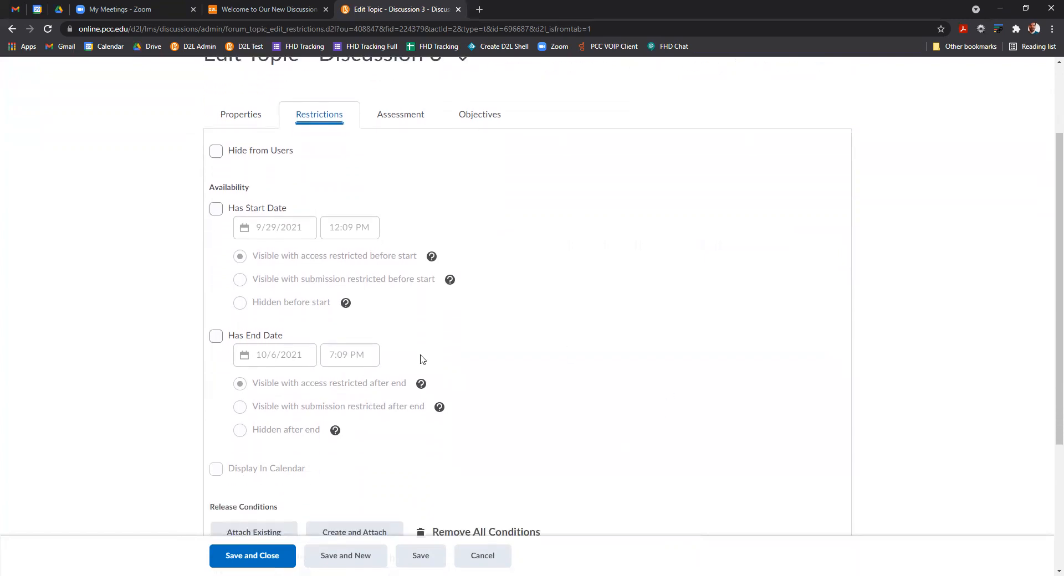
scroll(529, 356, "down", 1)
scroll(529, 356, "down", 2)
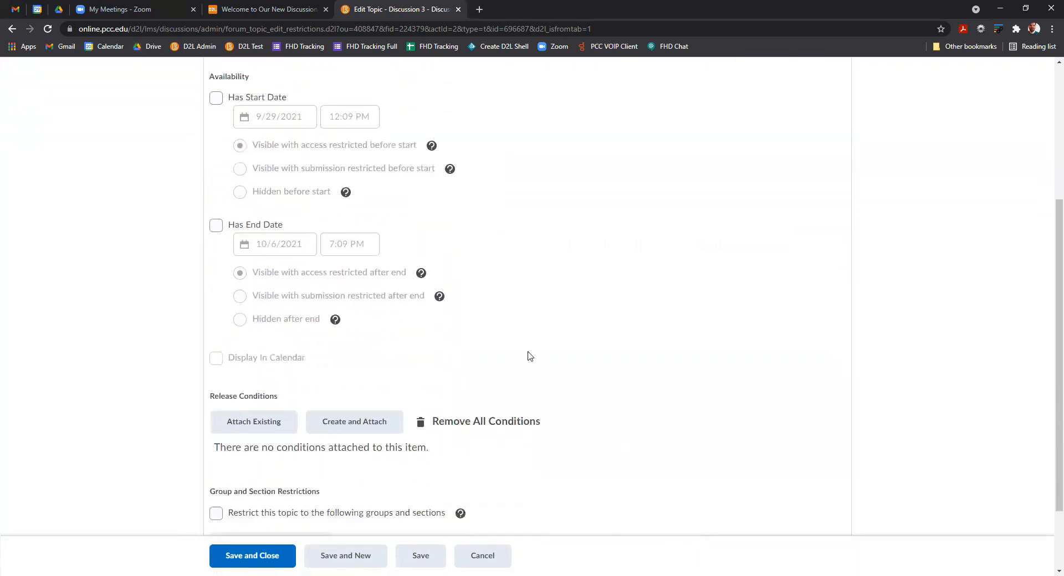
scroll(529, 355, "up", 1)
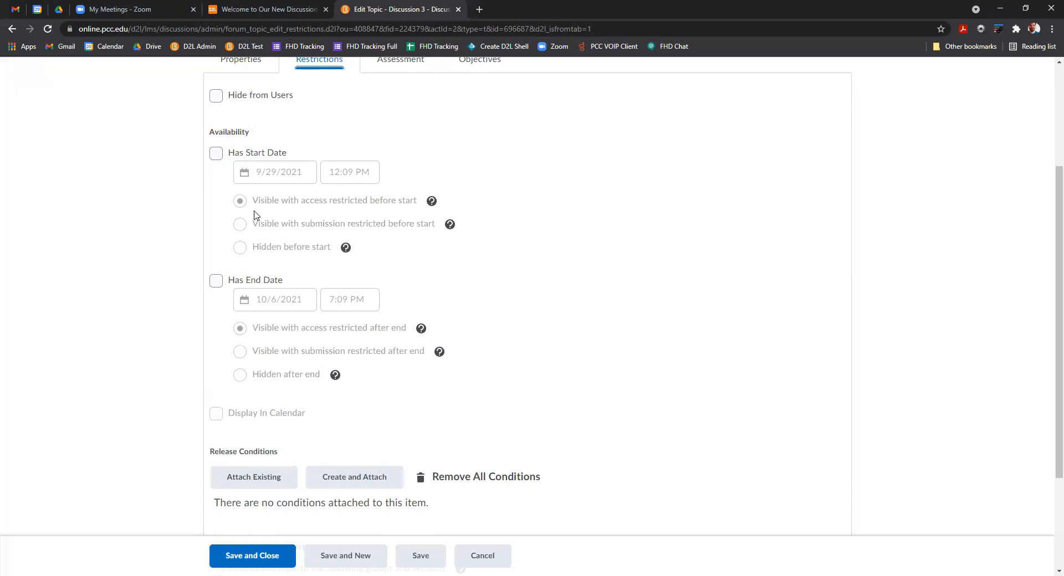
left_click(216, 153)
left_click(296, 176)
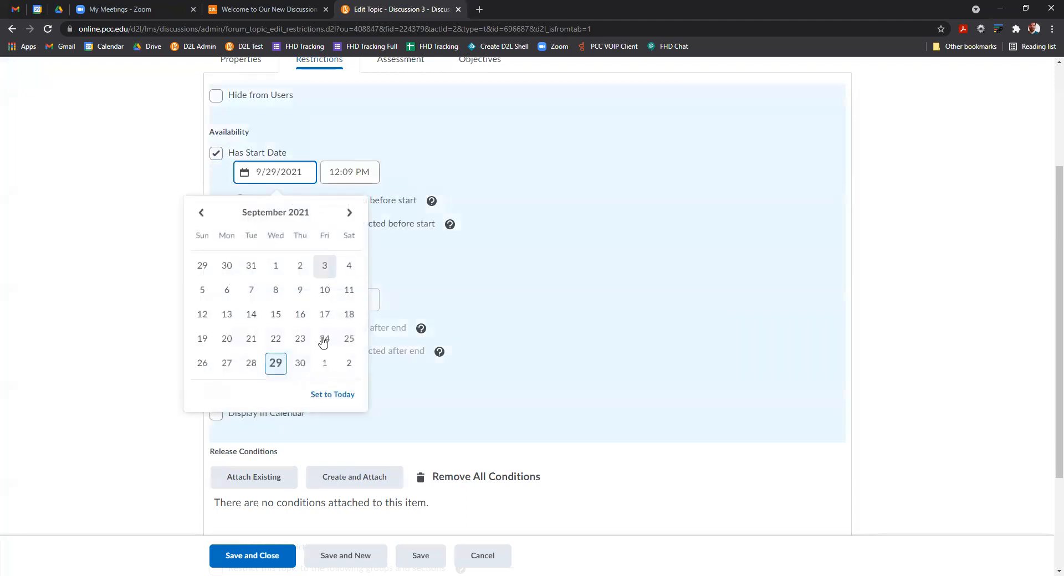
left_click(275, 364)
left_click(353, 172)
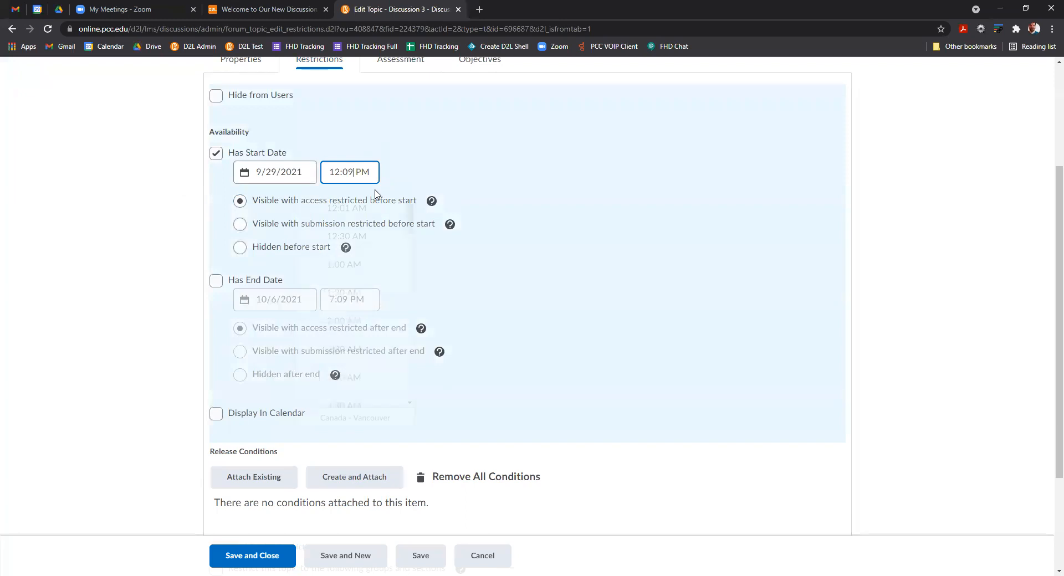
left_click(363, 217)
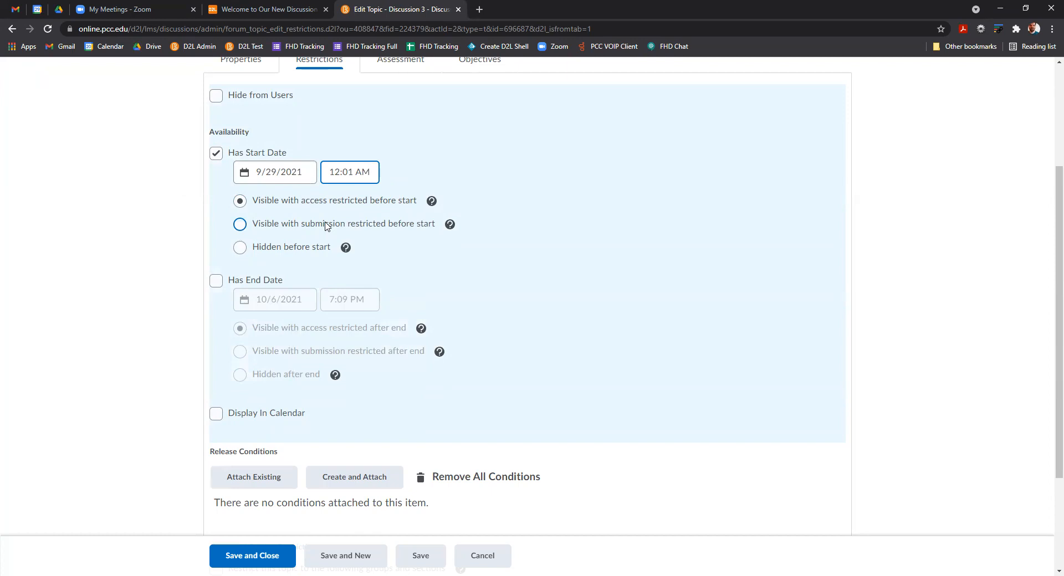
left_click(239, 224)
Give the topic an end date of 10/6/2021 at 11:59 PM, visible with submission restricted after end, and display it in the calendar.
left_click(216, 281)
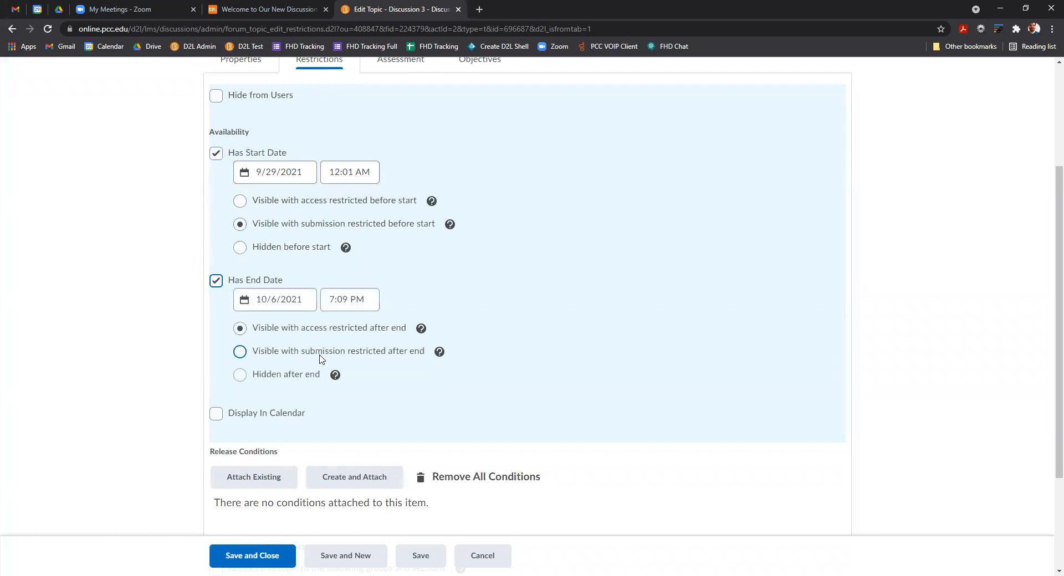
left_click(300, 306)
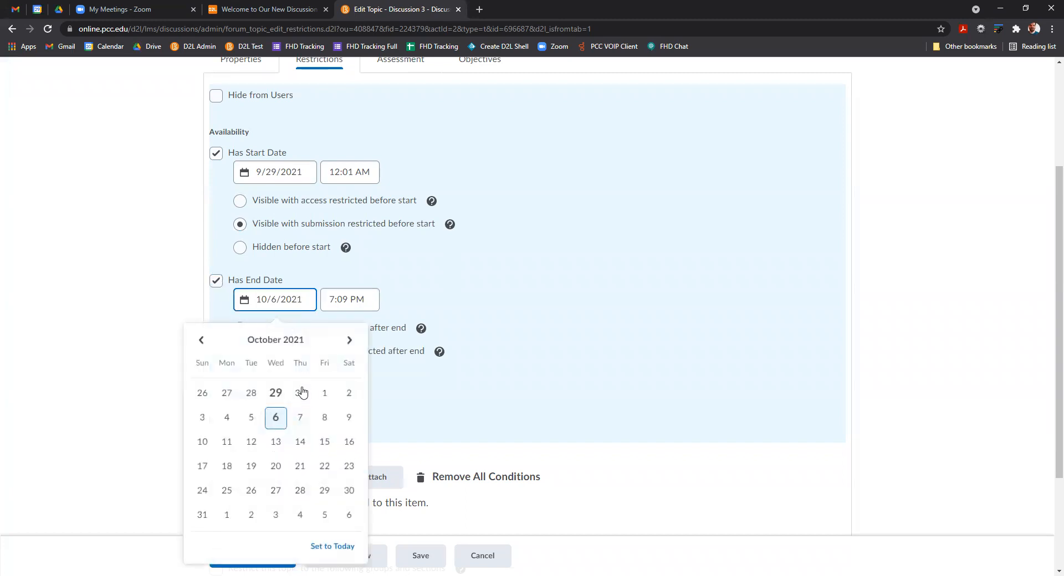
left_click(275, 418)
left_click(333, 300)
scroll(353, 504, "down", 20)
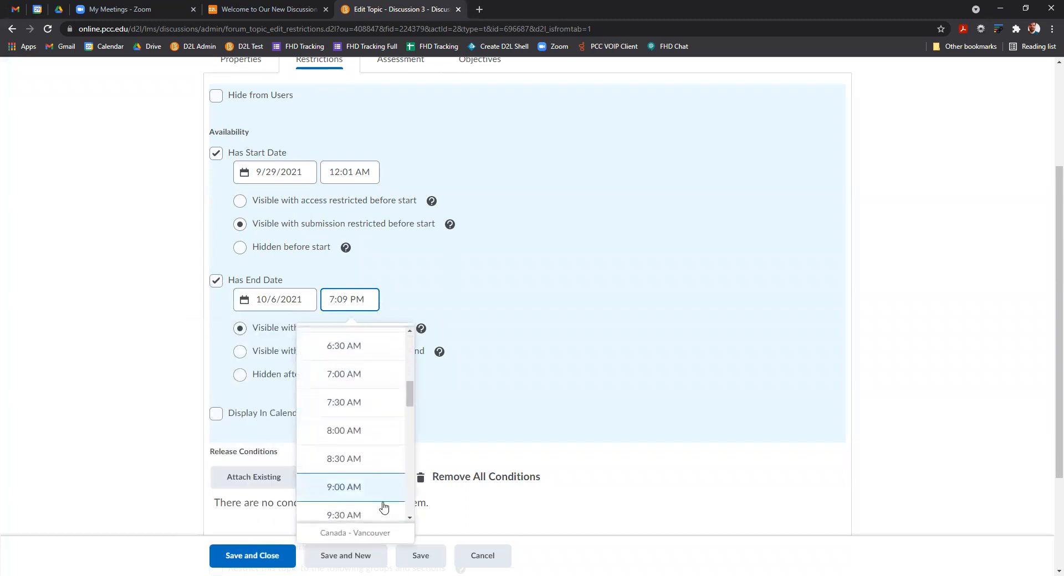
left_click(352, 510)
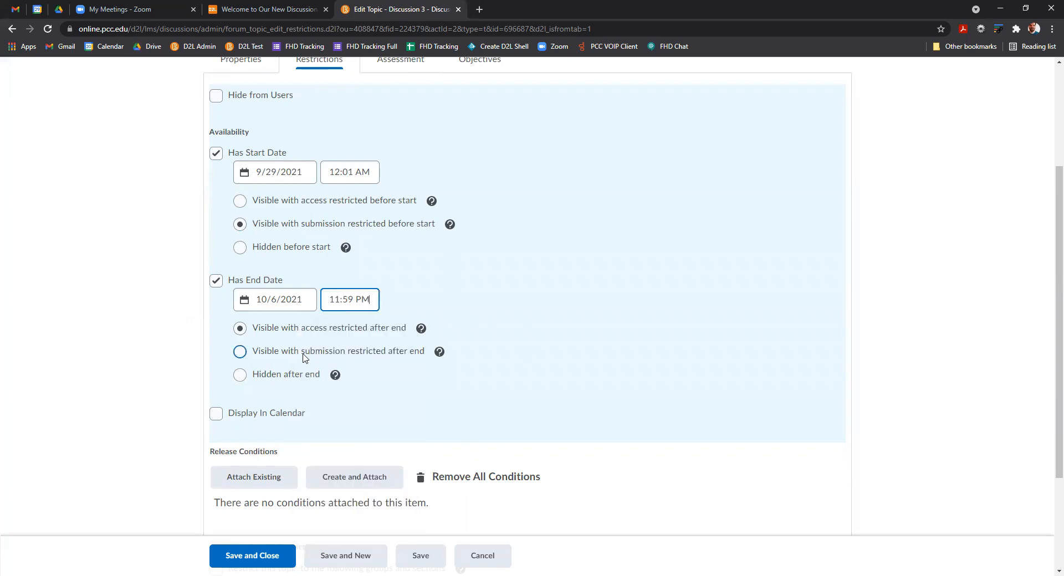
left_click(240, 352)
left_click(278, 416)
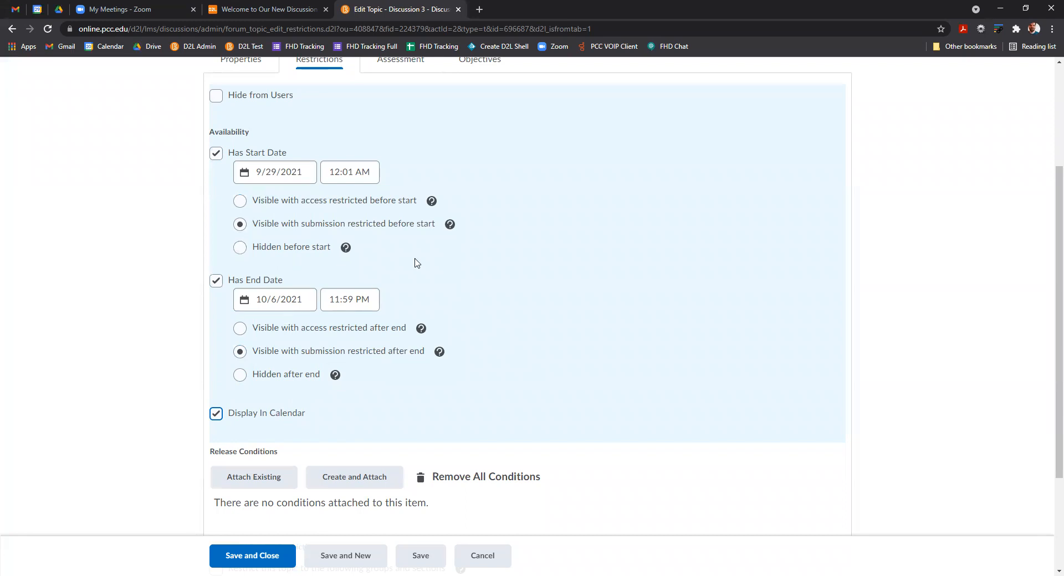
Open the assessment settings of Discussion 3 and check which grade items can be linked.
scroll(410, 261, "up", 3)
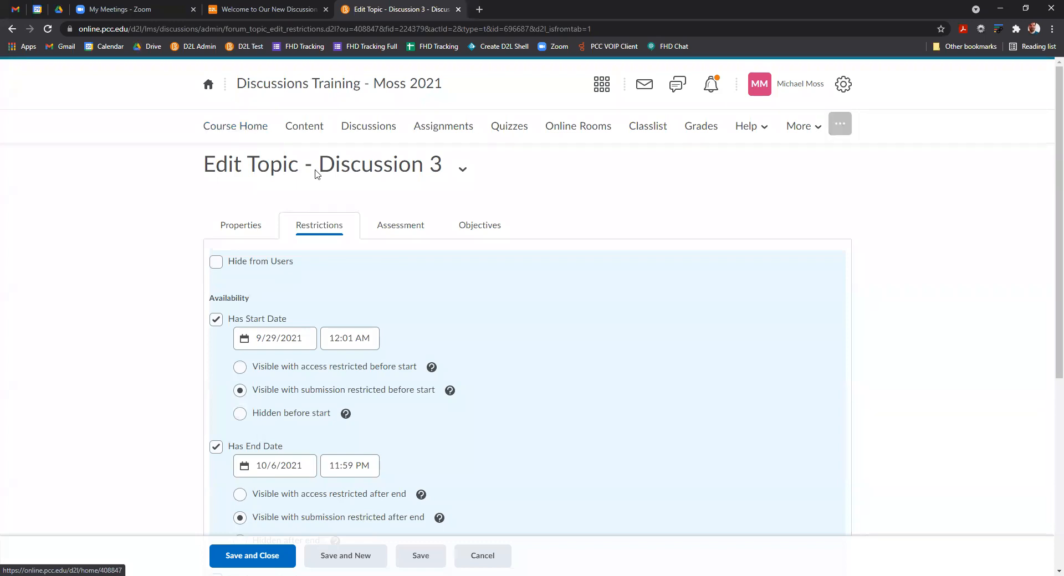
scroll(570, 254, "down", 5)
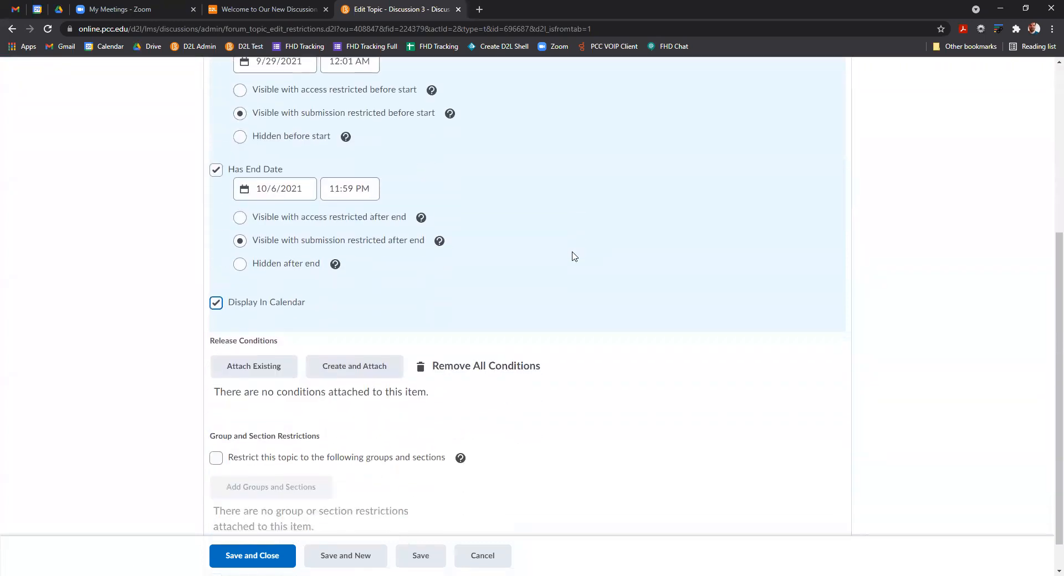
scroll(573, 256, "down", 1)
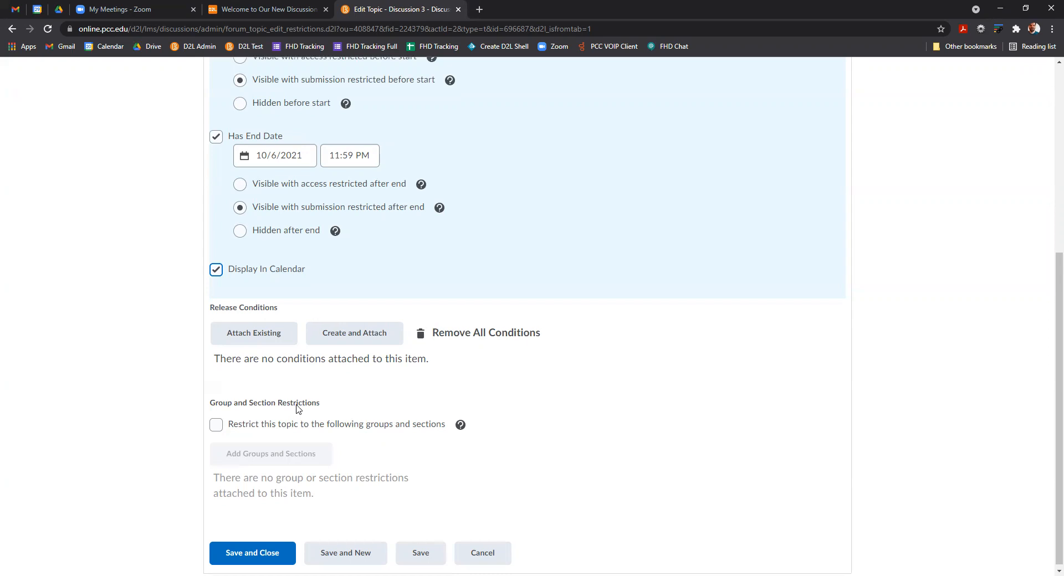
scroll(298, 409, "up", 5)
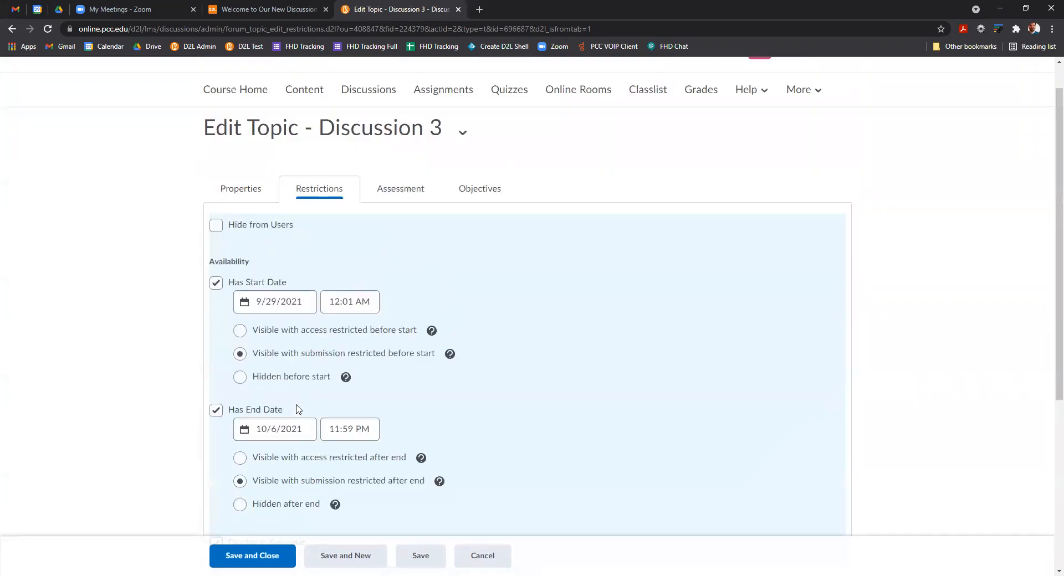
left_click(382, 197)
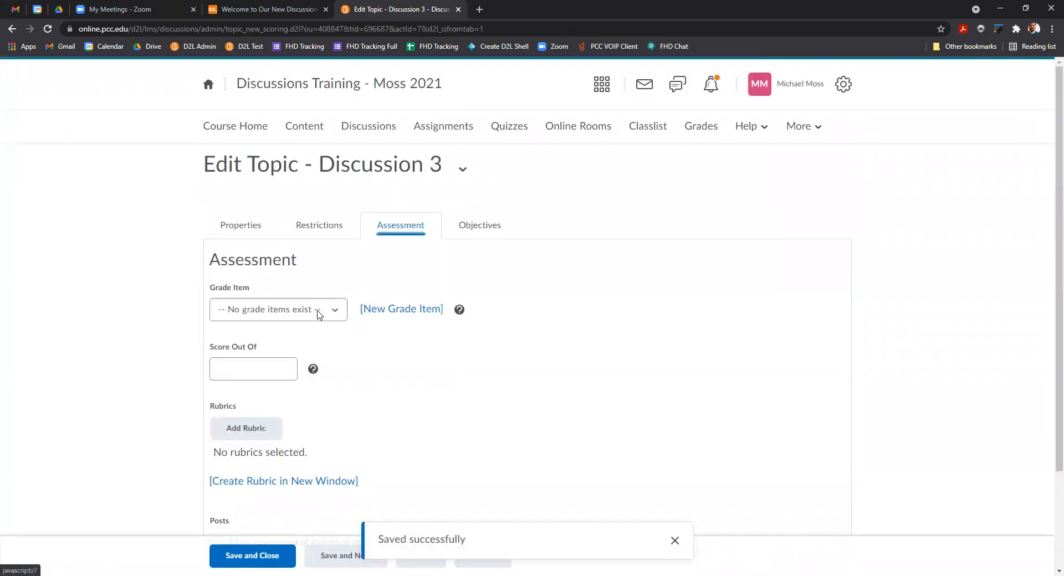
left_click(317, 314)
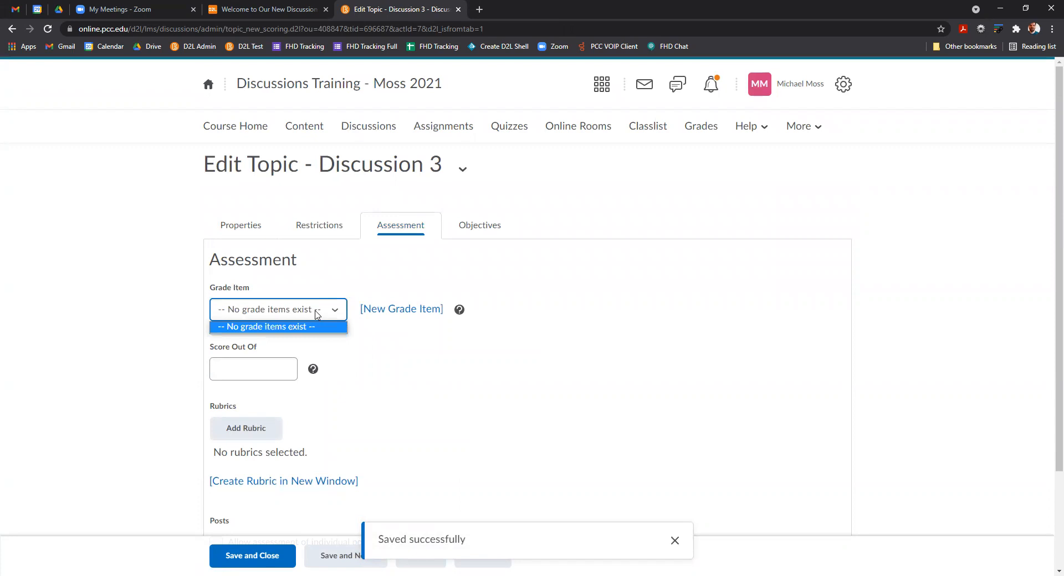
Create a new grade item for the topic named Discussion 3 with the short name Disc3.
left_click(410, 311)
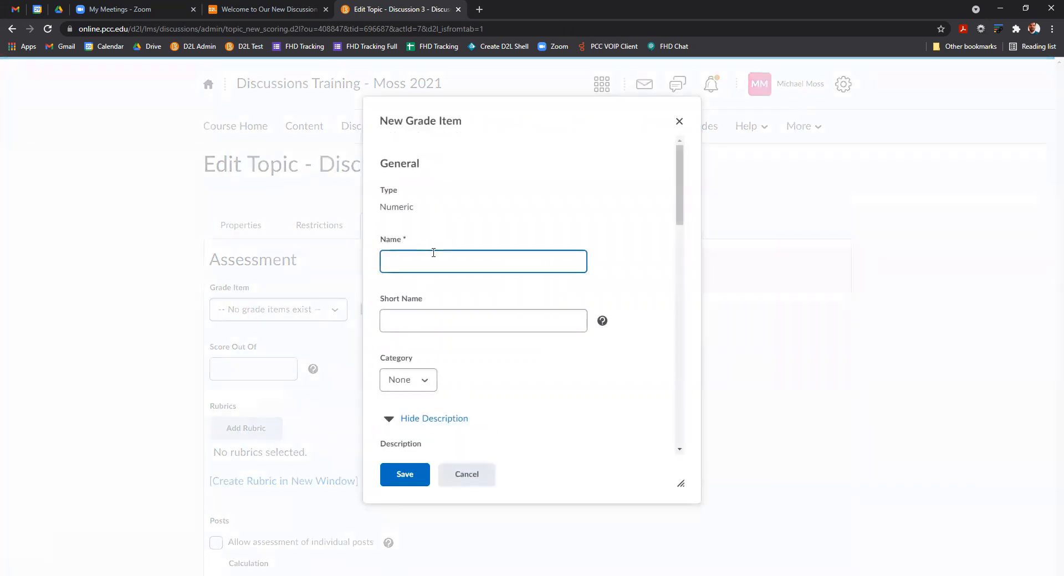
type("Discussion 3")
left_click(432, 320)
type("D")
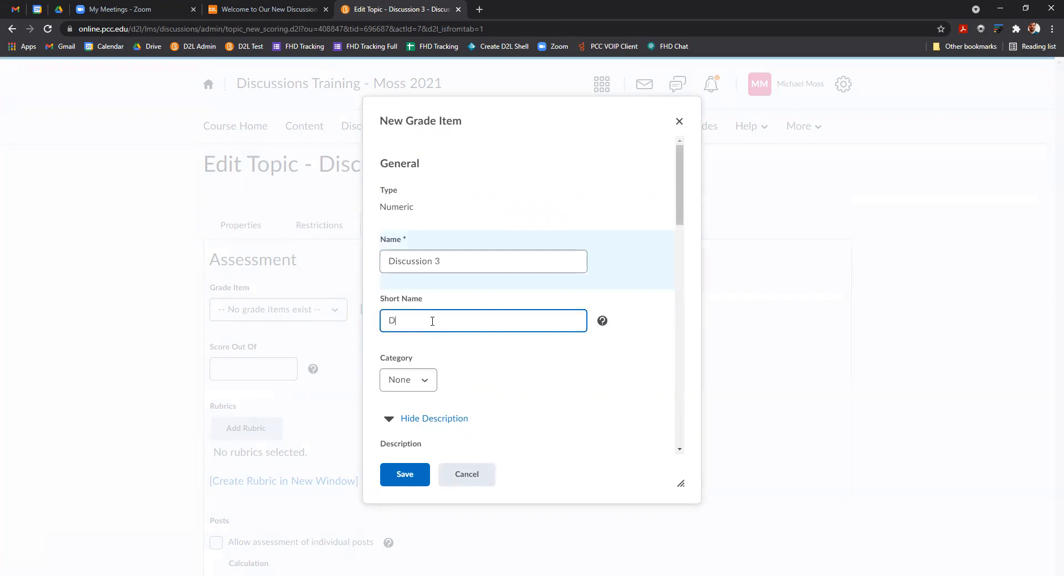
type("isc3")
scroll(435, 321, "down", 5)
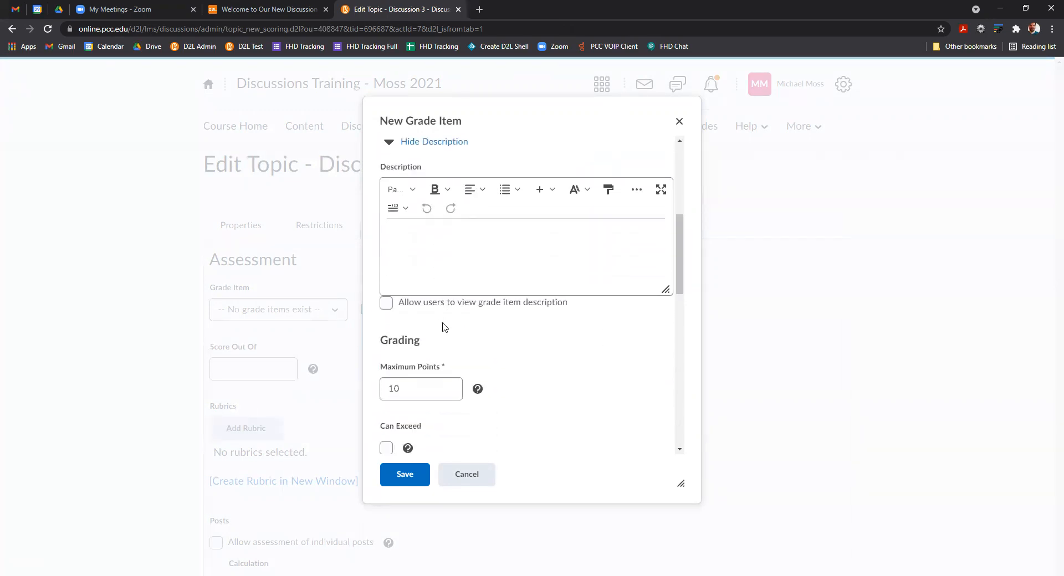
left_click(415, 481)
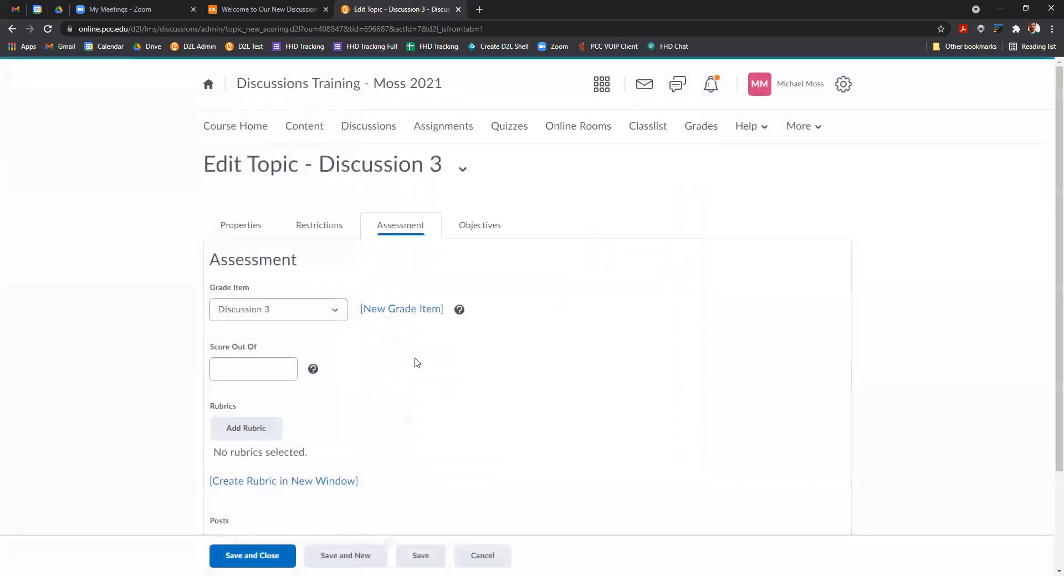
Set the topic's score to be out of 10.
scroll(225, 304, "down", 2)
left_click(256, 254)
type("10")
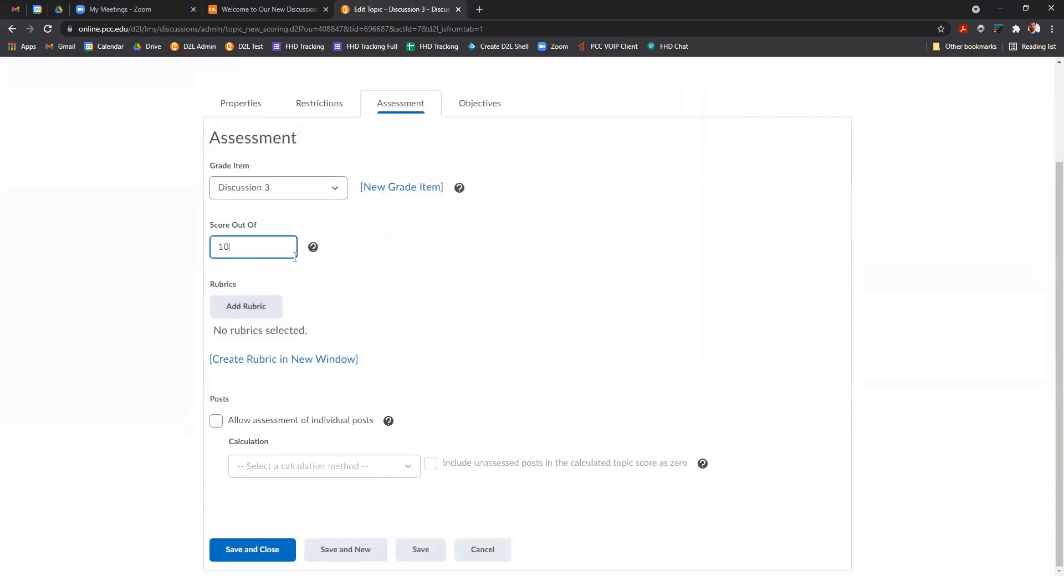
left_click(590, 314)
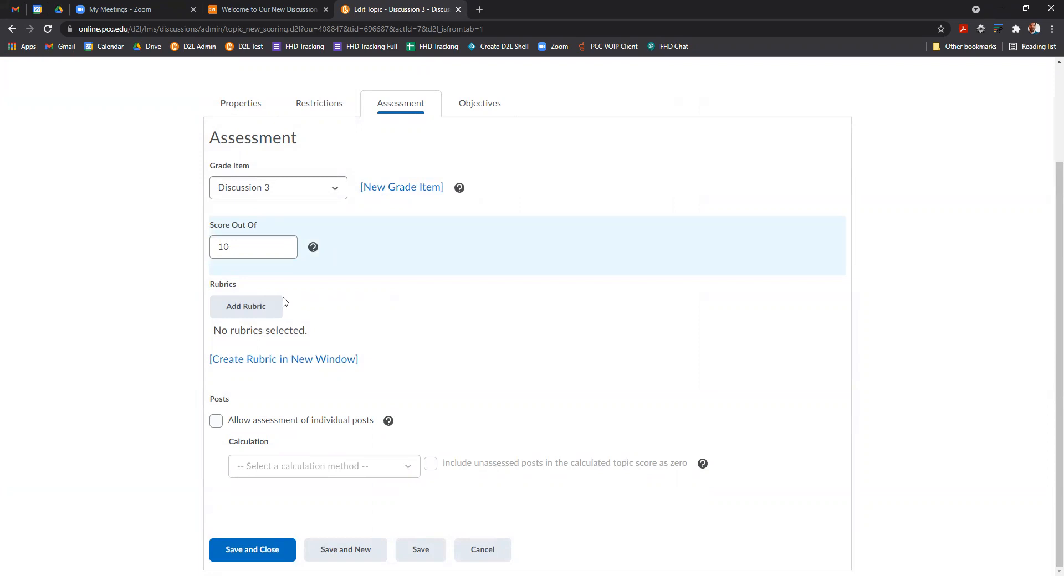
Attach the Simple Discussion Rubric to Discussion 3, then save and close the topic.
left_click(265, 308)
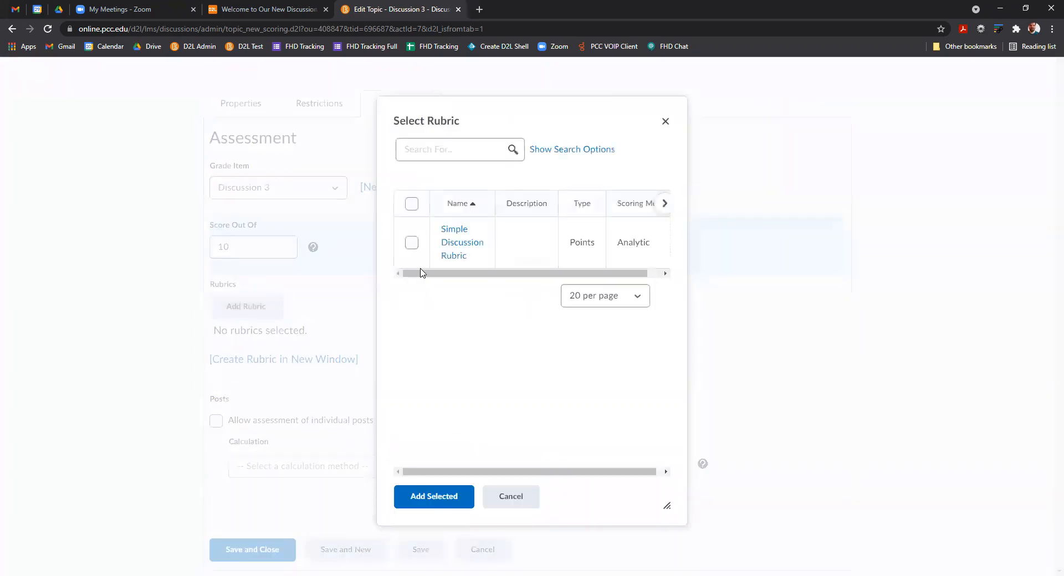
left_click(413, 246)
left_click(434, 497)
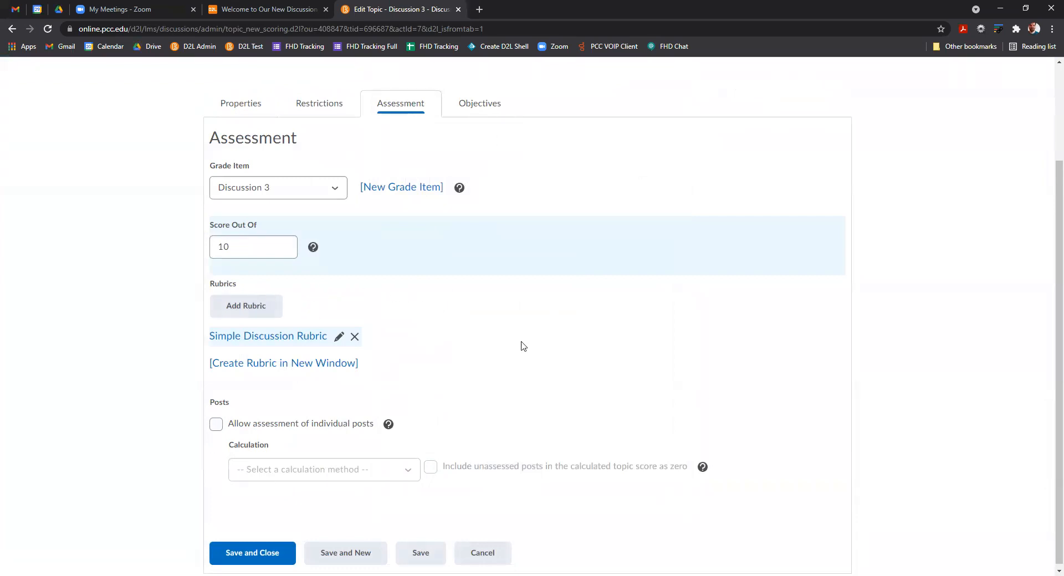
scroll(493, 350, "down", 1)
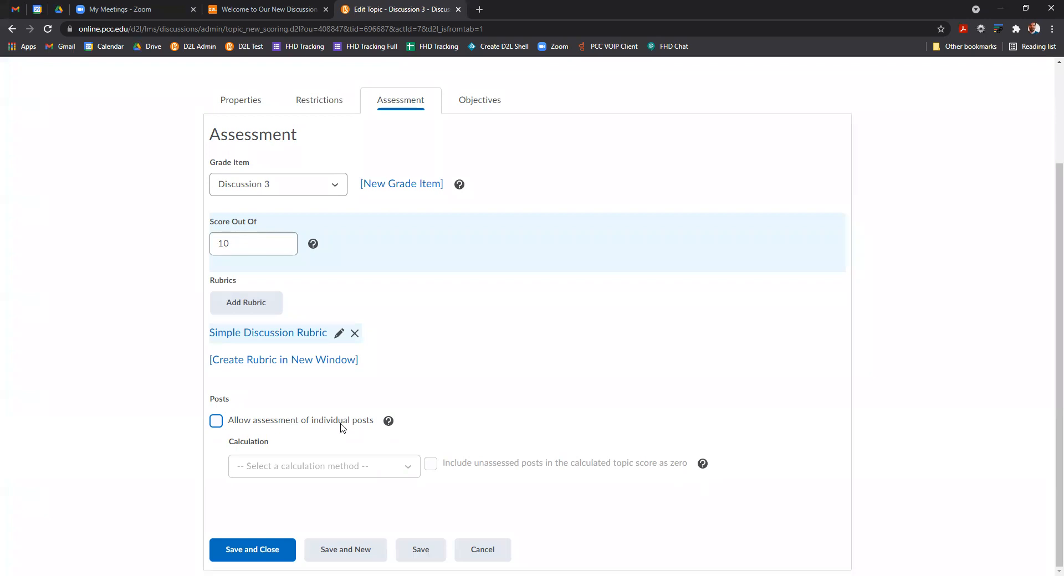
left_click(231, 553)
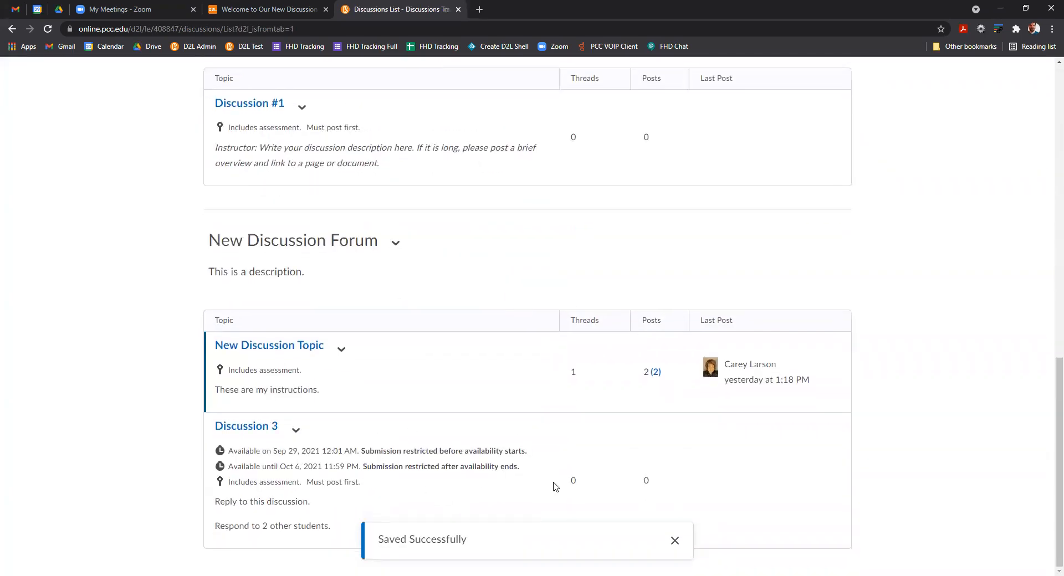
Review the availability start and end dates listed under Discussion 3 in the discussions list.
left_click_drag(243, 451, 438, 451)
left_click(441, 451)
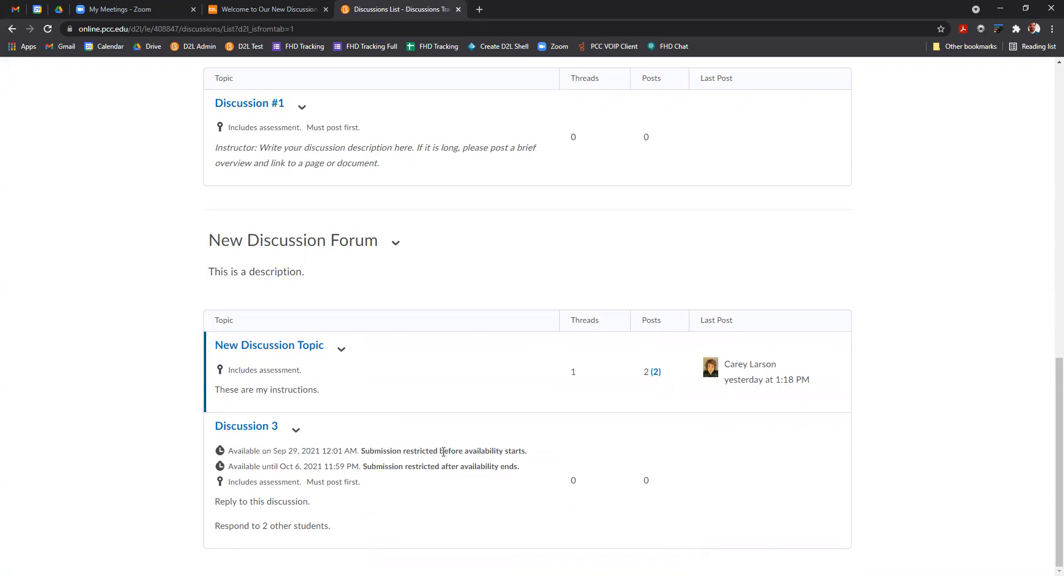
left_click_drag(260, 467, 409, 468)
left_click(413, 469)
scroll(322, 468, "up", 1)
scroll(322, 469, "up", 15)
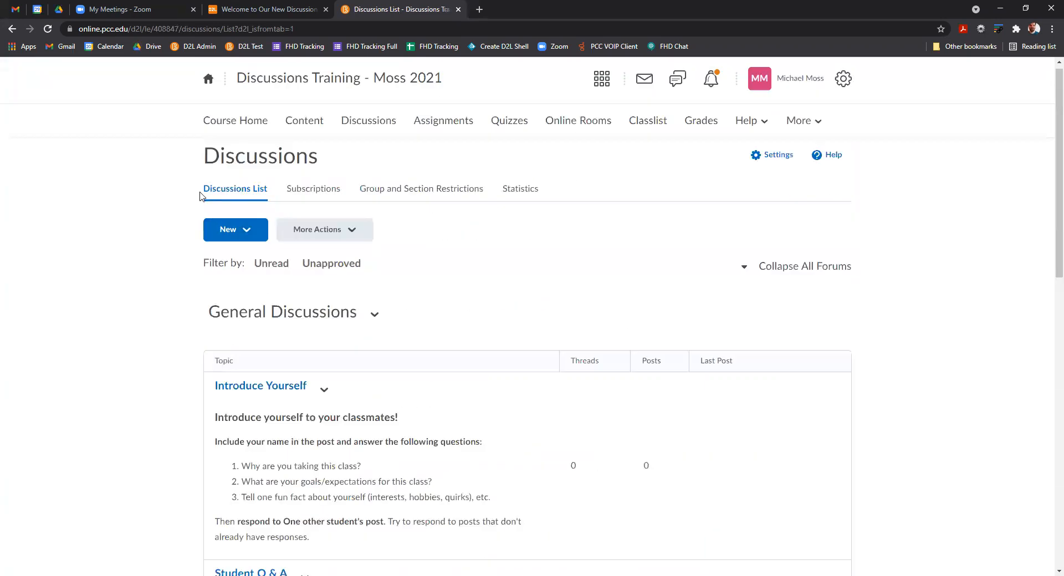
Go to the course home page and check the calendar's upcoming events for Discussion 3.
left_click(228, 128)
scroll(905, 388, "down", 1)
scroll(905, 388, "down", 10)
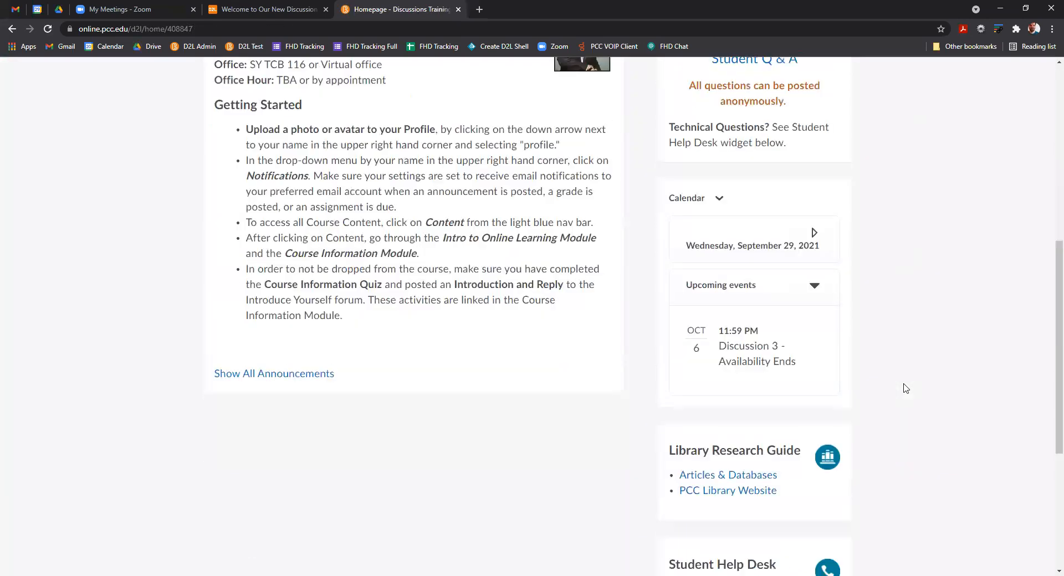
scroll(905, 388, "up", 7)
scroll(905, 388, "down", 4)
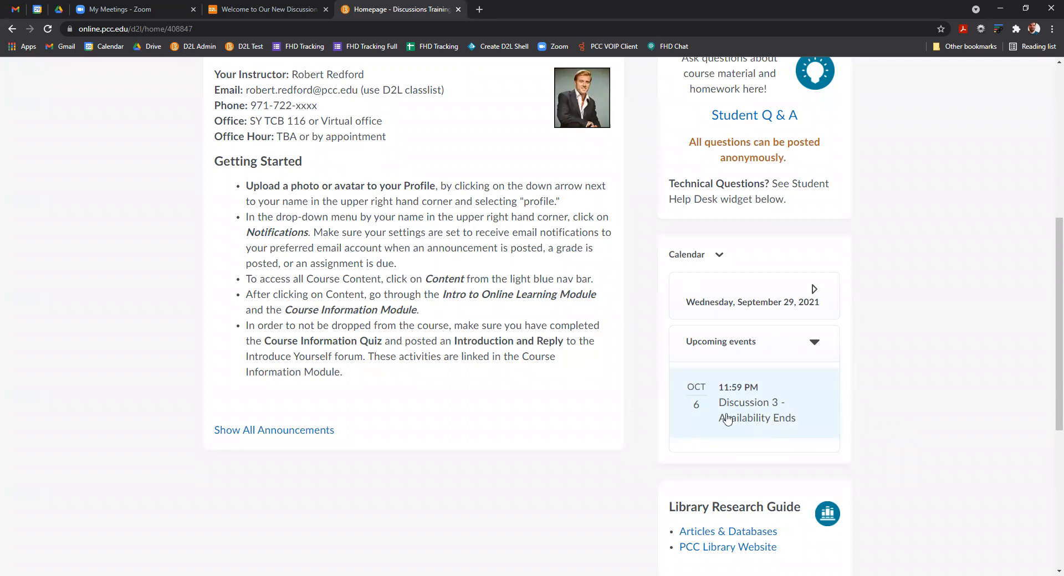
scroll(558, 444, "up", 7)
Add the existing Discussion 3 topic from New Discussion Forum to Module 1 in the course content.
left_click(351, 132)
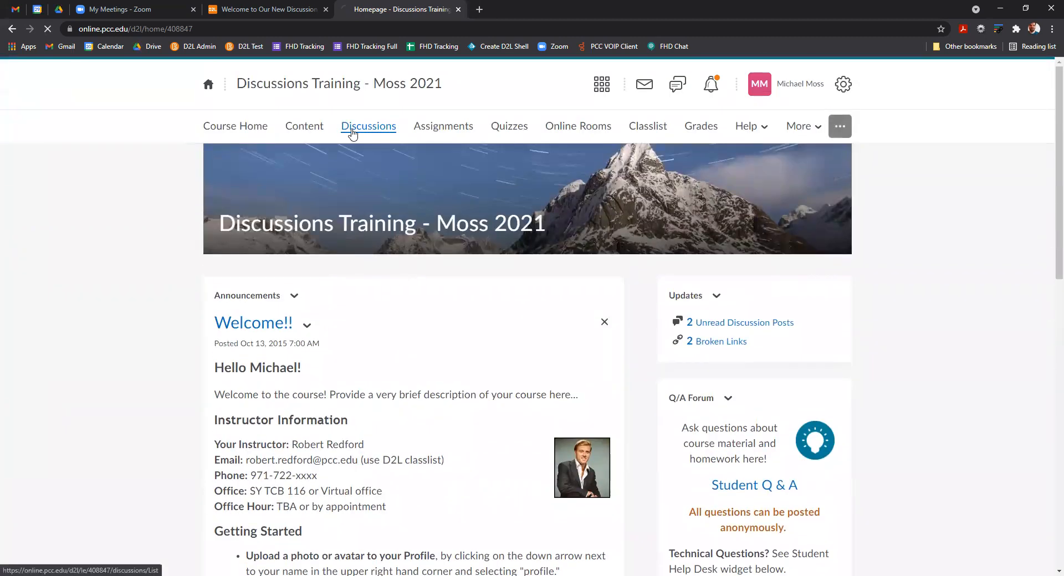
left_click(294, 136)
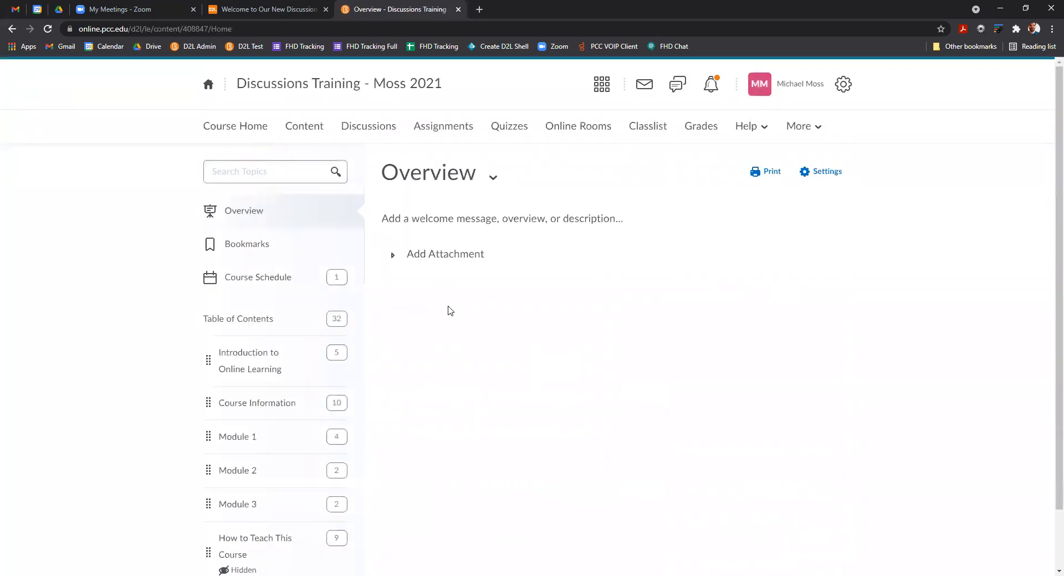
scroll(448, 307, "down", 2)
left_click(280, 376)
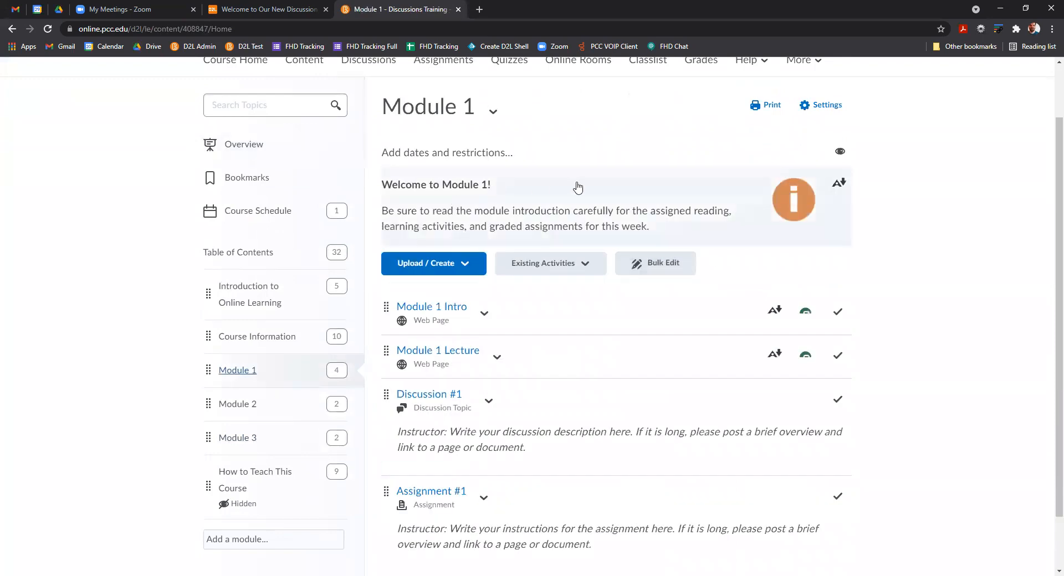
left_click(579, 274)
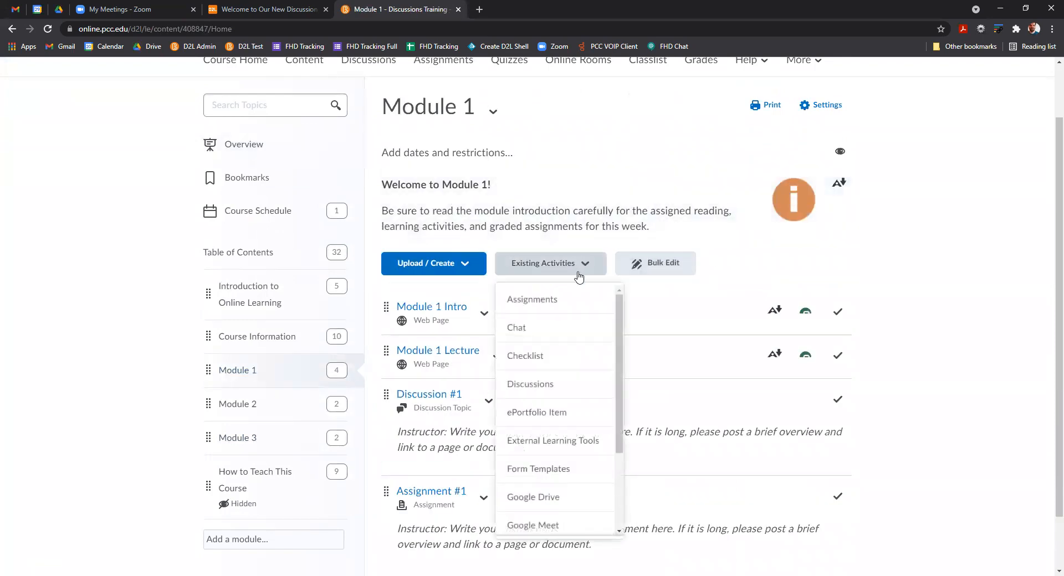
left_click(532, 385)
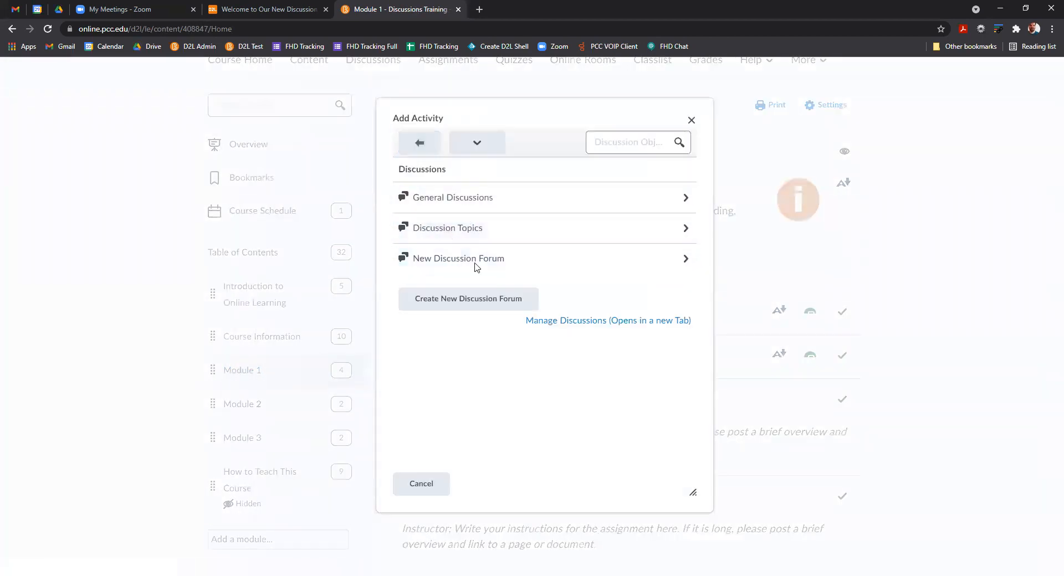
left_click(475, 260)
left_click(468, 243)
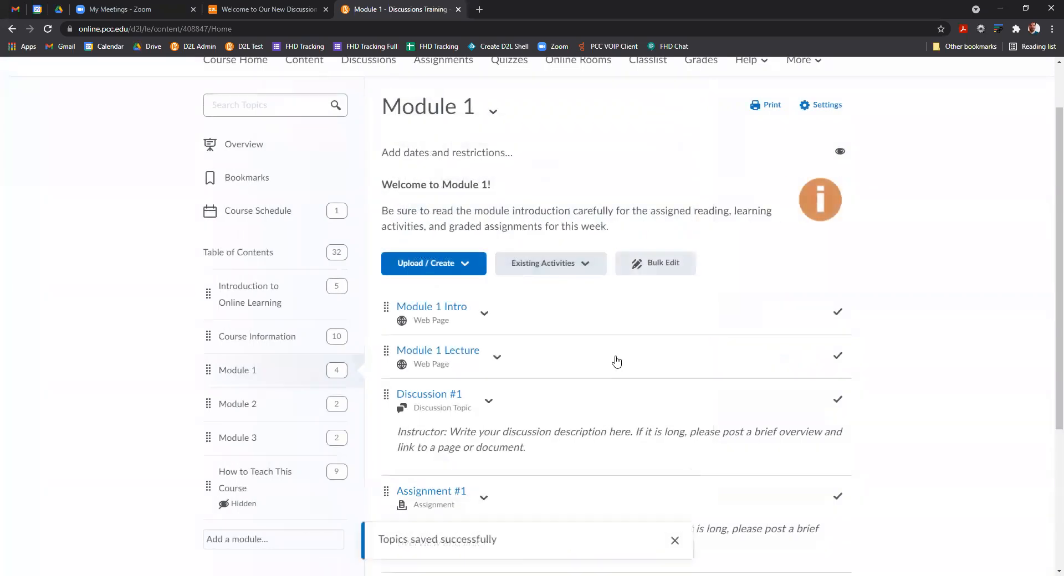
Open Discussion 3's properties for in-place editing in Module 1 and look at its date restrictions.
scroll(617, 362, "down", 4)
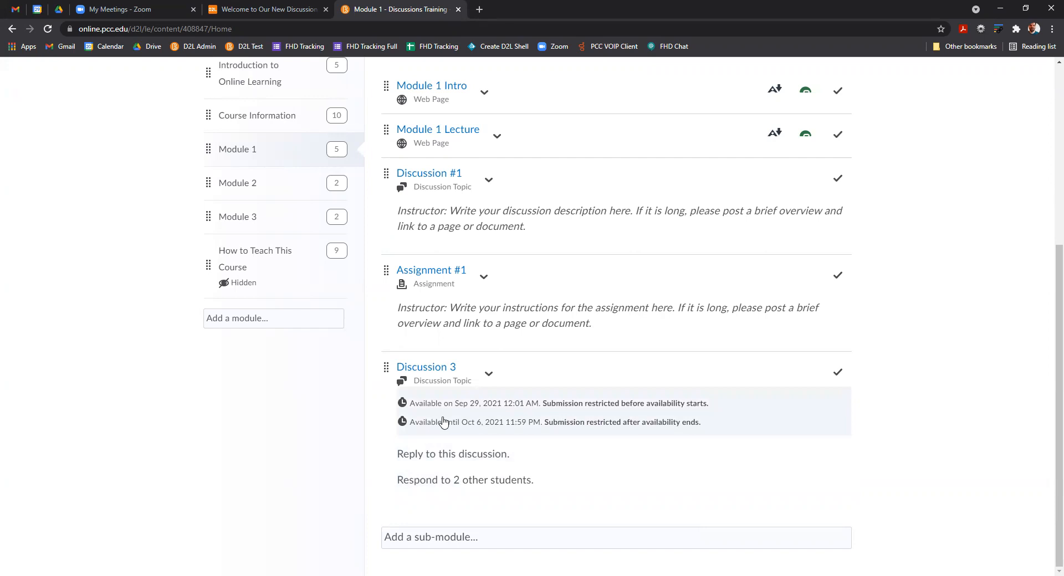
left_click(487, 379)
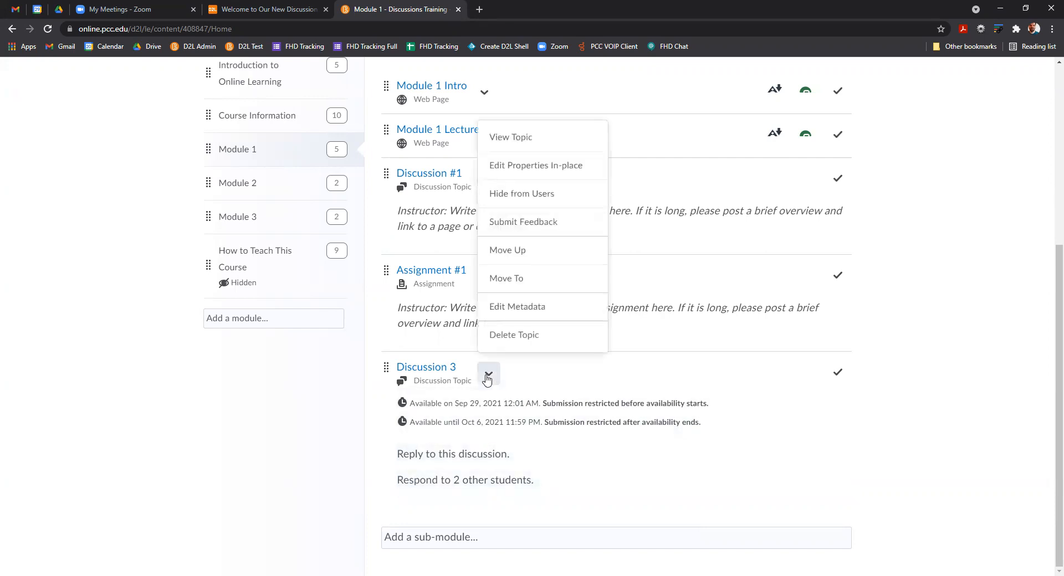
left_click(533, 167)
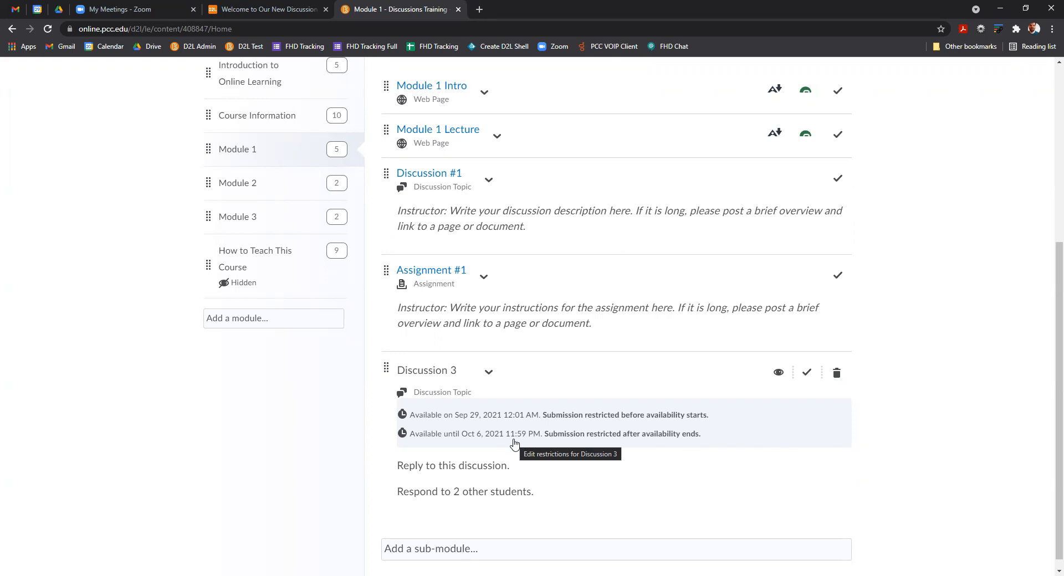
Give the Module 1 Lecture page a due date of 9/29/2021 at 12:00 PM and update its restrictions.
scroll(515, 432, "up", 4)
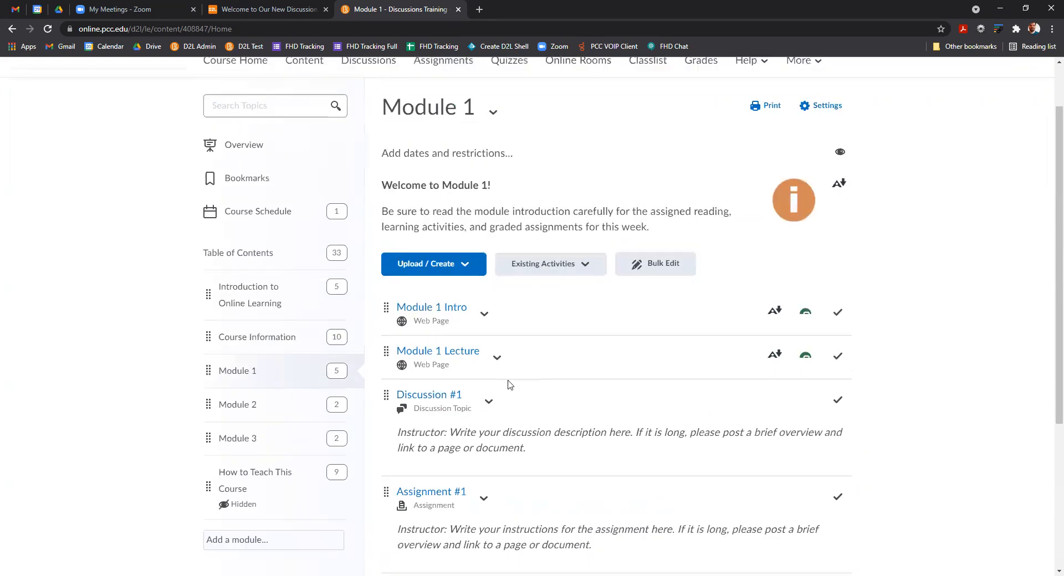
left_click(504, 354)
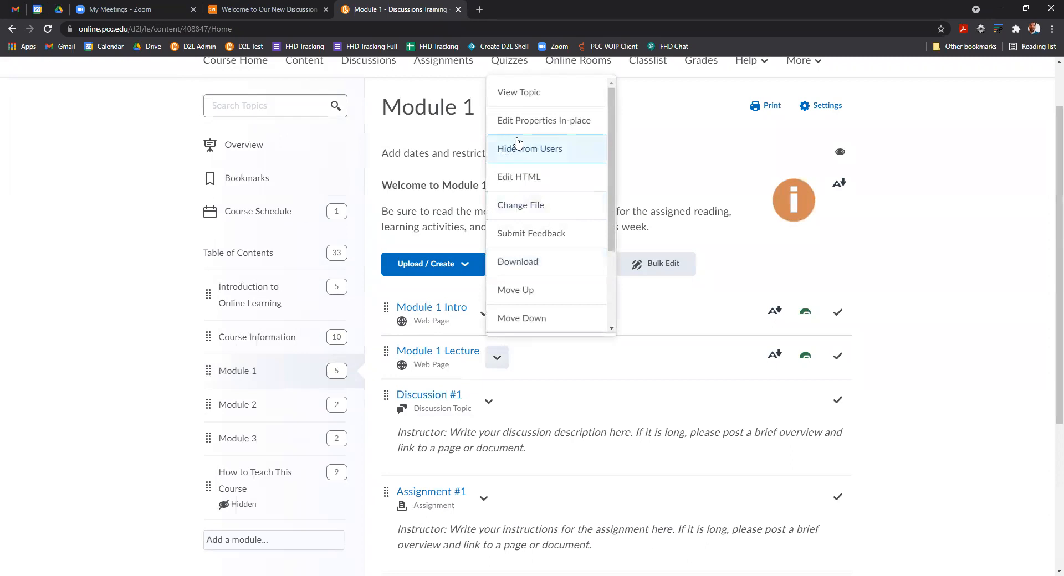
left_click(534, 121)
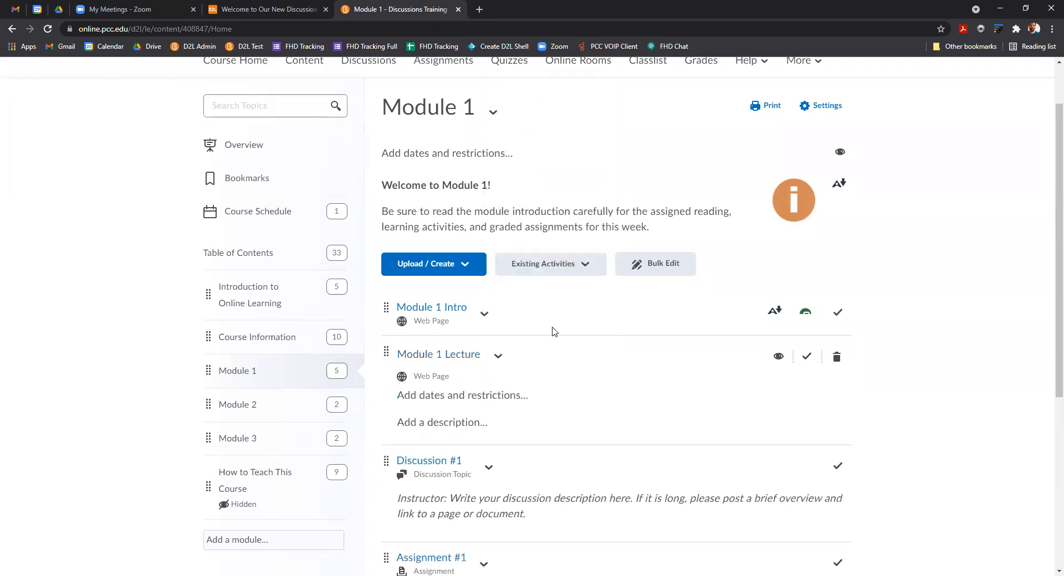
left_click(468, 400)
scroll(594, 417, "down", 1)
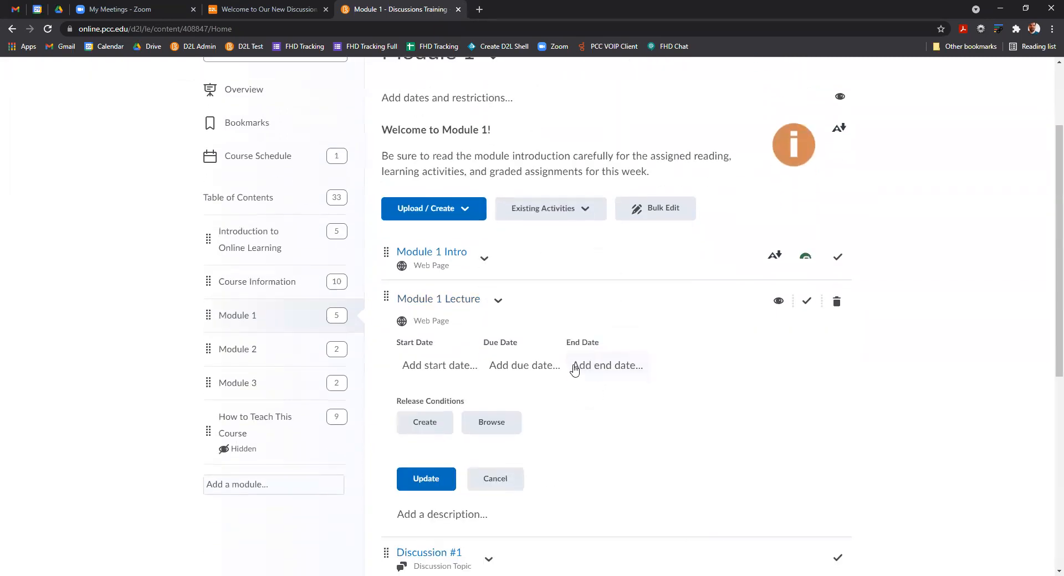
left_click(510, 364)
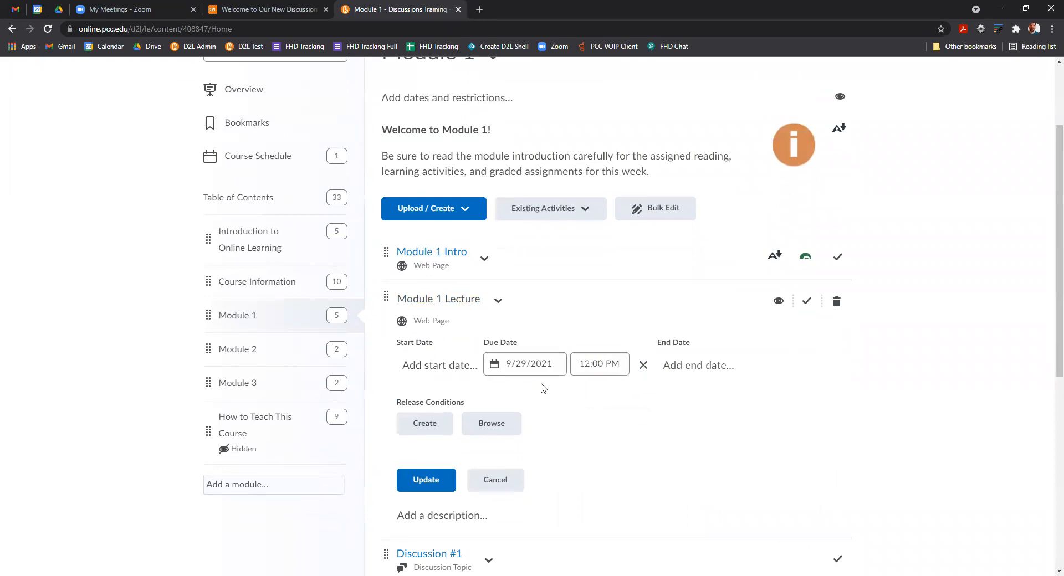
left_click(447, 478)
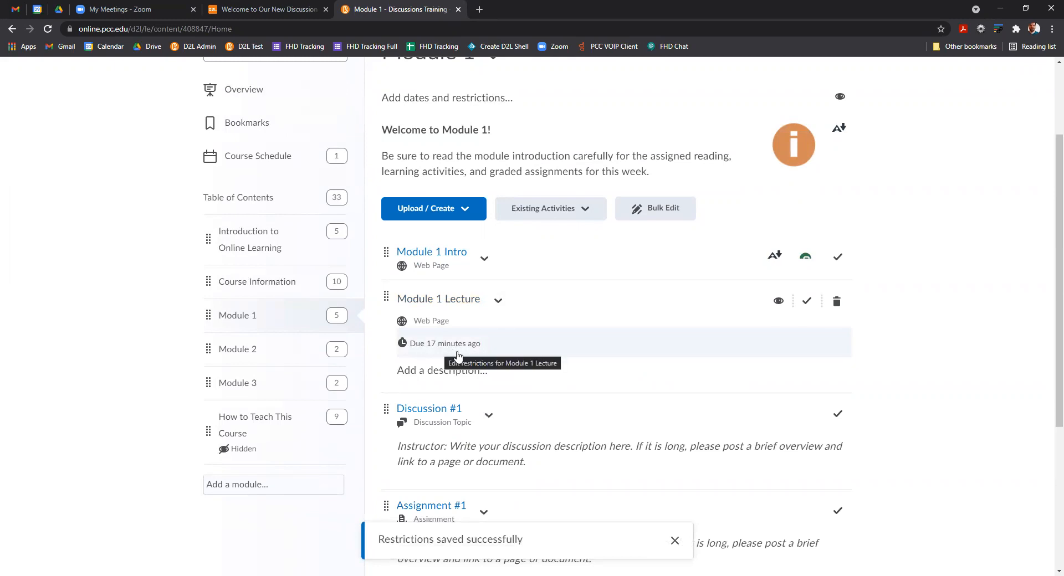
Compare the Module 1 Lecture's due date with Discussion 3's availability dates in the module.
scroll(577, 368, "down", 5)
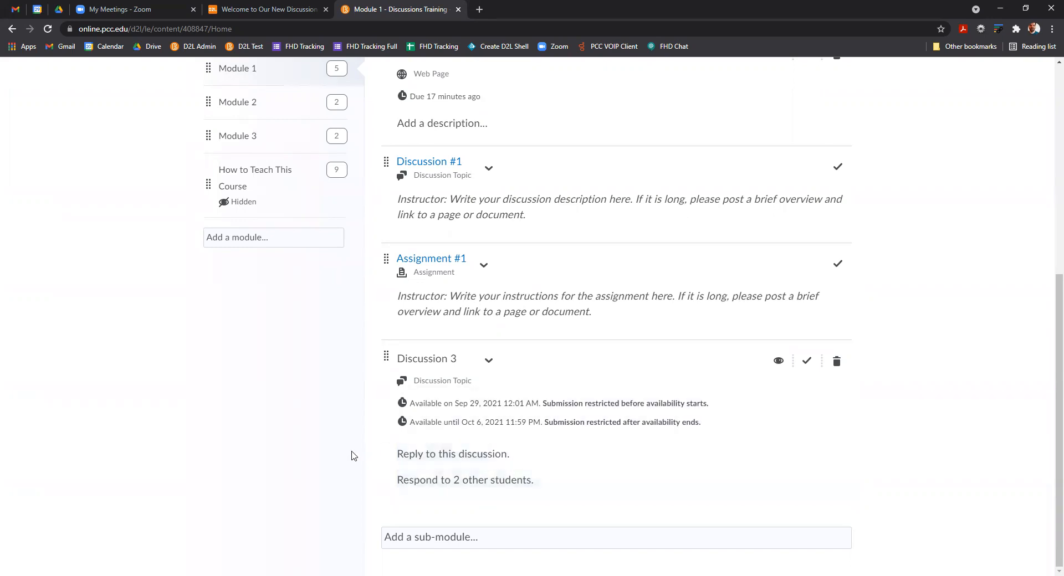
scroll(353, 456, "up", 3)
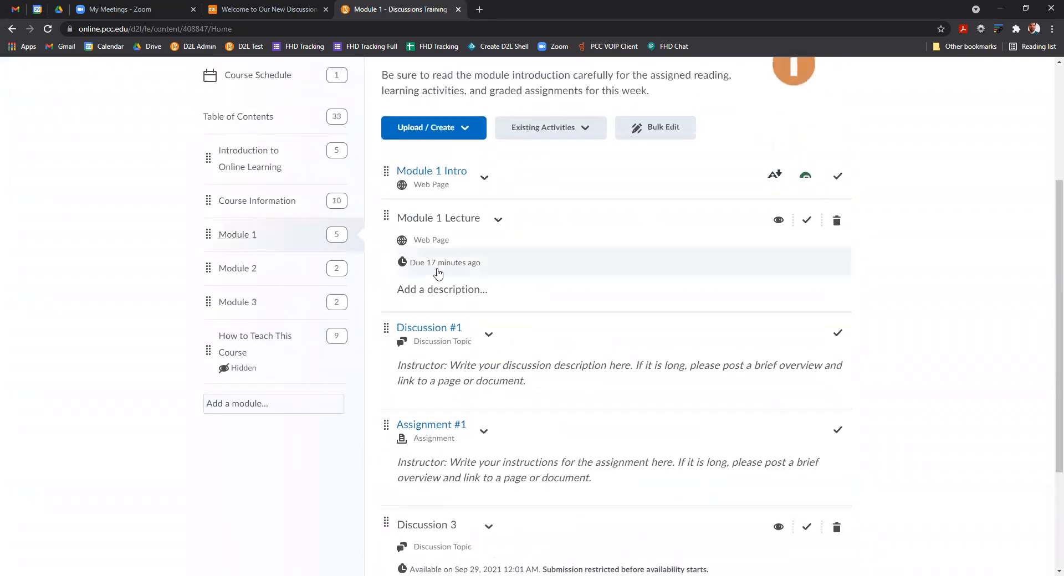
scroll(485, 366, "down", 3)
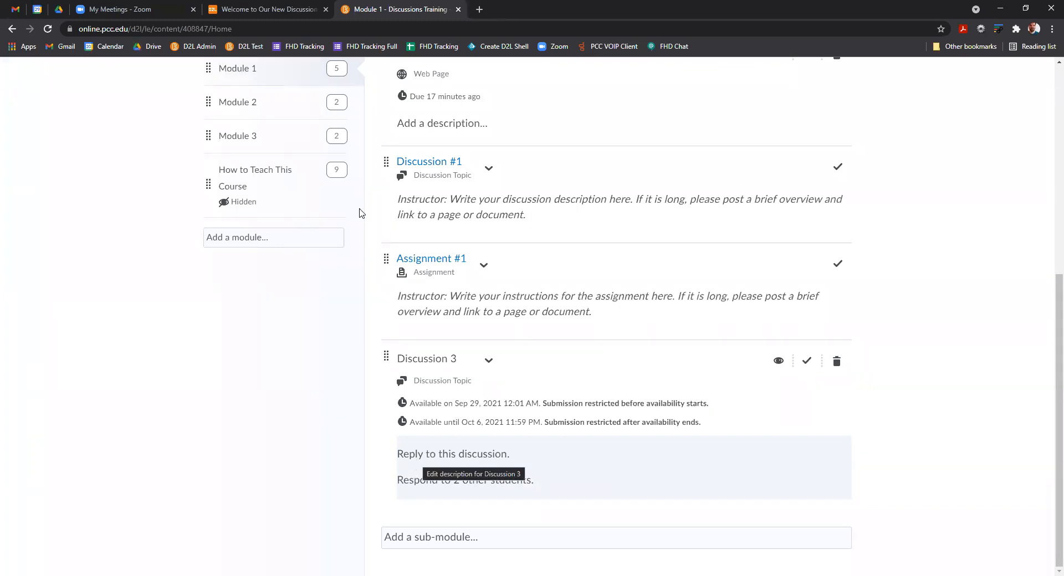
Check Discussion 3's dates in the discussions list again, then go to the classlist.
scroll(361, 213, "up", 7)
left_click(367, 129)
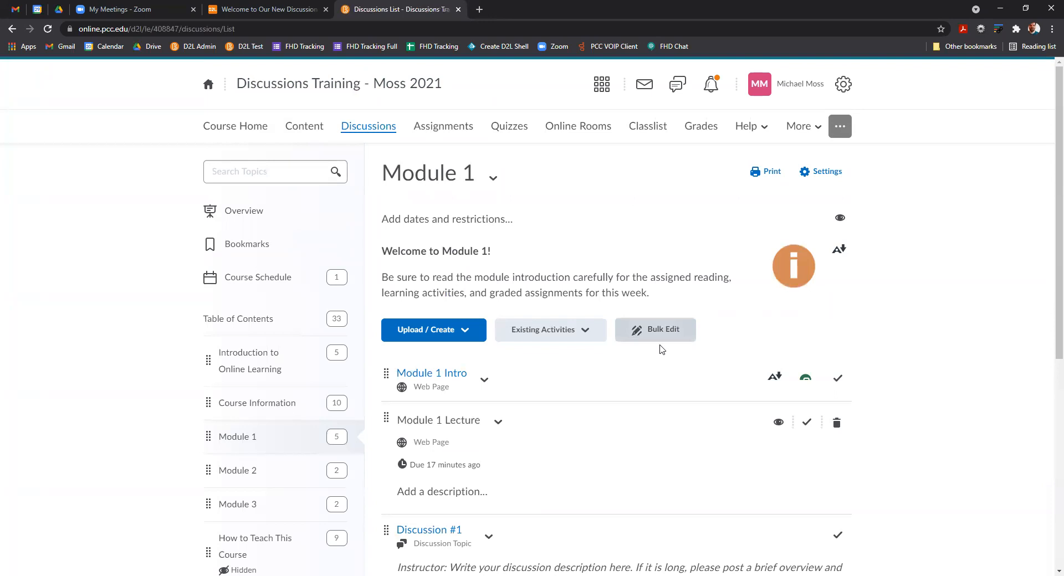
scroll(636, 356, "down", 14)
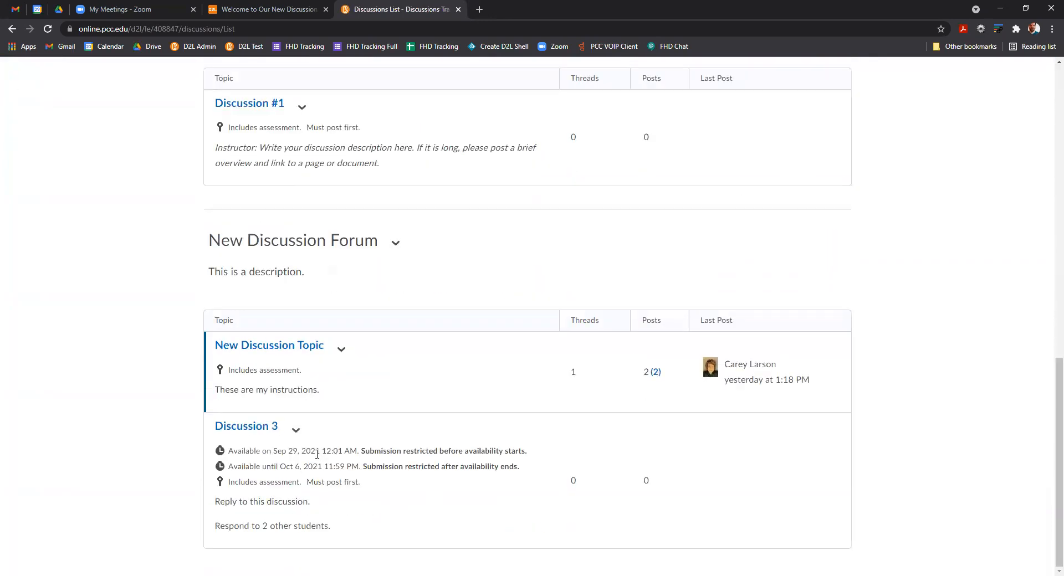
scroll(608, 138, "up", 15)
left_click(646, 127)
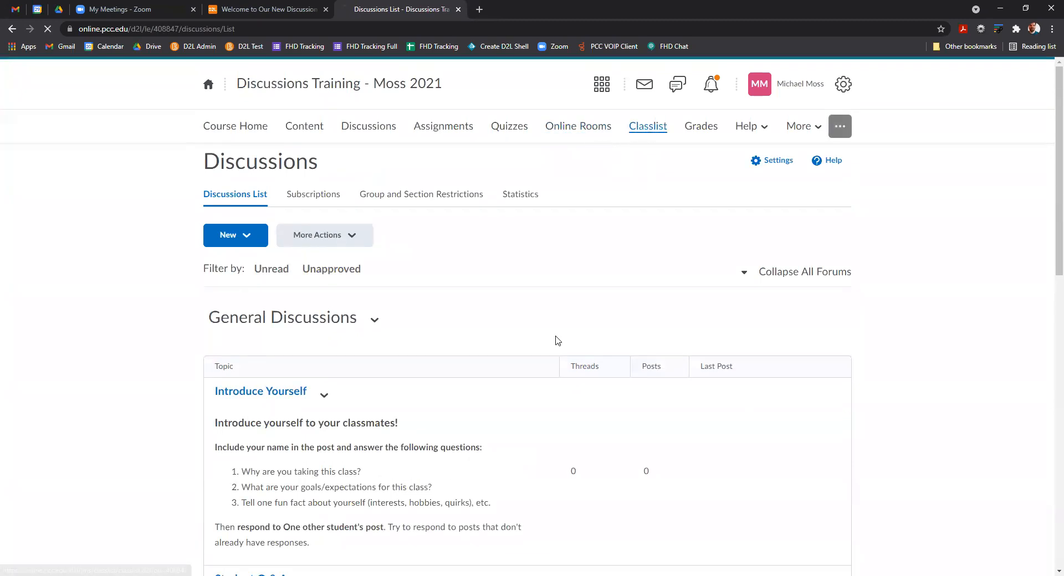
Impersonate the second student listed in the classlist.
left_click(390, 386)
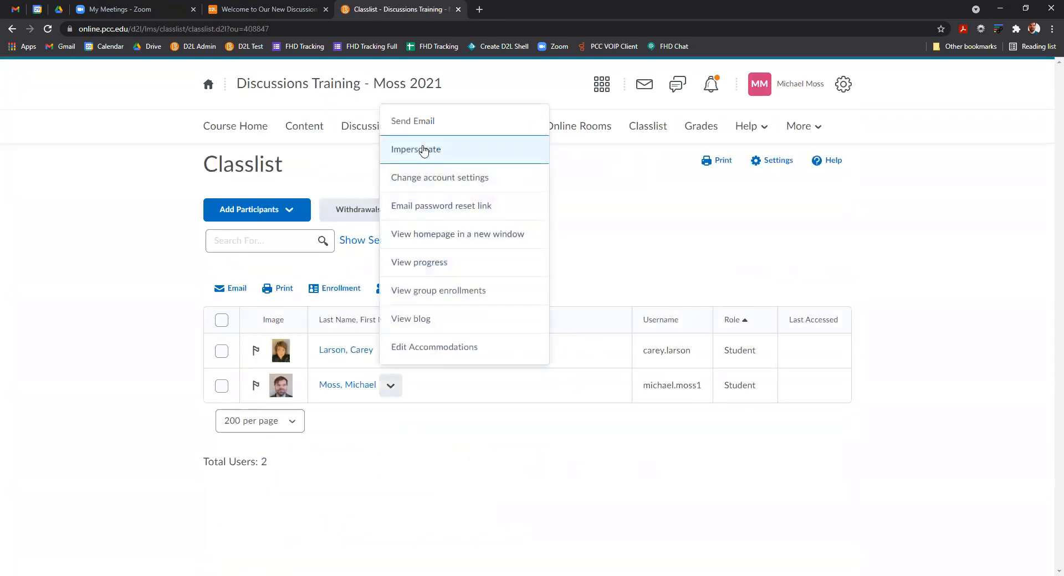
left_click(423, 151)
left_click(442, 217)
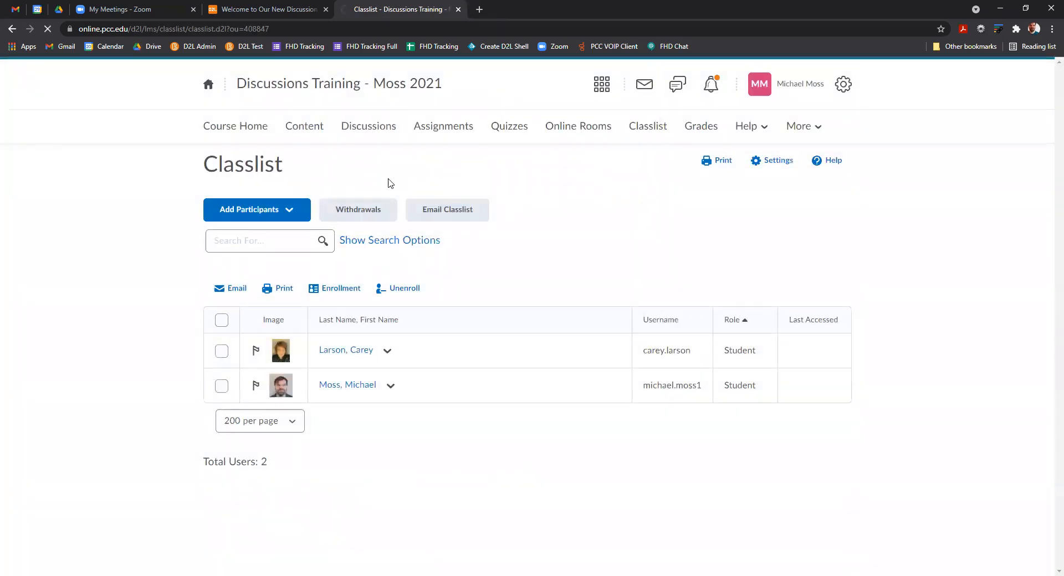
Open Discussion 3 from the discussions list as the student and view its attached Simple Discussion Rubric.
left_click(356, 128)
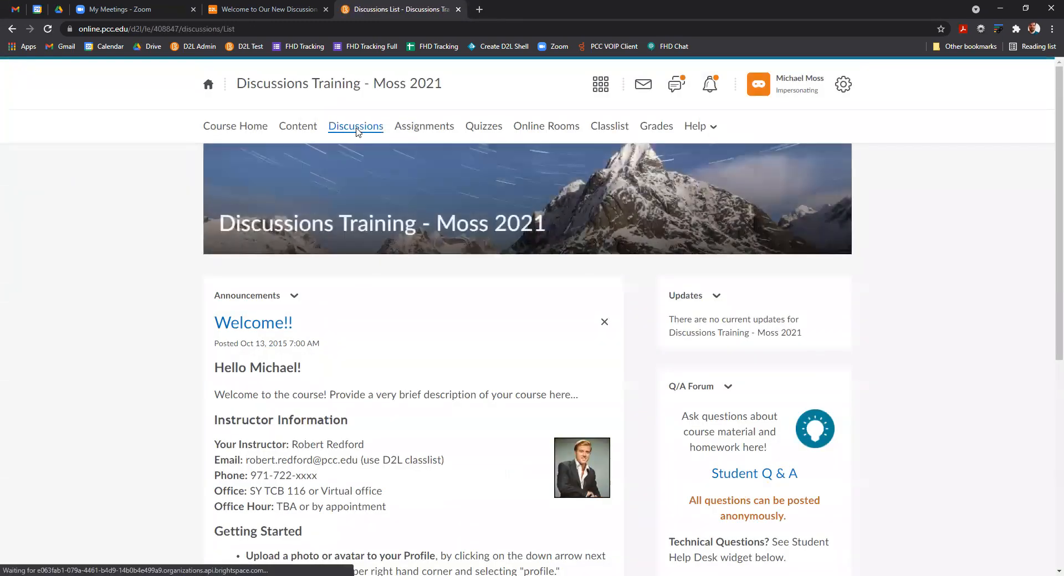
scroll(356, 129, "down", 12)
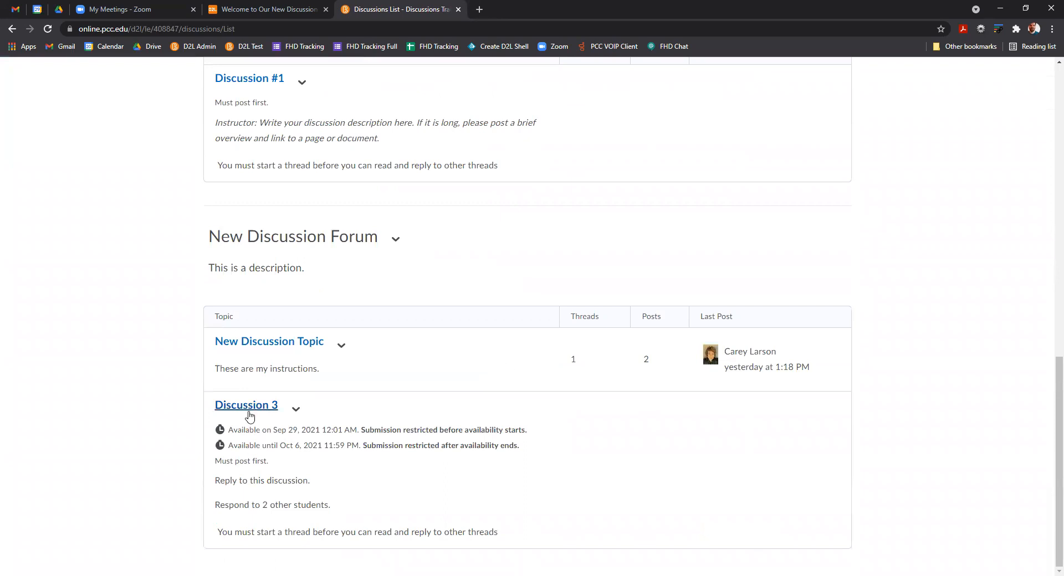
left_click(249, 414)
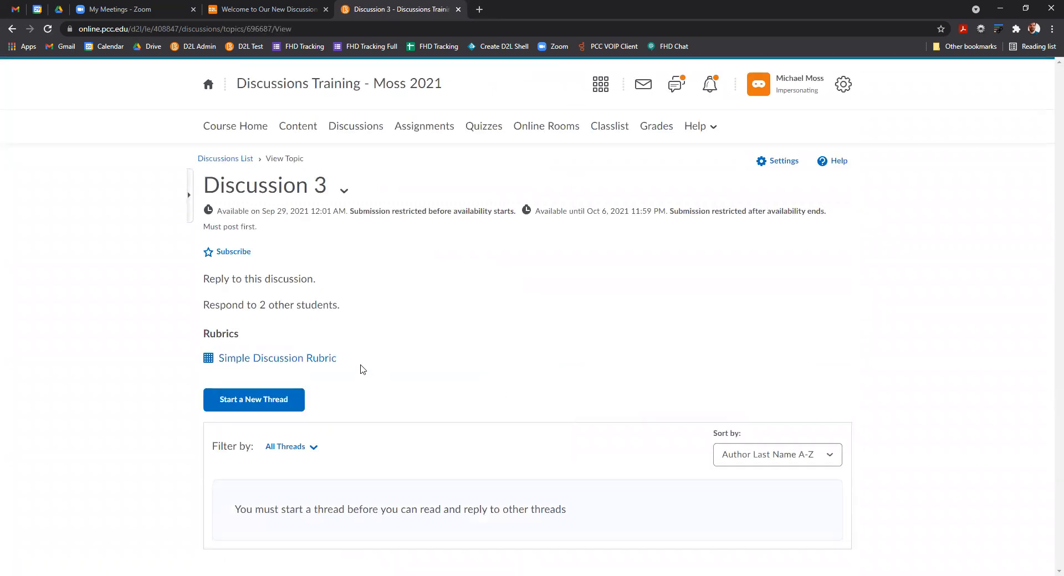
left_click(295, 363)
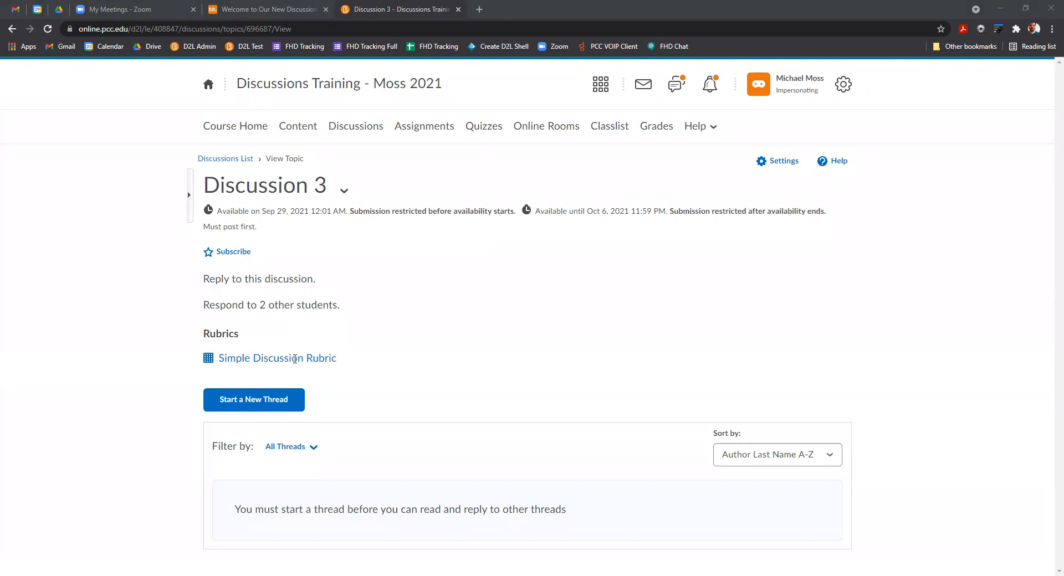
left_click(445, 365)
Start a new thread in Discussion 3 with the subject "Hello" and the message "Hello there!".
left_click(299, 400)
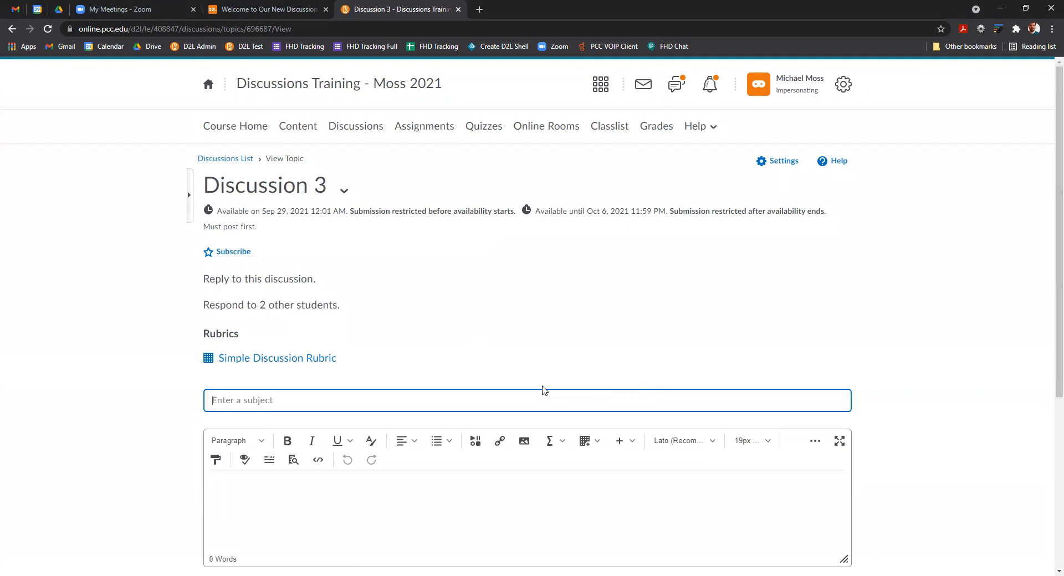
type("Hello")
key("Tab")
left_click_drag(317, 279, 209, 279)
left_click(390, 482)
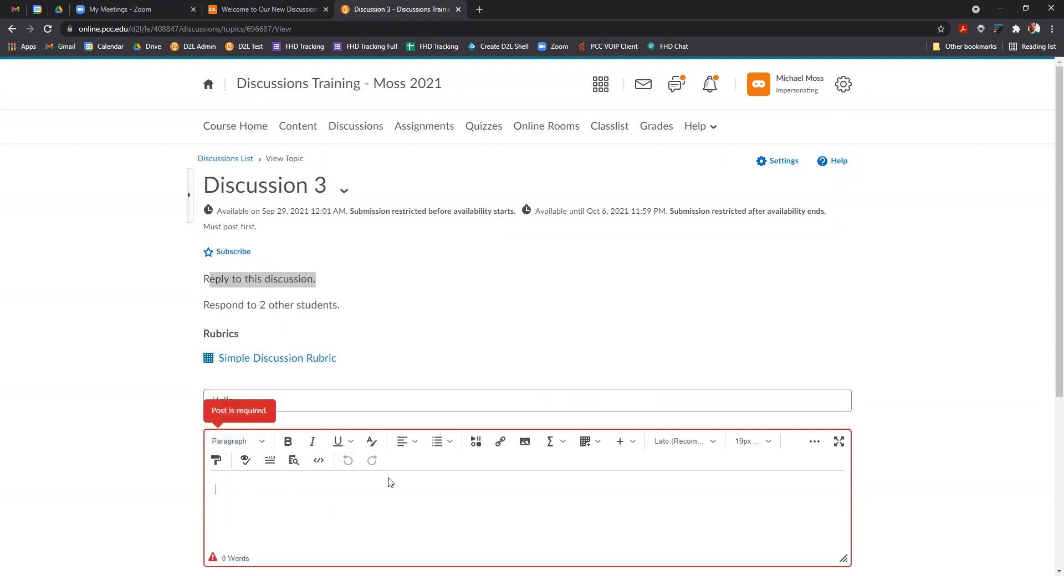
type("Hello there!")
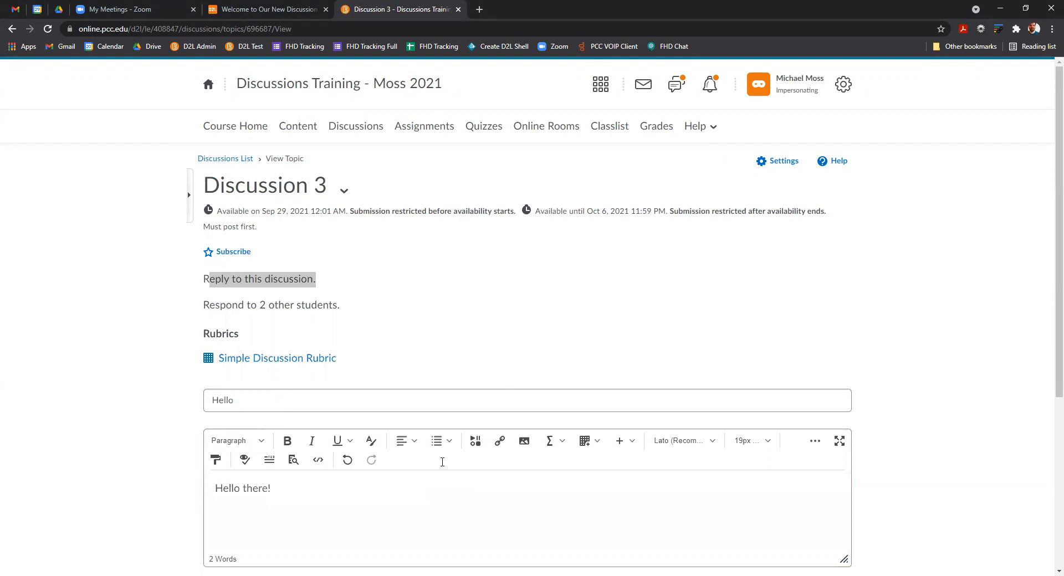
Review the topic instructions and the thread's subscription and attachment options, and post the "Hello" thread.
scroll(565, 297, "down", 4)
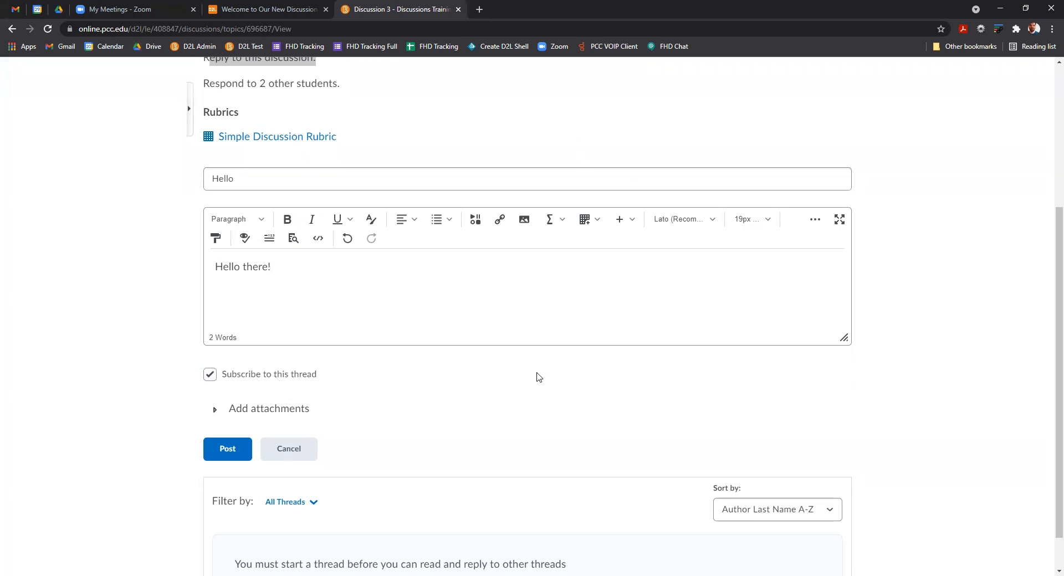
scroll(532, 386, "up", 4)
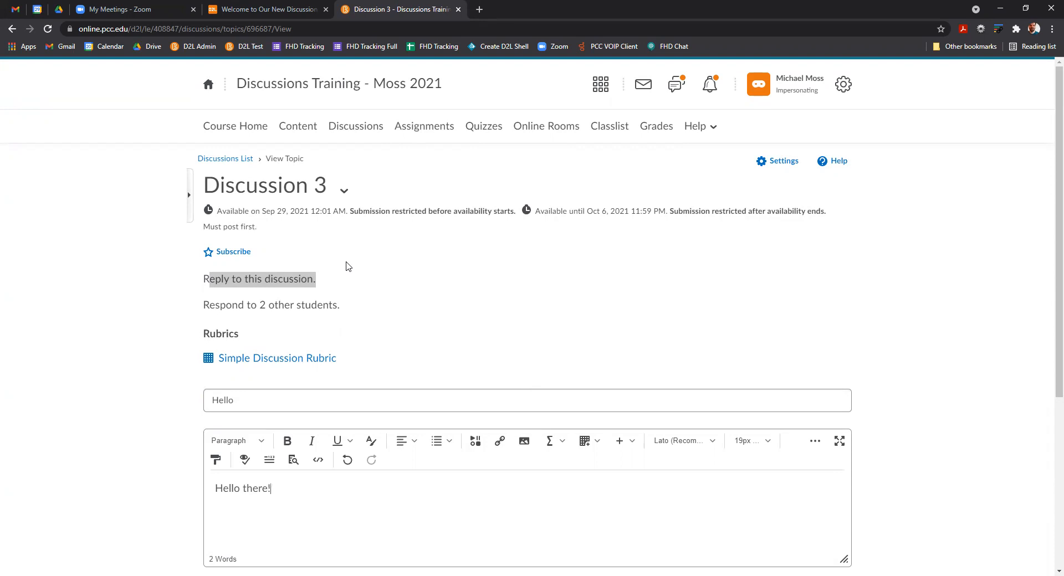
scroll(447, 282, "down", 4)
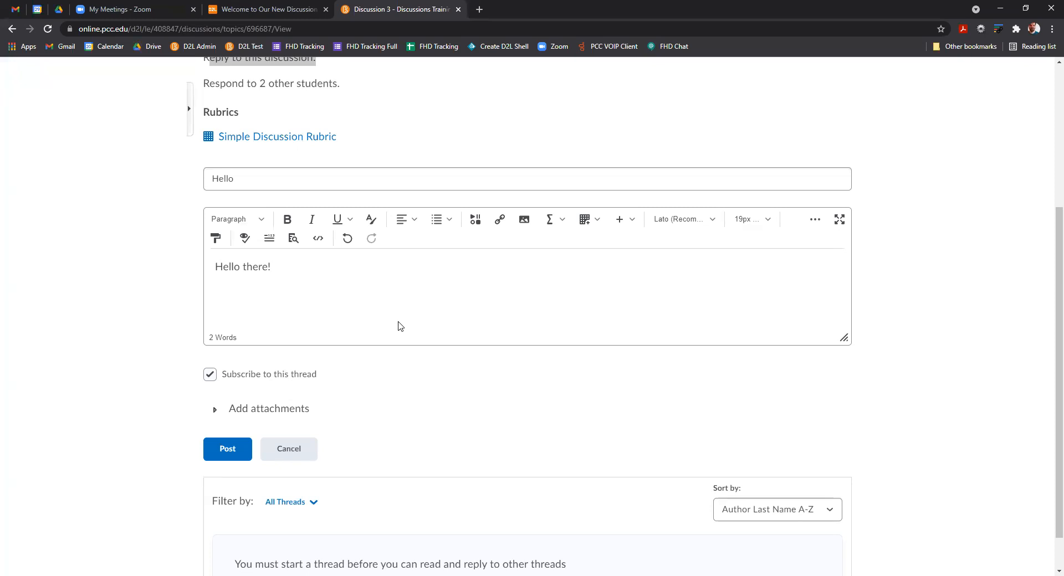
scroll(388, 331, "up", 2)
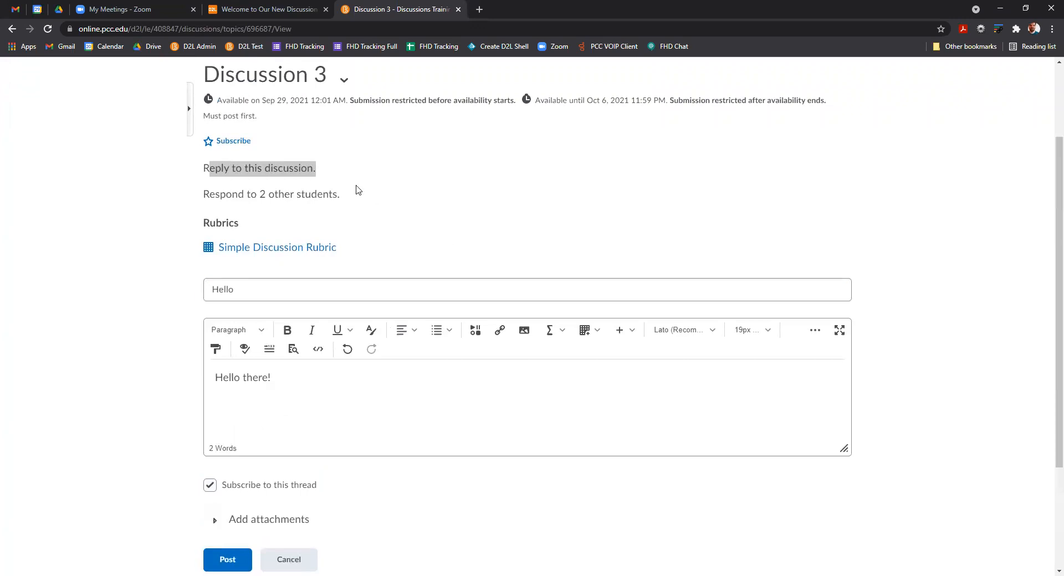
scroll(387, 314, "down", 3)
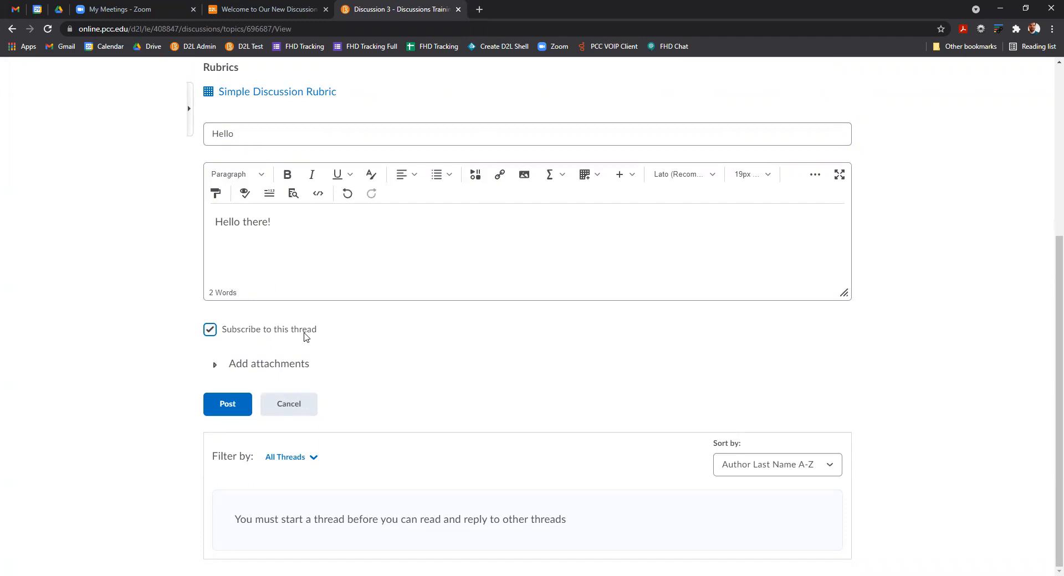
left_click(228, 404)
scroll(472, 399, "down", 2)
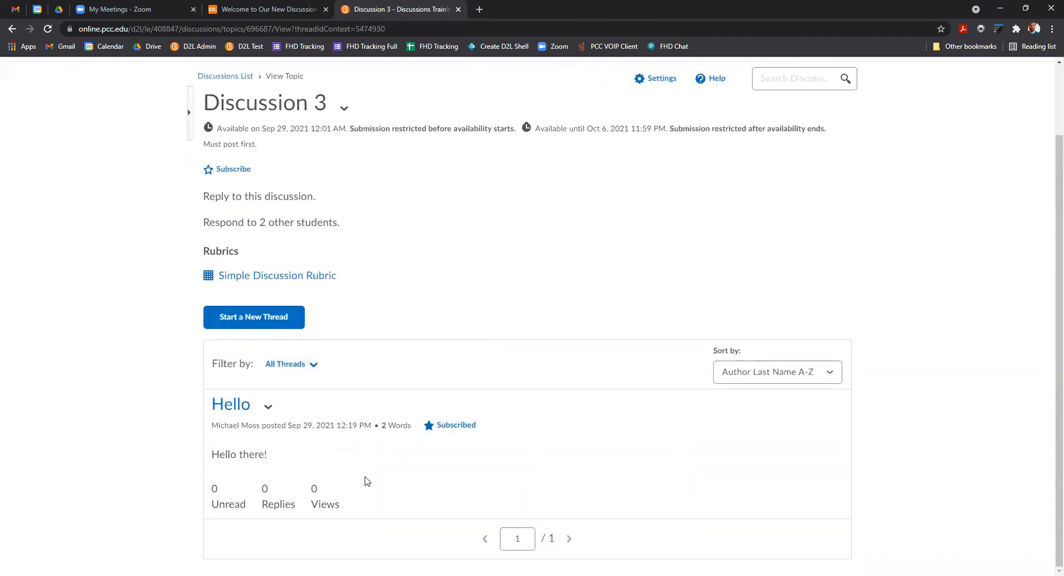
End the impersonation of the student who posted the "Hello" thread.
scroll(365, 481, "up", 2)
left_click(801, 86)
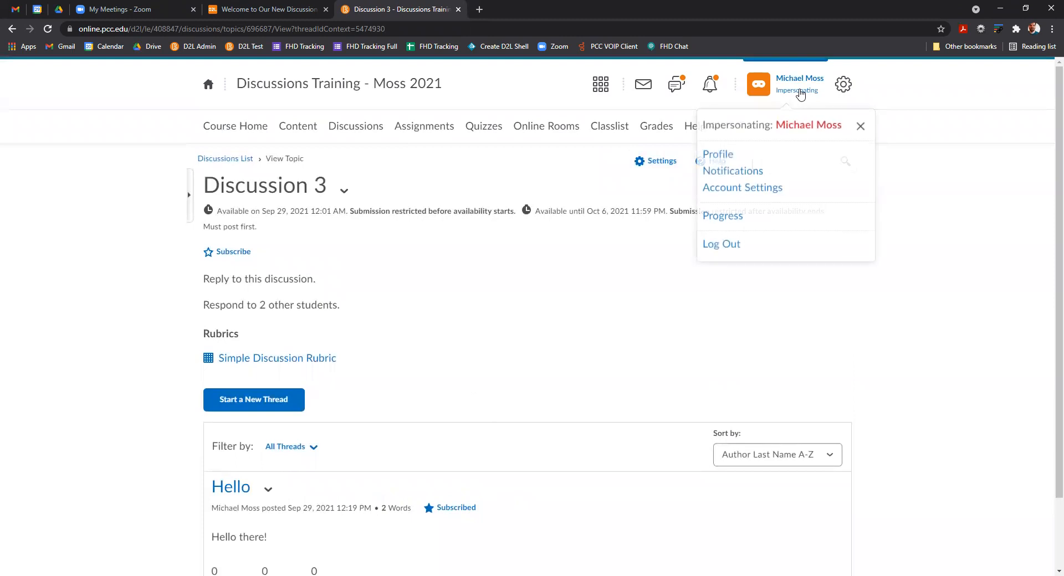
left_click(859, 126)
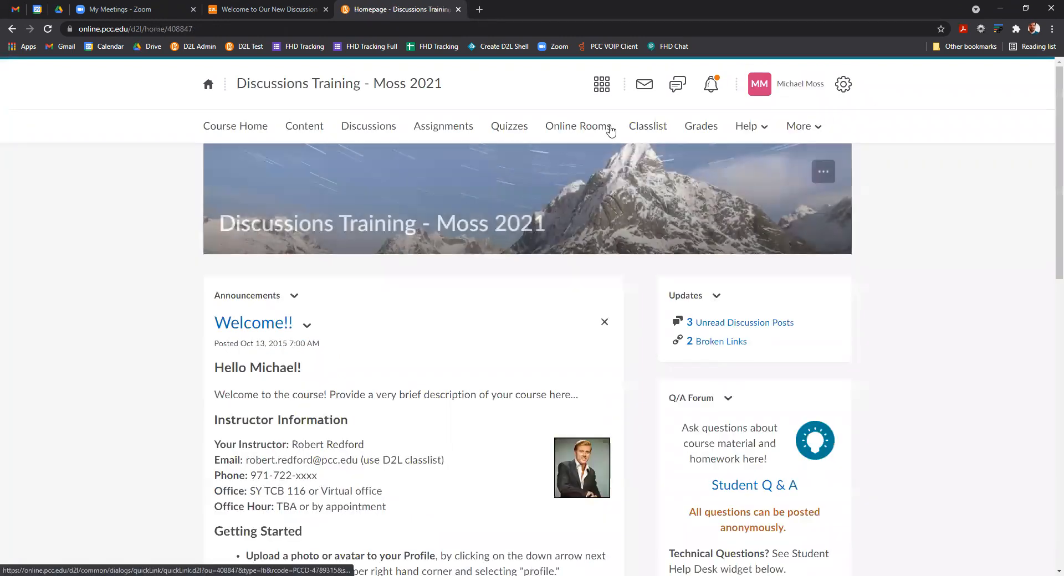
Go to the classlist and impersonate the first student listed.
left_click(633, 130)
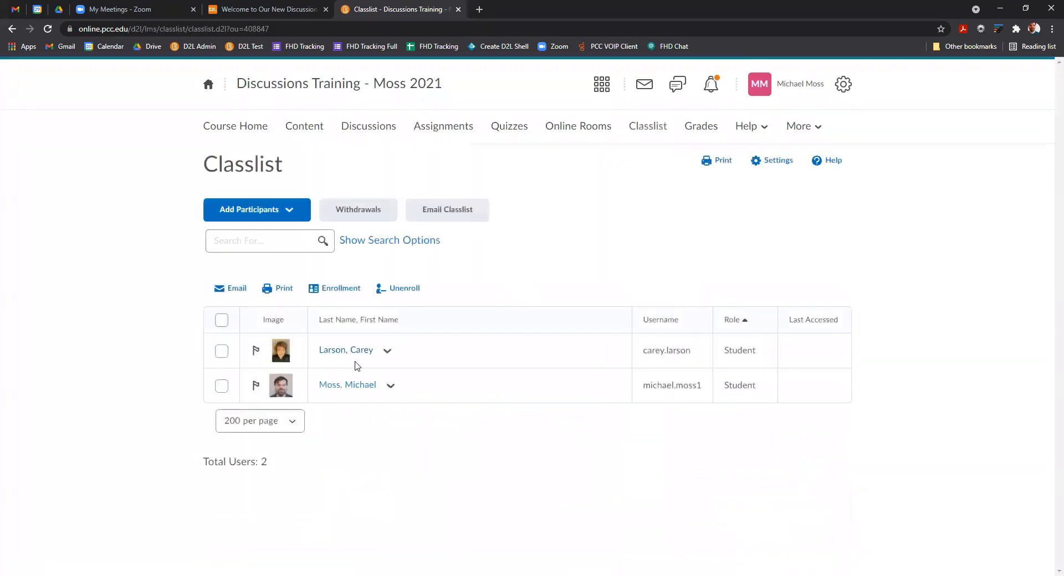
left_click(387, 351)
left_click(427, 115)
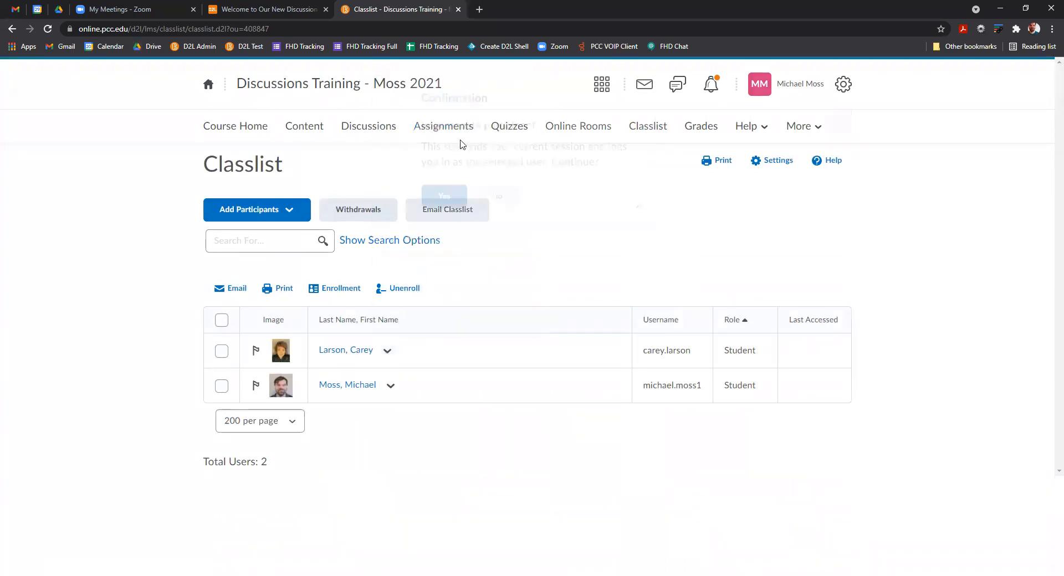
left_click(432, 221)
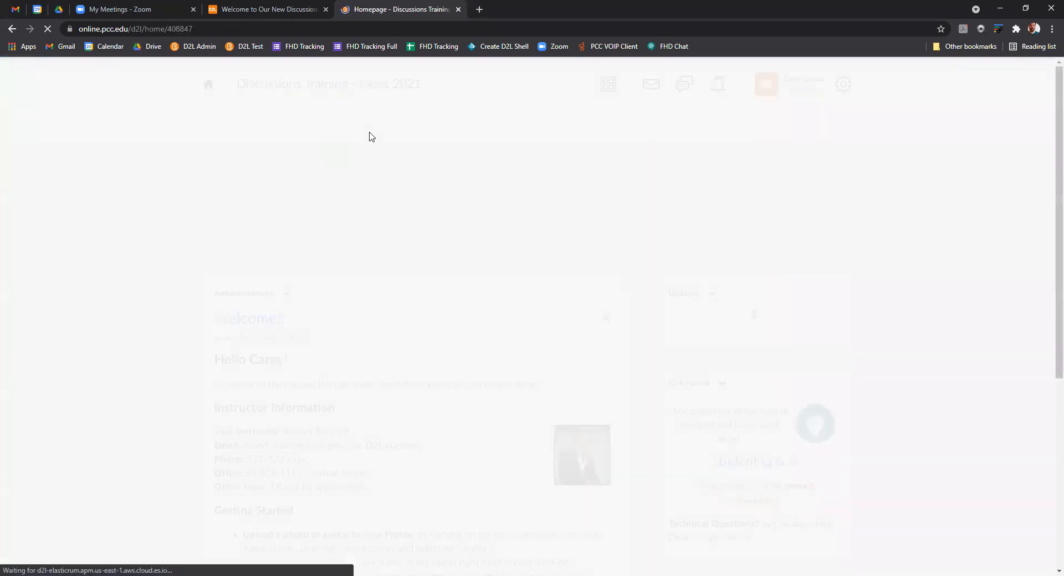
Read Discussion 3's post-first requirement in the discussions list, and open the topic to examine its thread area as this student.
left_click(368, 133)
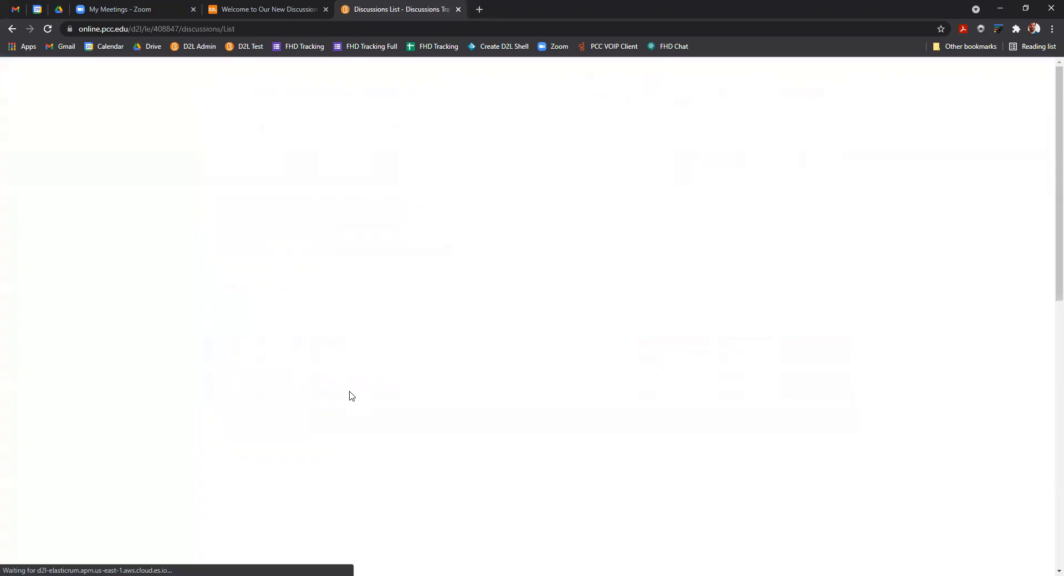
scroll(349, 396, "down", 8)
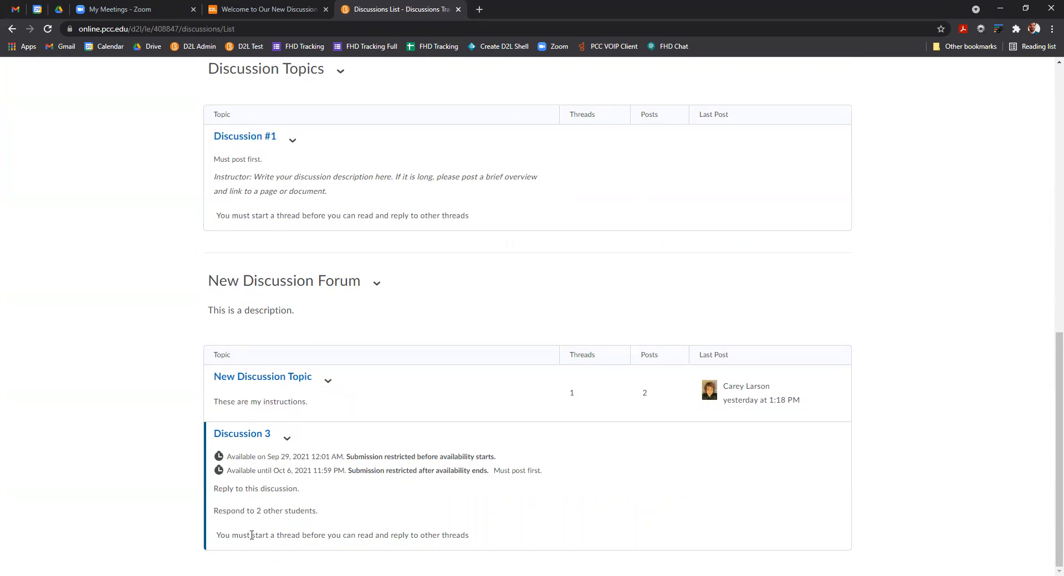
left_click_drag(224, 535, 327, 535)
left_click(386, 535)
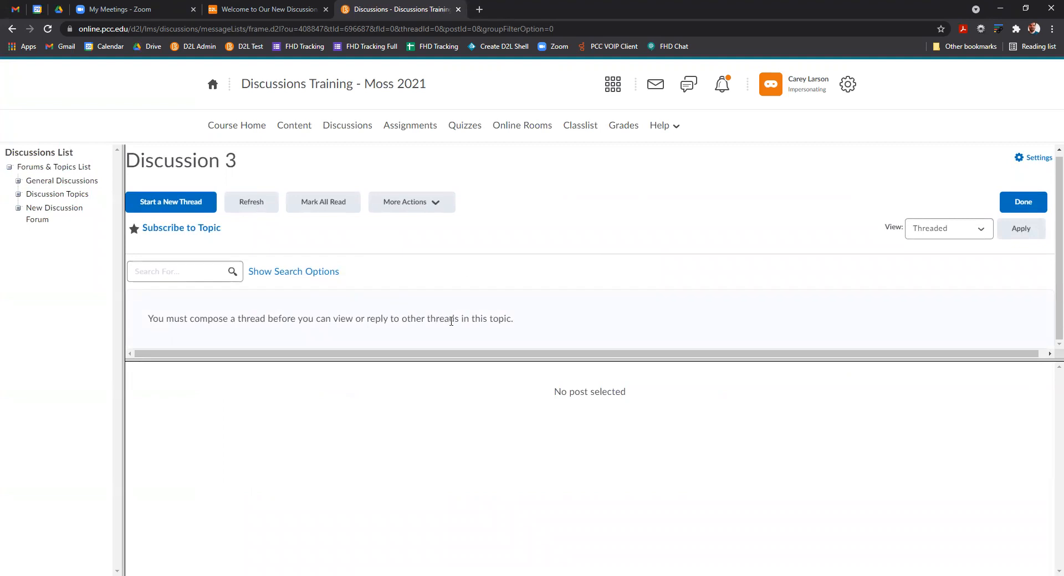
left_click_drag(551, 359, 544, 413)
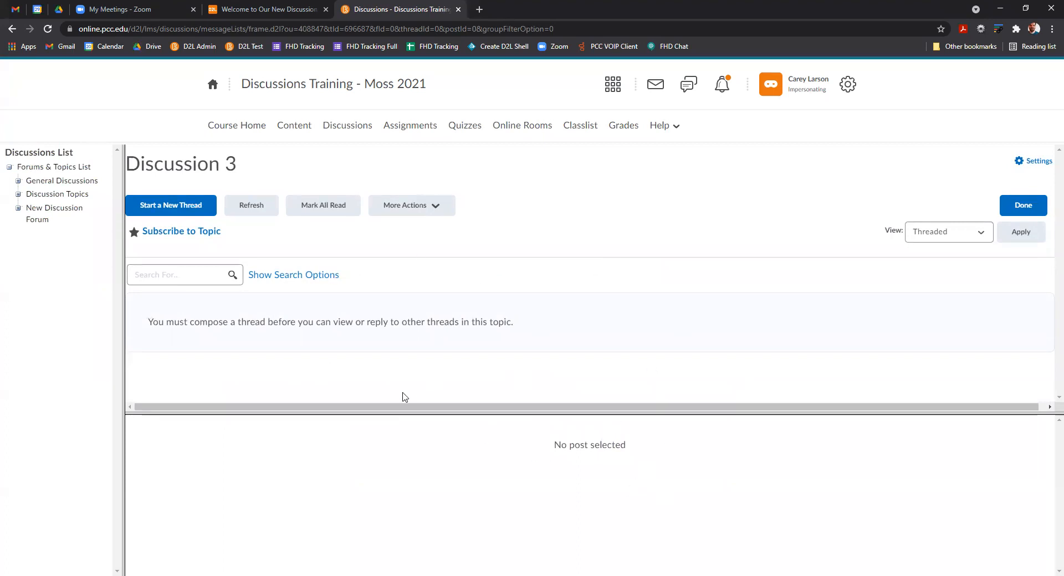
Open the discussions settings and examine the default view, reply, subscription and grid view options.
left_click(347, 125)
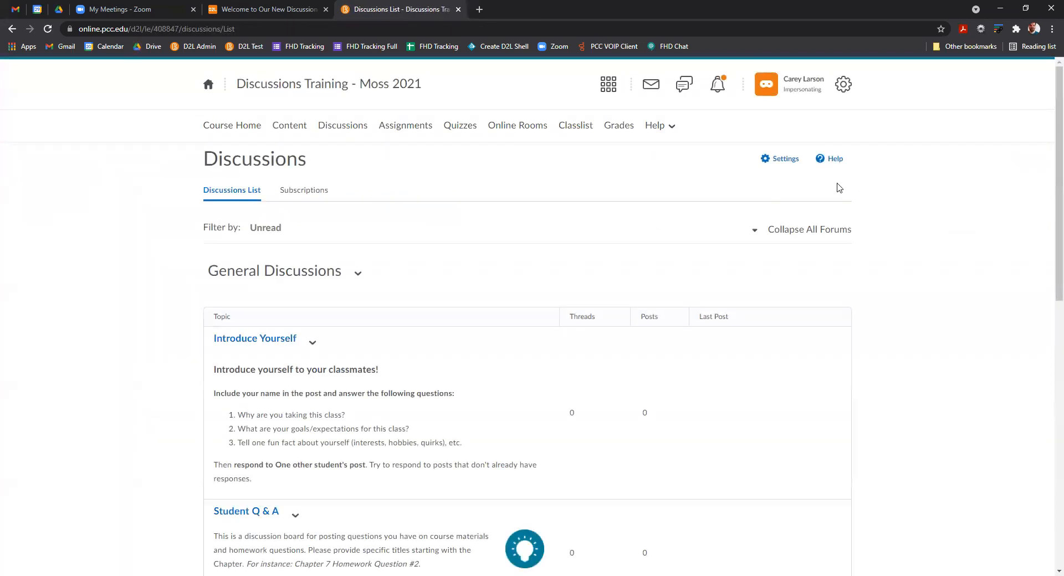
left_click(794, 159)
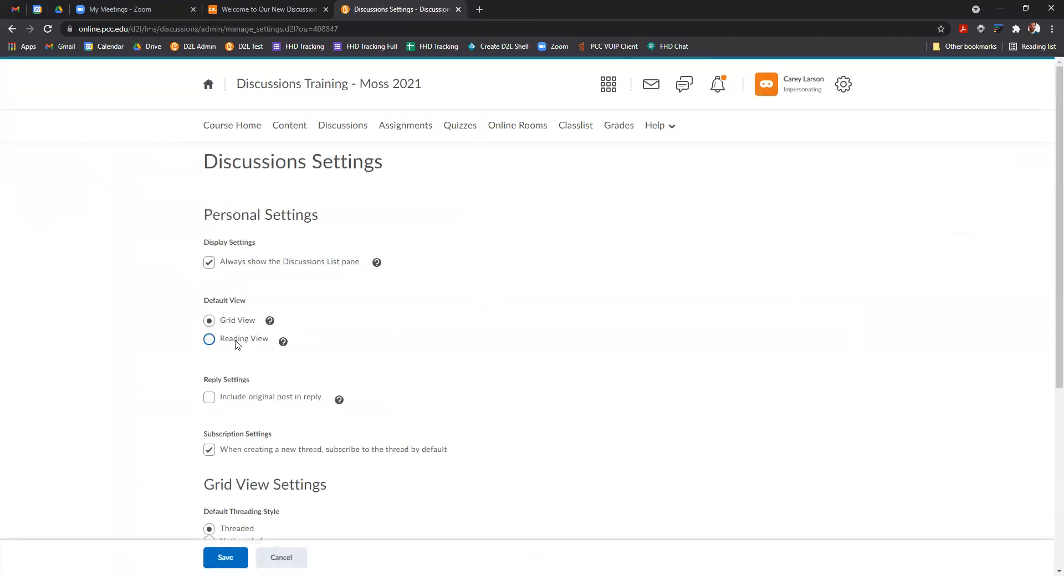
scroll(236, 344, "down", 3)
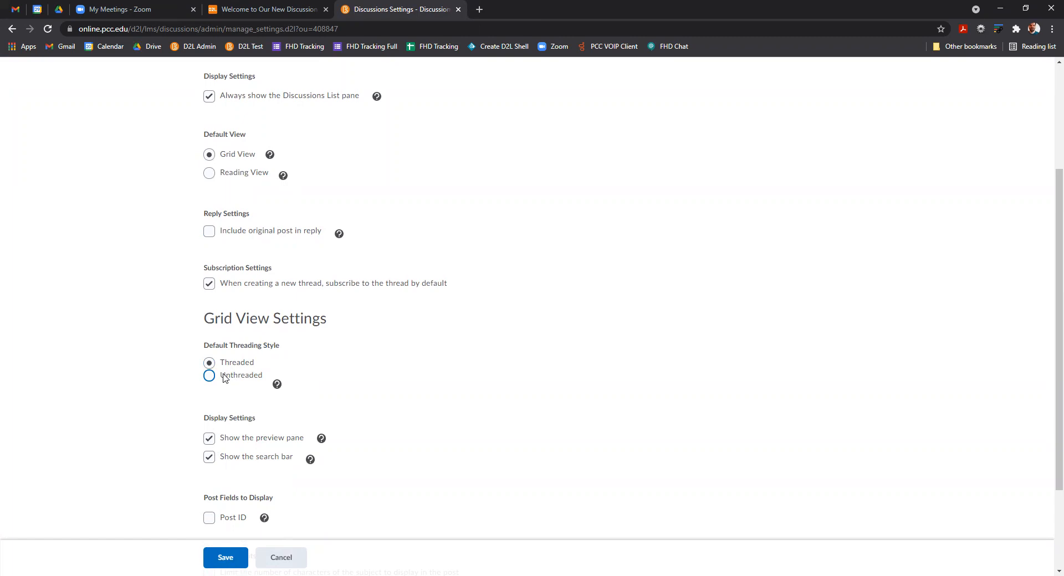
scroll(333, 379, "down", 2)
scroll(304, 339, "up", 3)
scroll(304, 340, "up", 2)
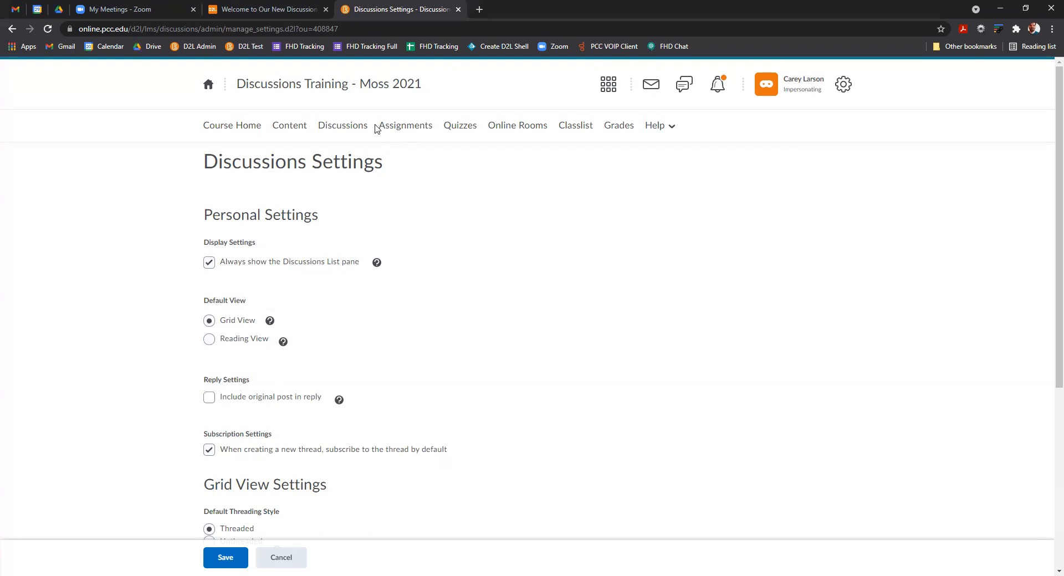
Reopen Discussion 3 from the discussions list and post a new thread titled "Hi there".
left_click(336, 127)
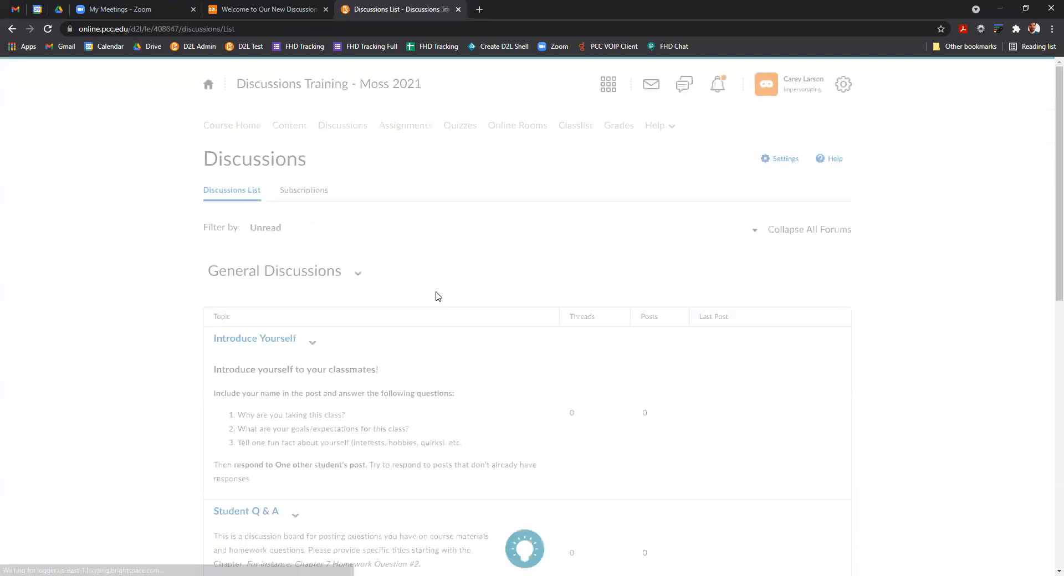
scroll(416, 322, "down", 10)
left_click(244, 434)
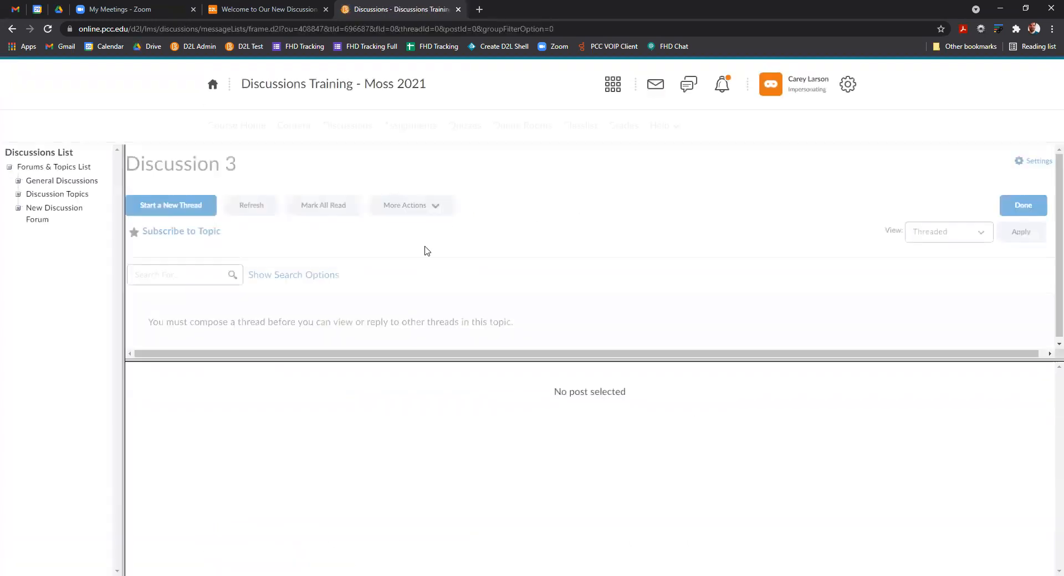
left_click(176, 211)
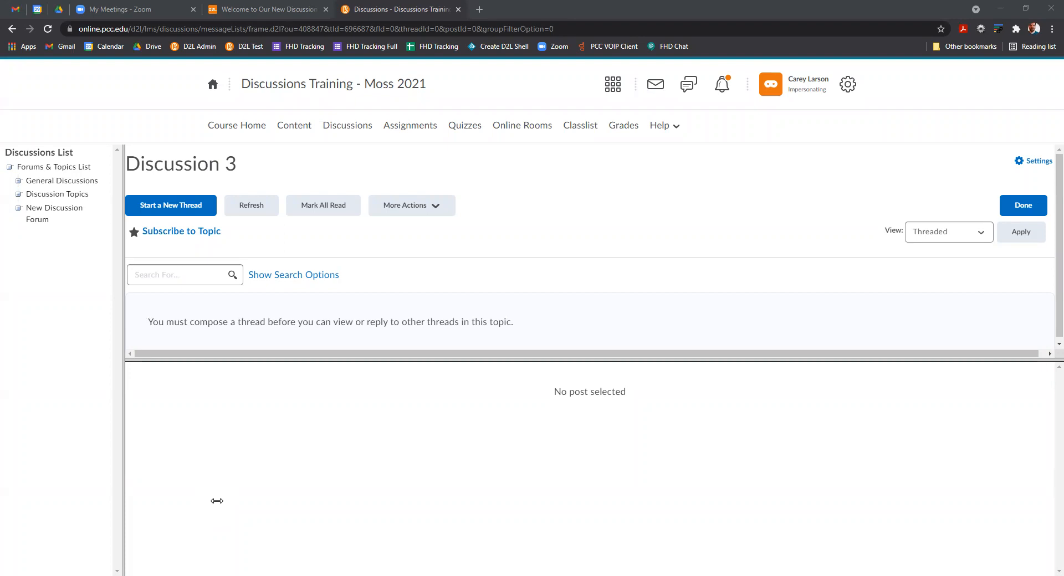
scroll(469, 273, "down", 2)
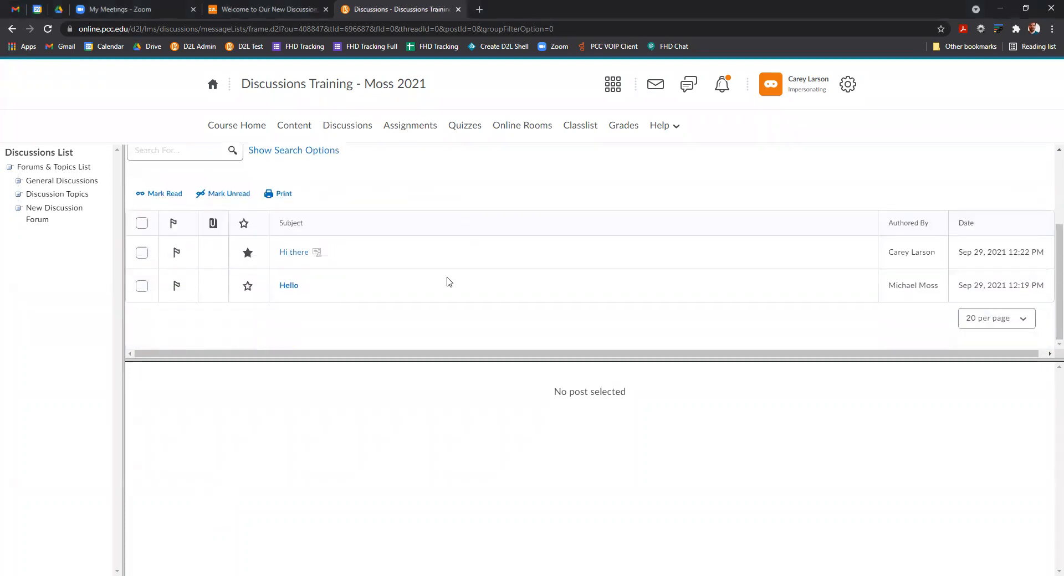
Open the Hello thread and post a reply that says hello and introduces the student by first name.
left_click(289, 286)
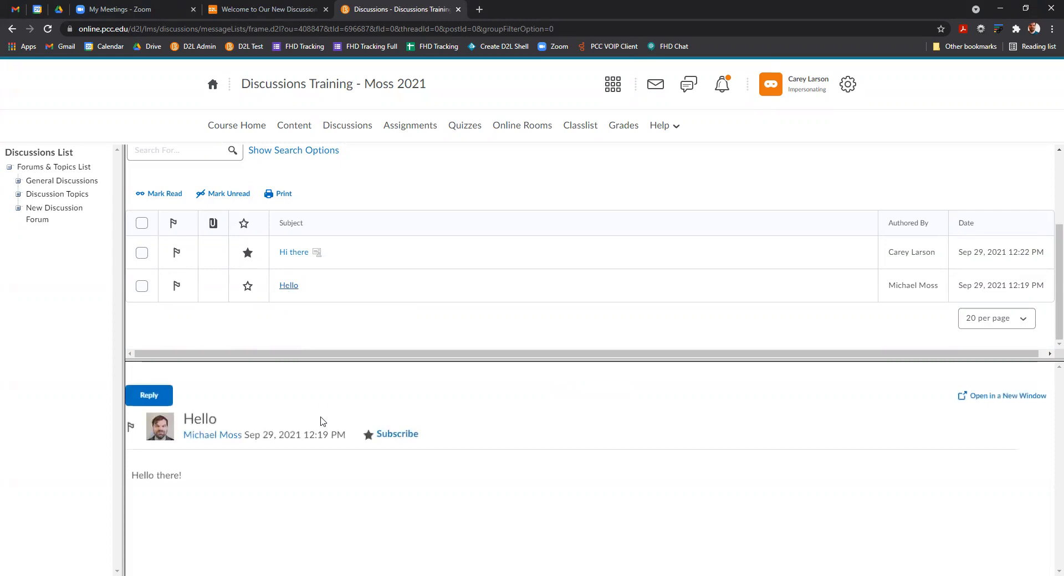
left_click(151, 398)
scroll(343, 436, "down", 4)
left_click(341, 428)
type("He")
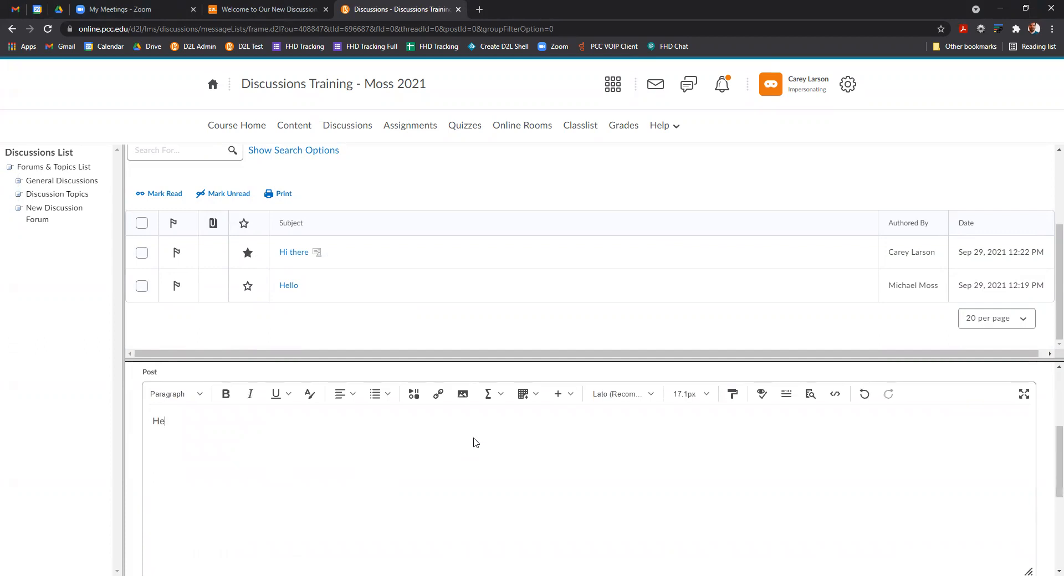
type("llo, I'm Carey.")
scroll(554, 438, "down", 5)
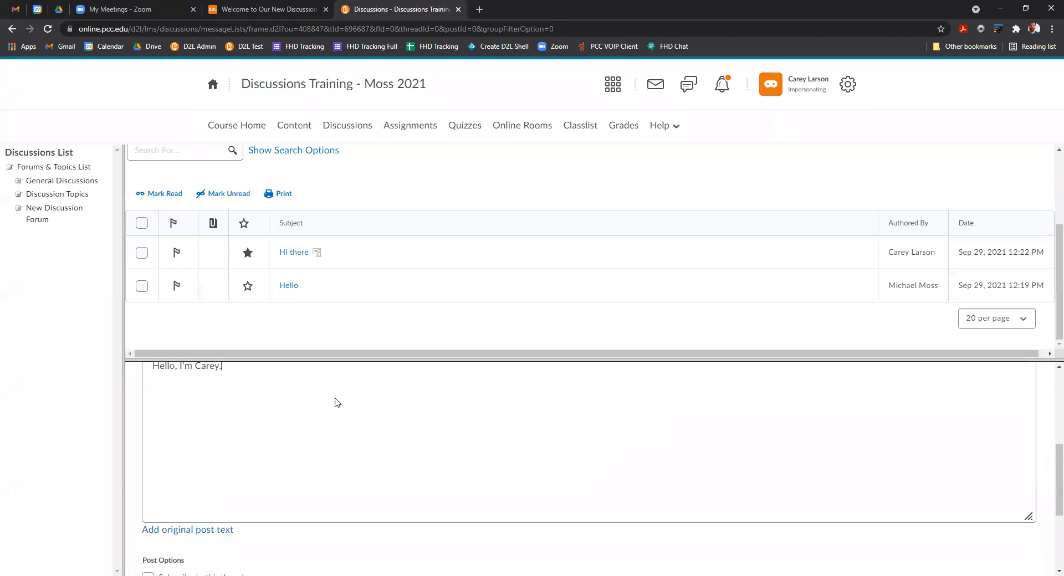
scroll(354, 471, "up", 7)
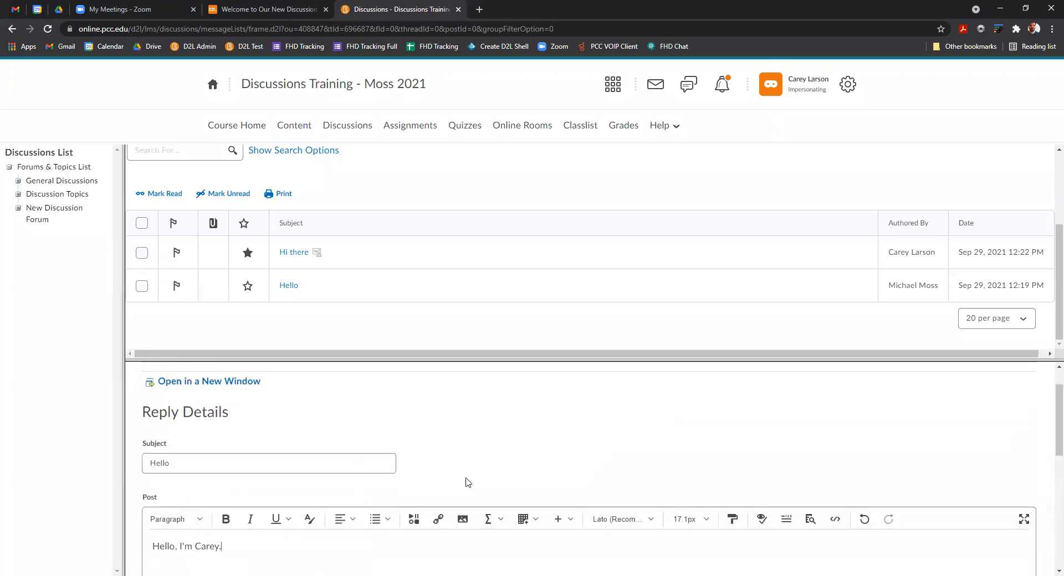
scroll(502, 481, "down", 5)
scroll(454, 491, "up", 5)
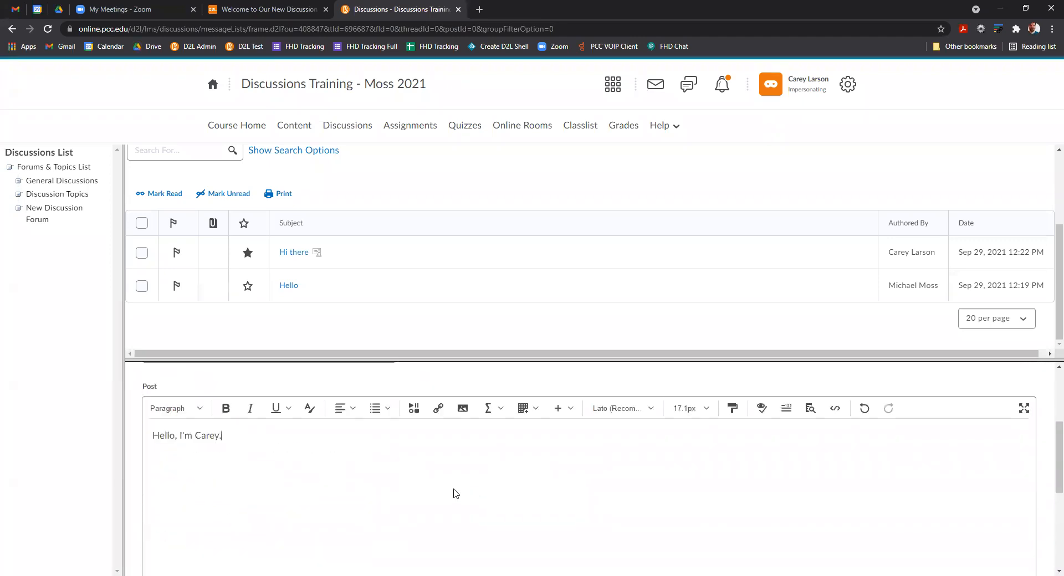
scroll(333, 507, "down", 5)
left_click(162, 554)
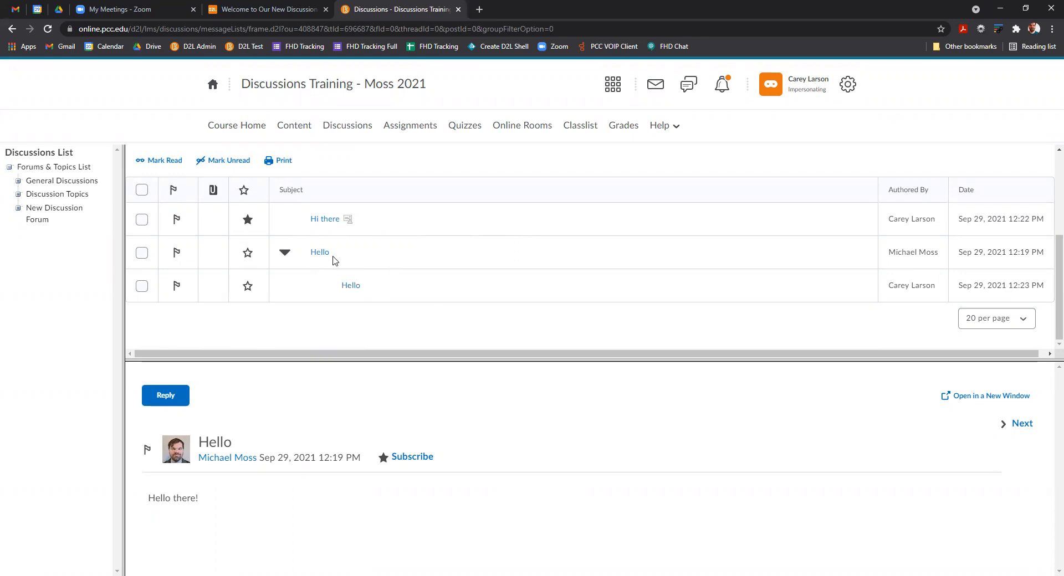
Collapse and re-expand the replies under the Hello thread, and stop impersonating the student.
left_click(284, 253)
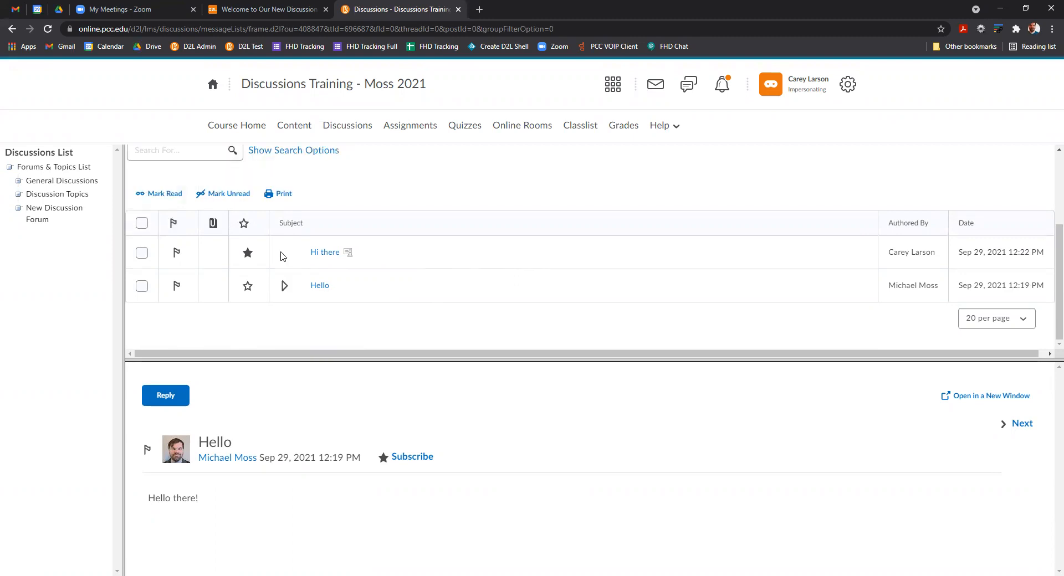
left_click(282, 287)
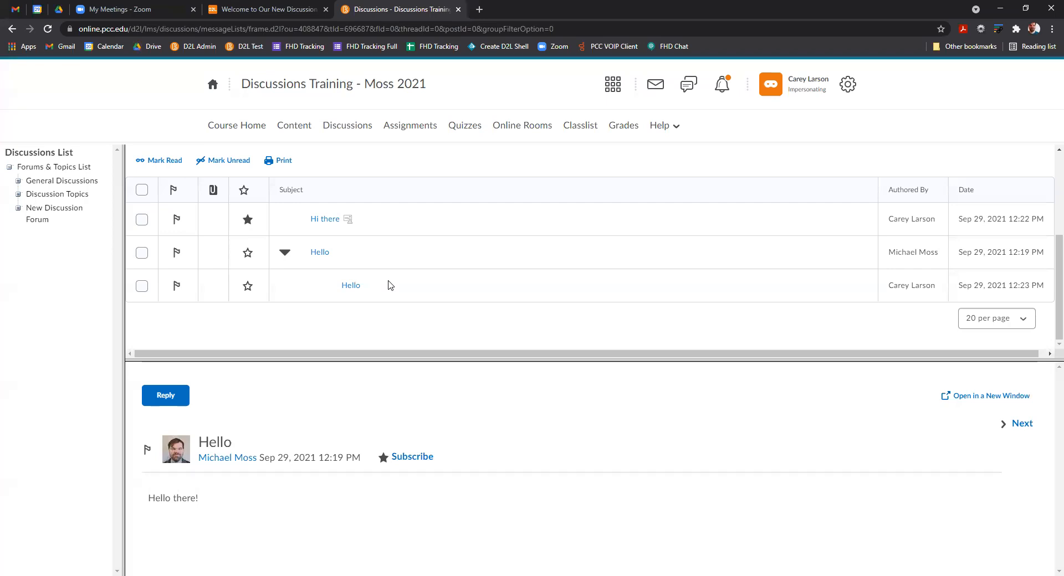
scroll(390, 285, "up", 3)
left_click(808, 85)
left_click(869, 128)
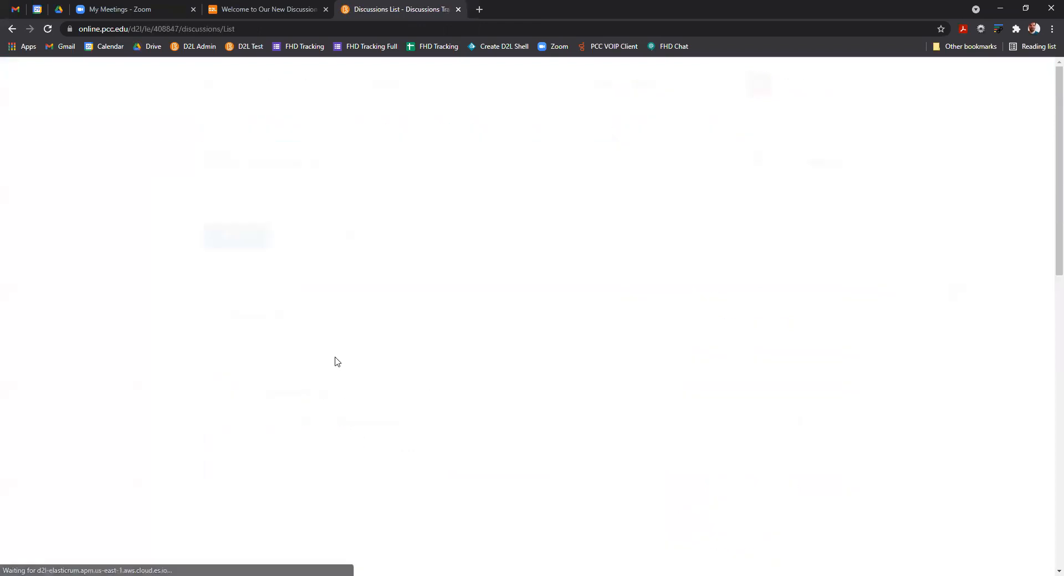
Open Discussion 3 as the instructor, read the Hello and Hi there threads with their replies, and return to the topic.
scroll(335, 361, "down", 15)
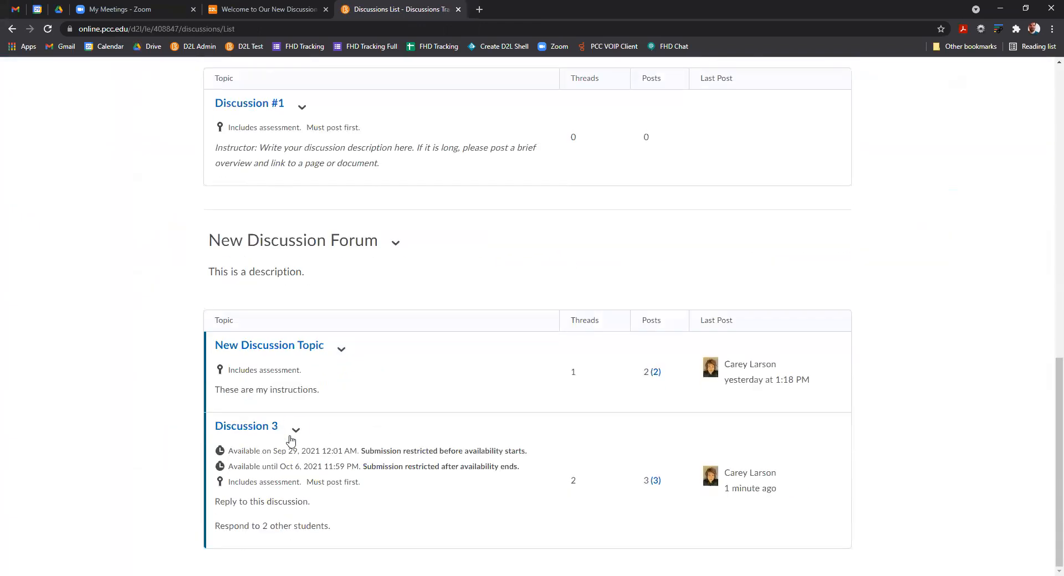
left_click(246, 426)
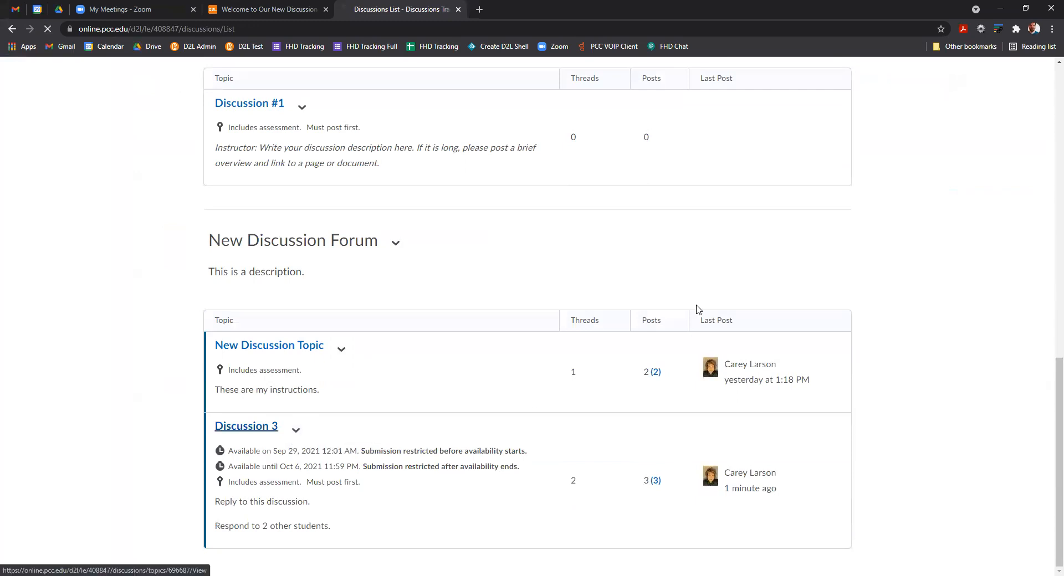
scroll(420, 277, "down", 5)
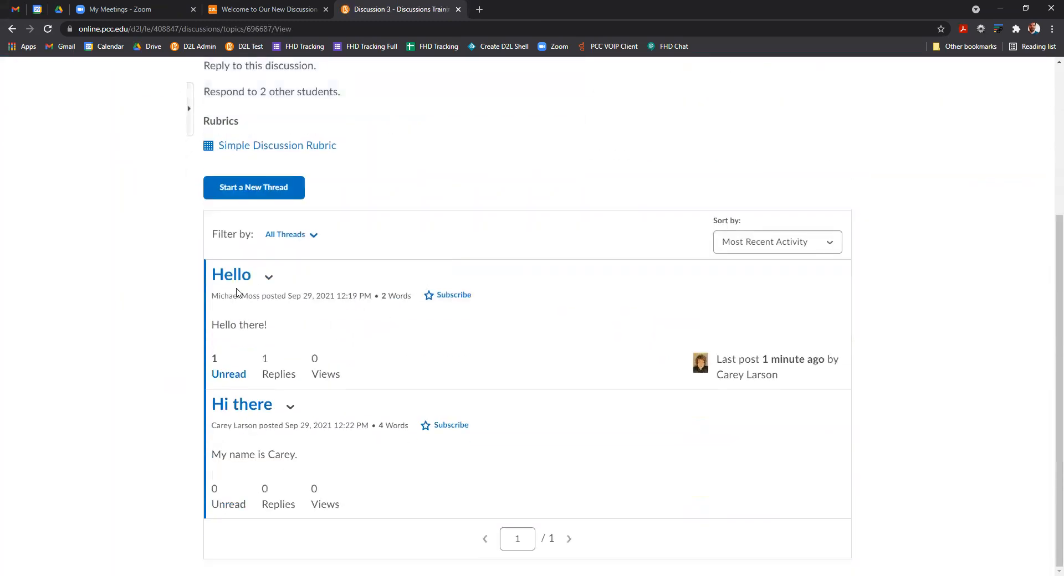
left_click(231, 275)
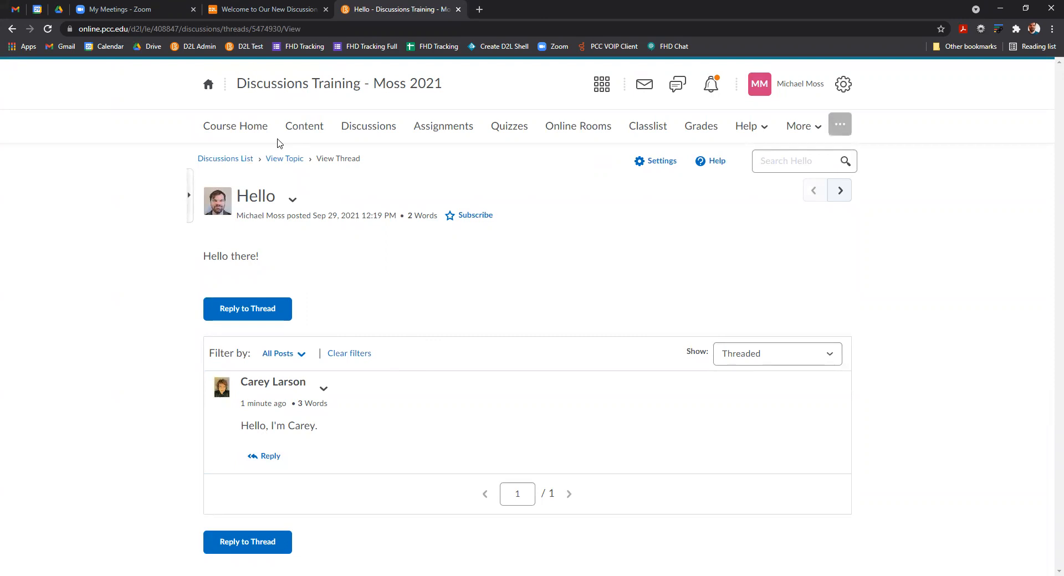
left_click(278, 160)
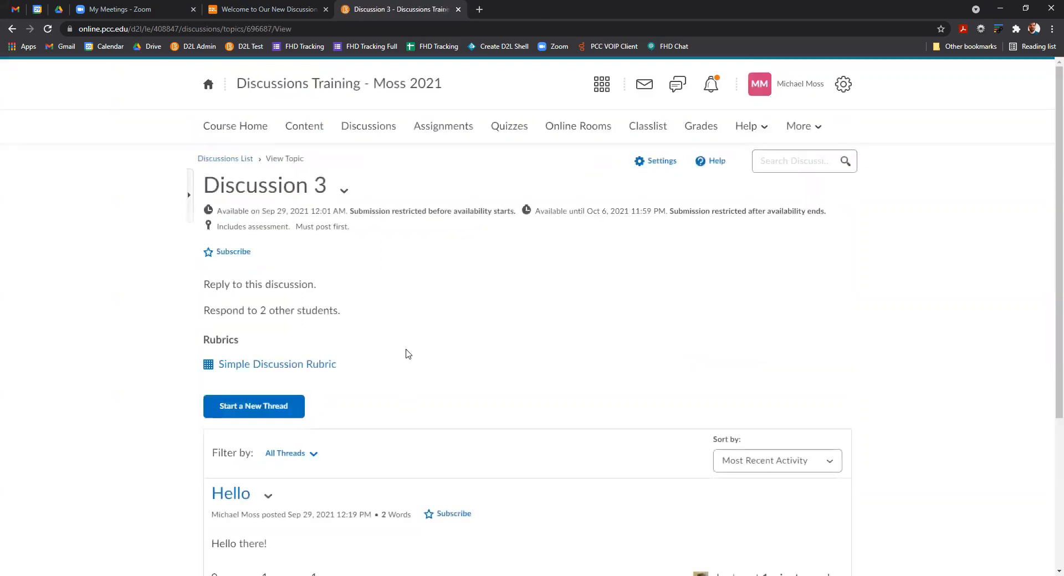
scroll(404, 351, "down", 4)
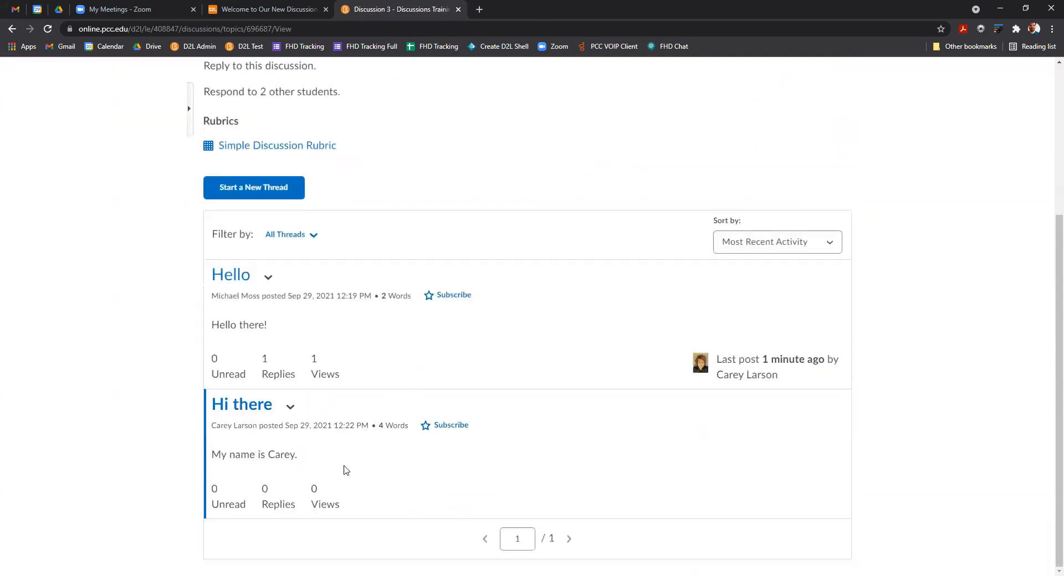
left_click(237, 409)
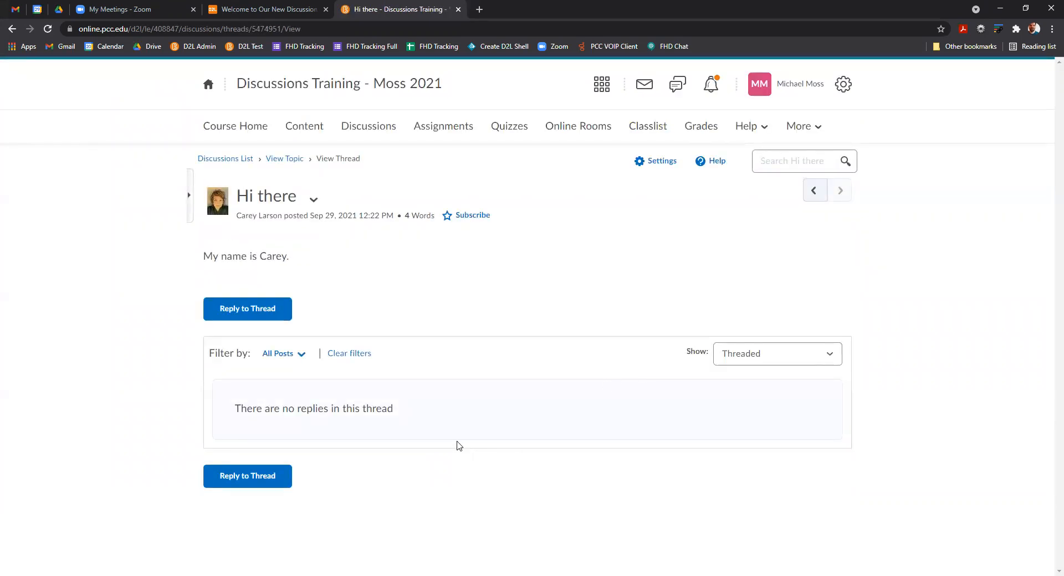
left_click(294, 161)
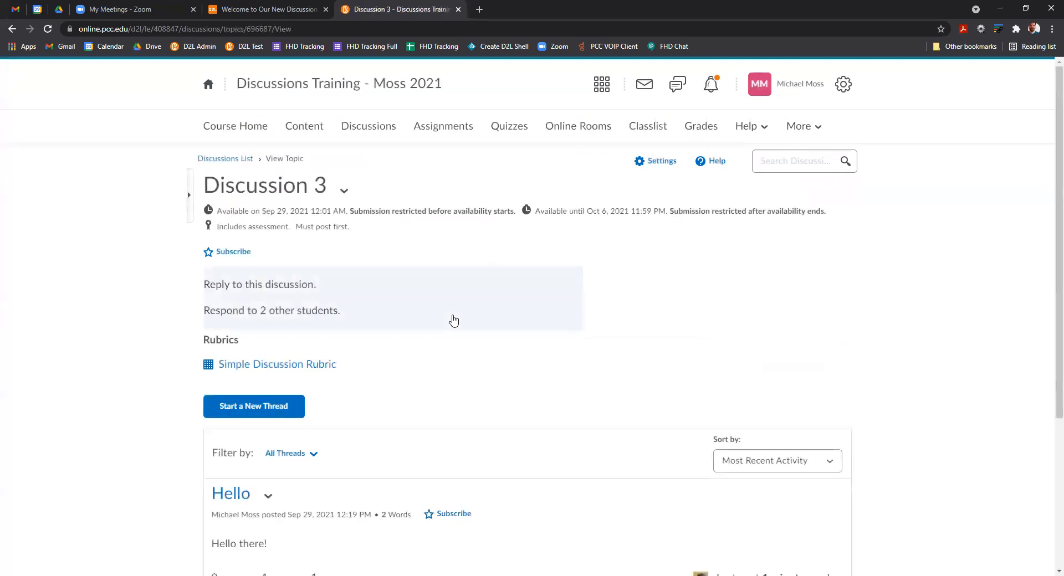
scroll(454, 319, "down", 4)
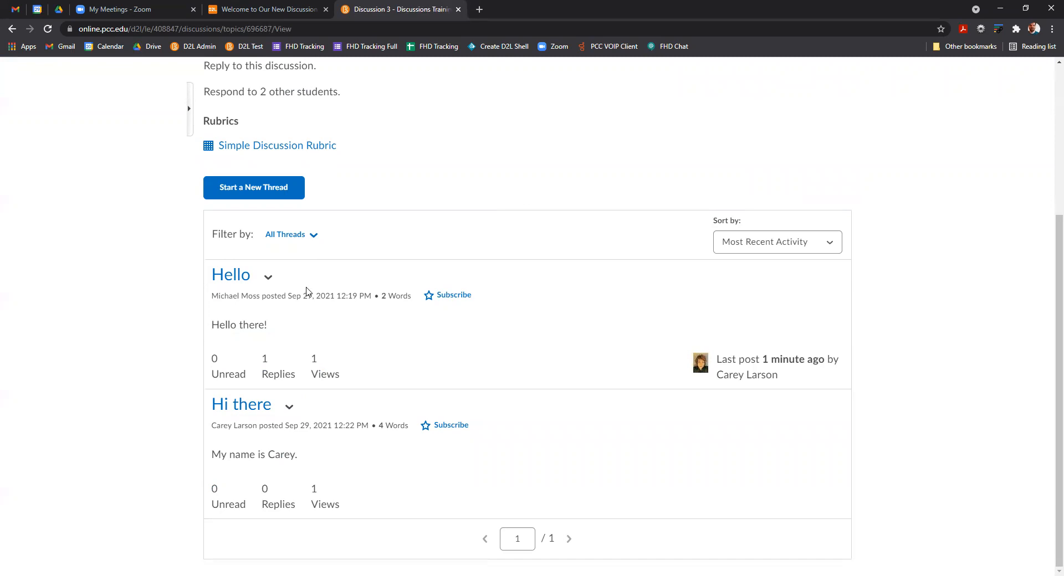
left_click(244, 277)
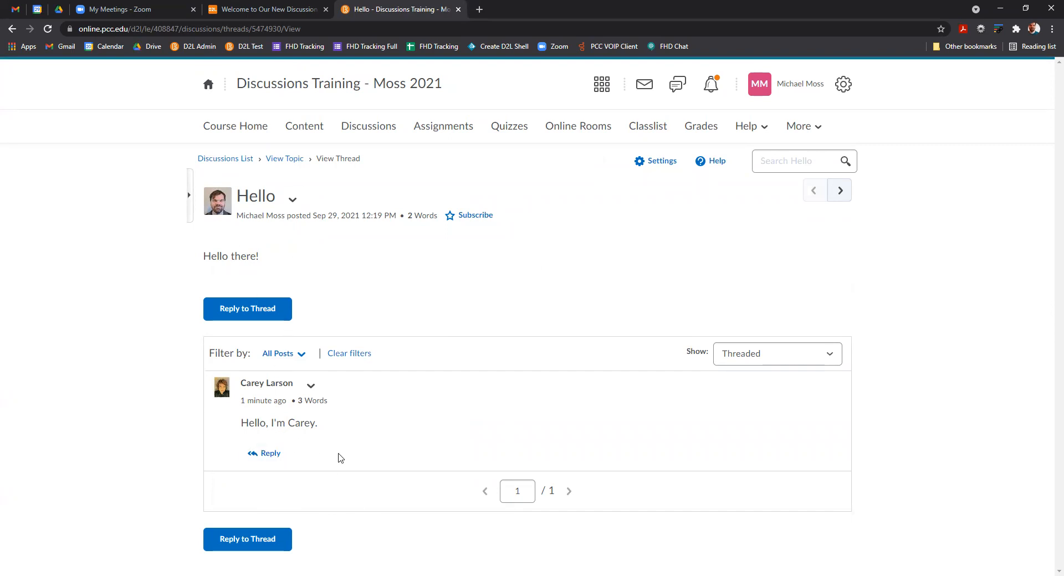
left_click(289, 160)
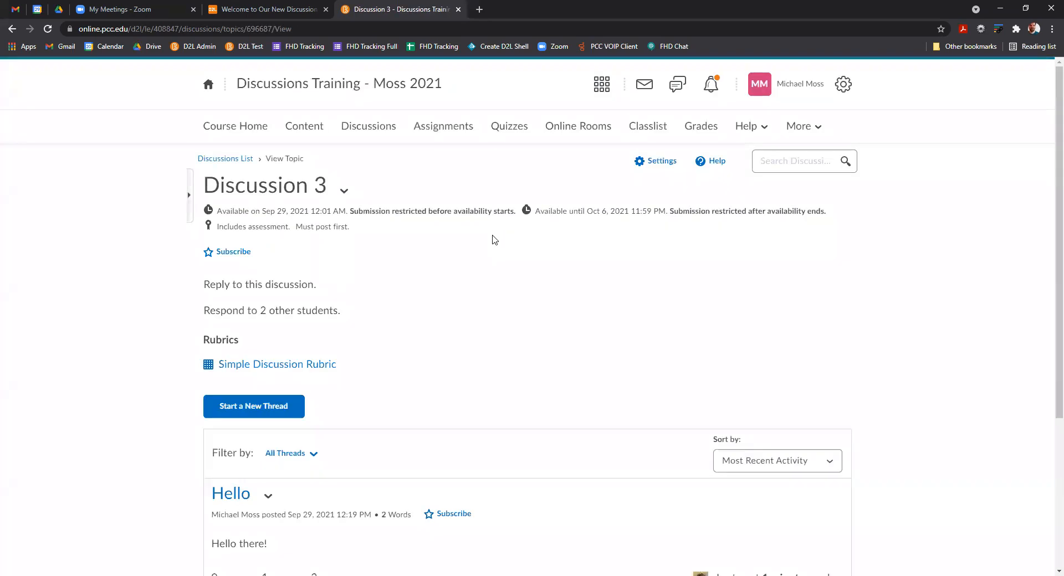
Assess the Discussion 3 topic by opening the second listed user's topic score, leaving the new evaluation experience on.
left_click(344, 193)
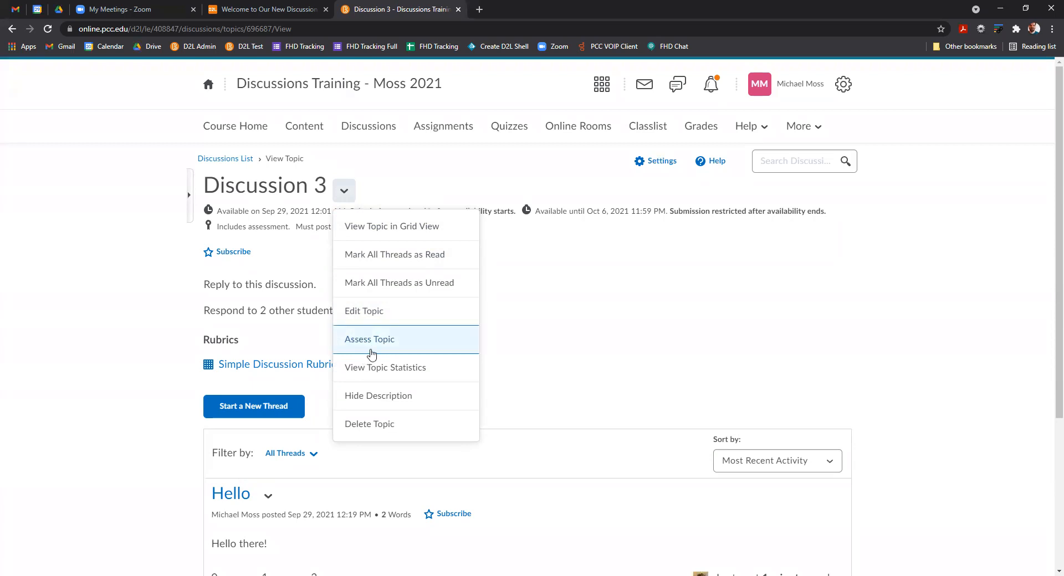
left_click(388, 348)
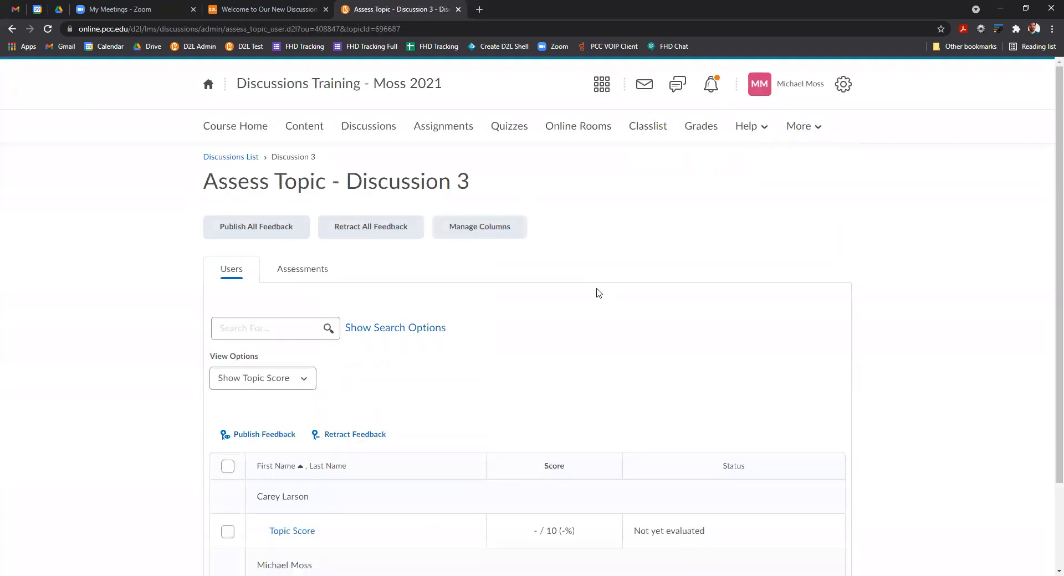
scroll(598, 292, "down", 2)
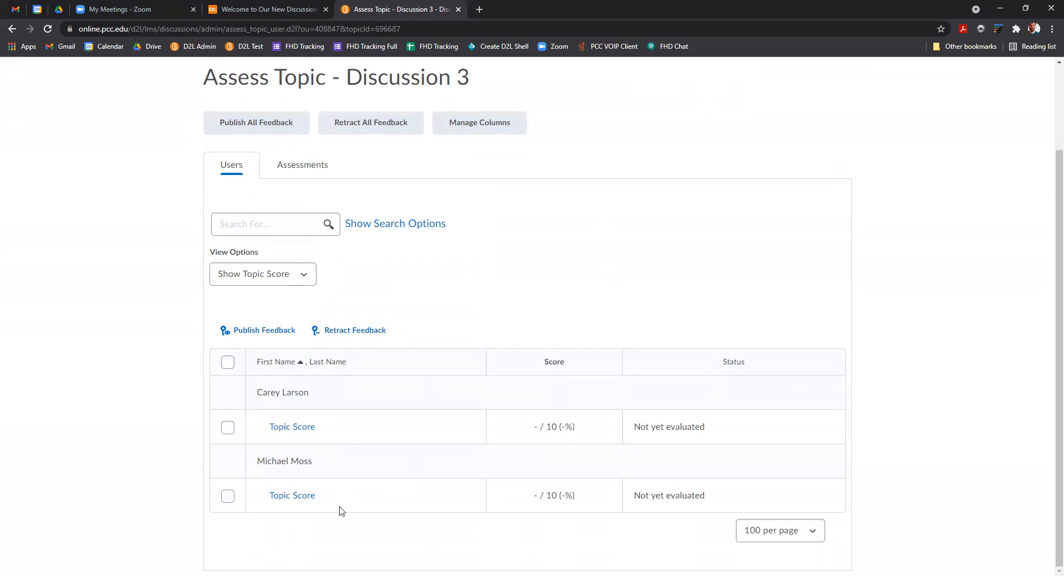
left_click(294, 500)
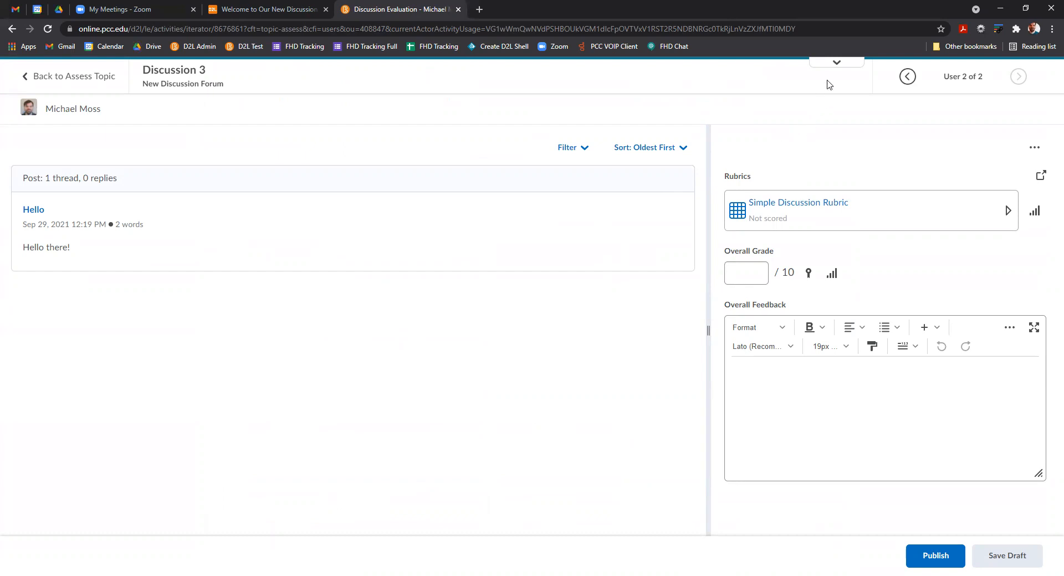
left_click(837, 64)
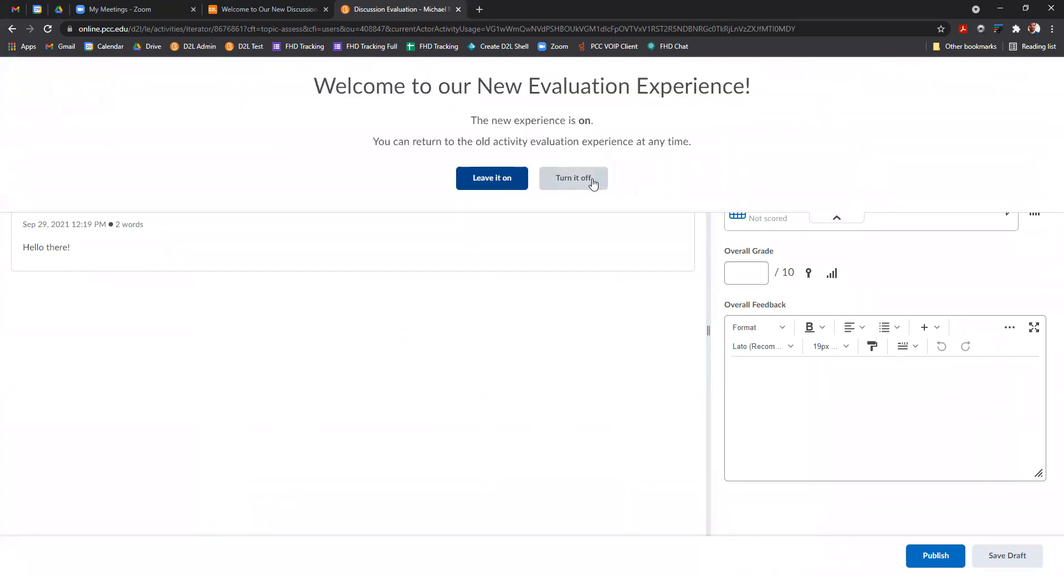
left_click(483, 186)
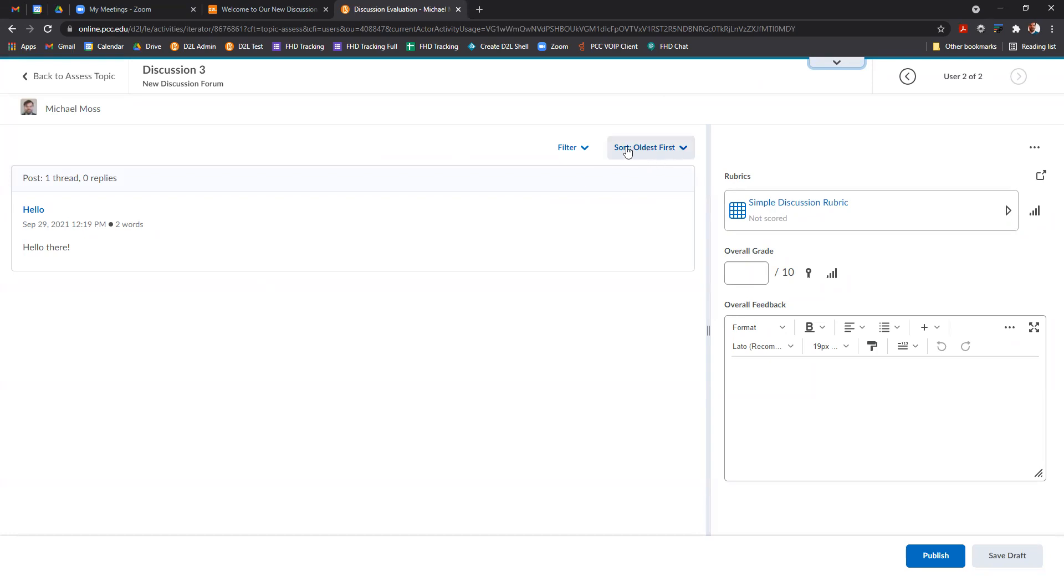
Try filtering the user's posts by replies and by threads, and remove both filters again.
left_click(581, 151)
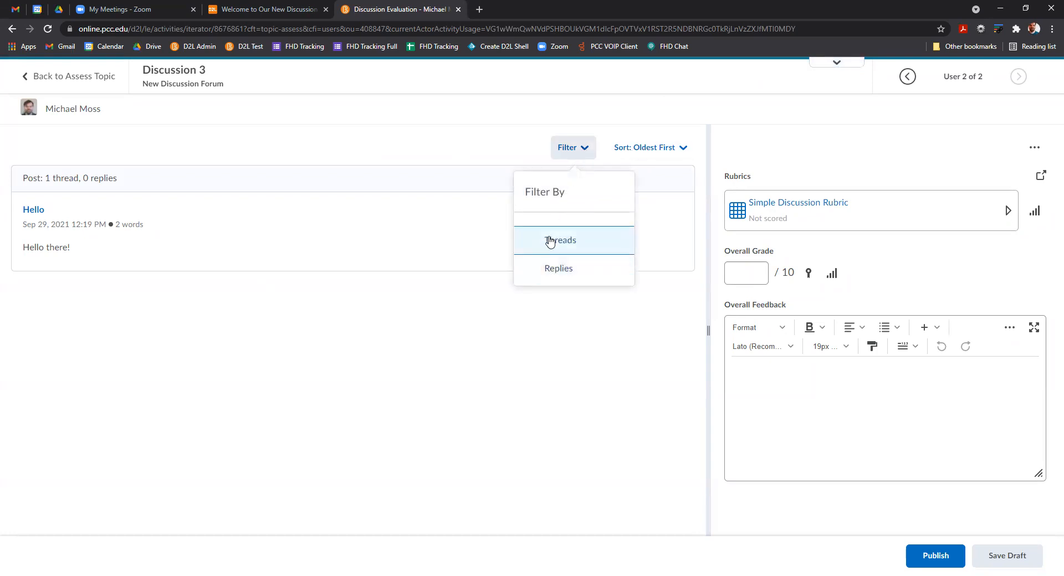
left_click(566, 267)
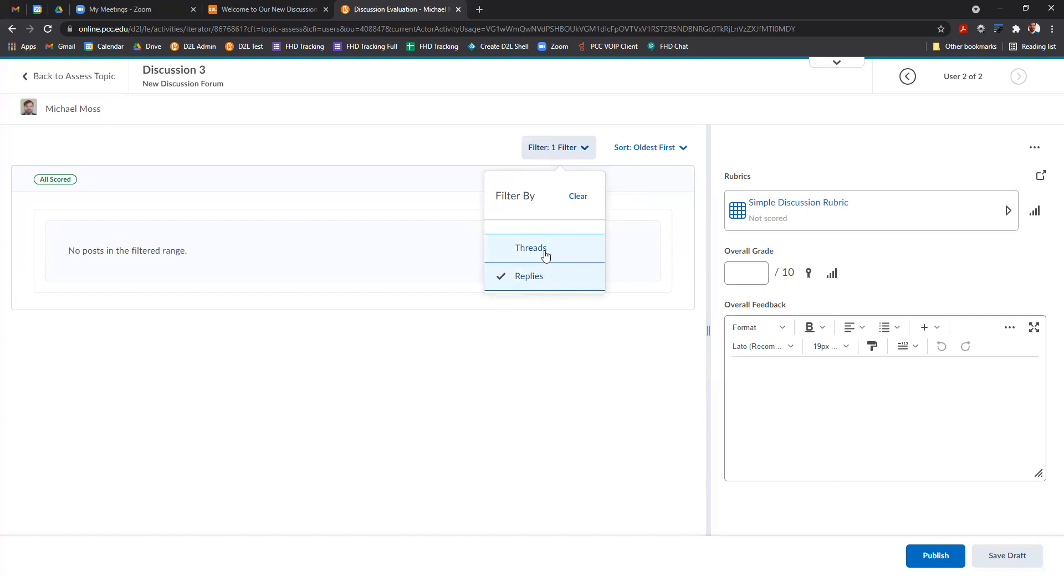
left_click(545, 255)
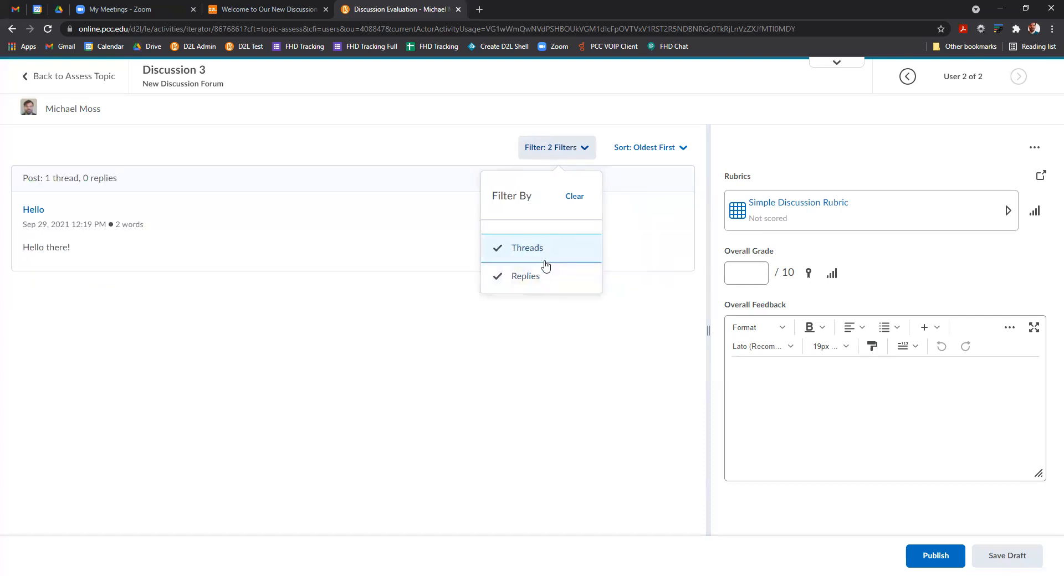
left_click(524, 277)
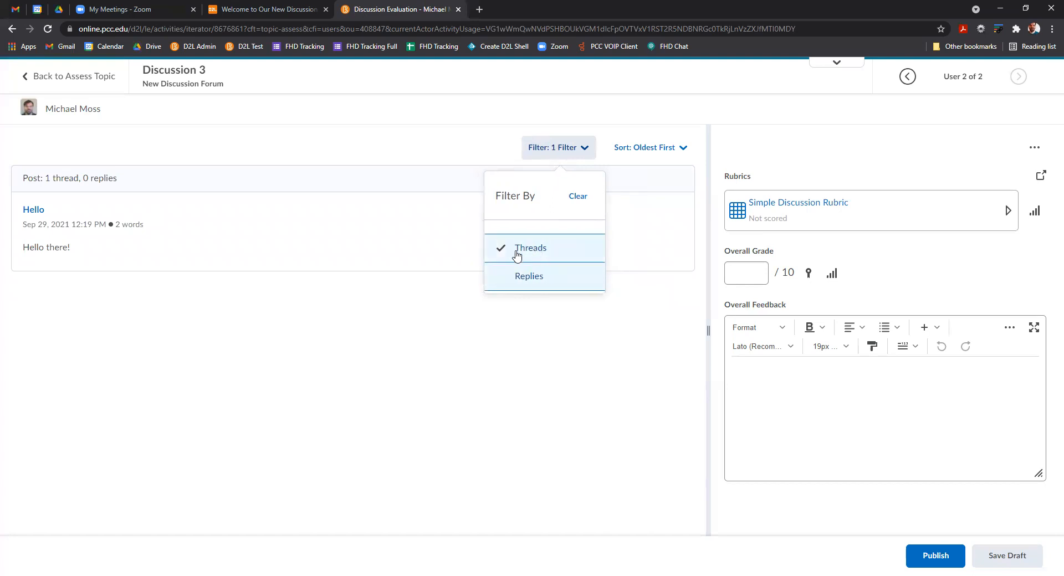
left_click(517, 255)
left_click(353, 315)
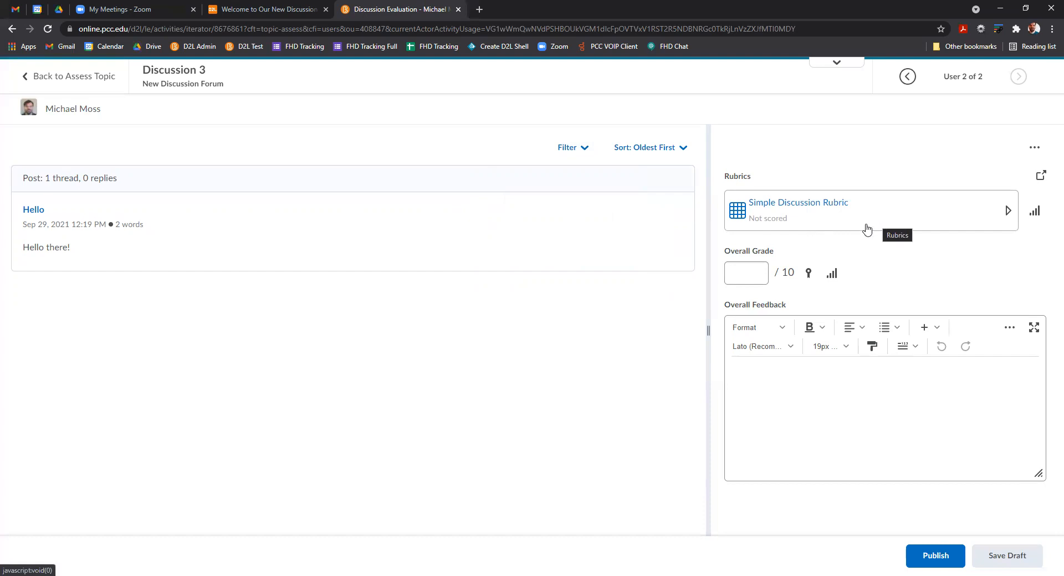
Set the overall grade to 10 and enter "Great job." as the overall feedback.
left_click(743, 281)
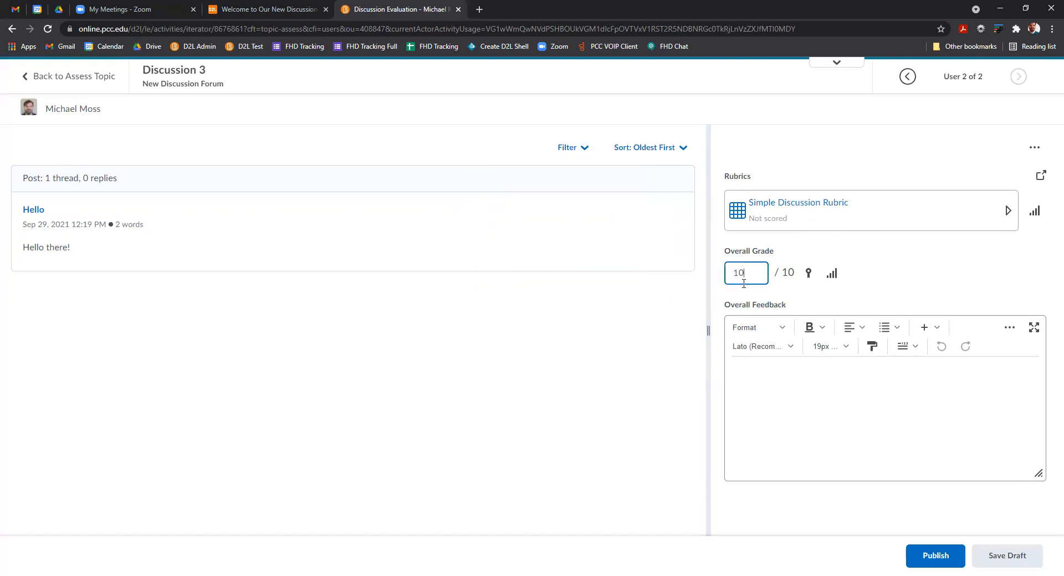
left_click(857, 453)
type("Great job.")
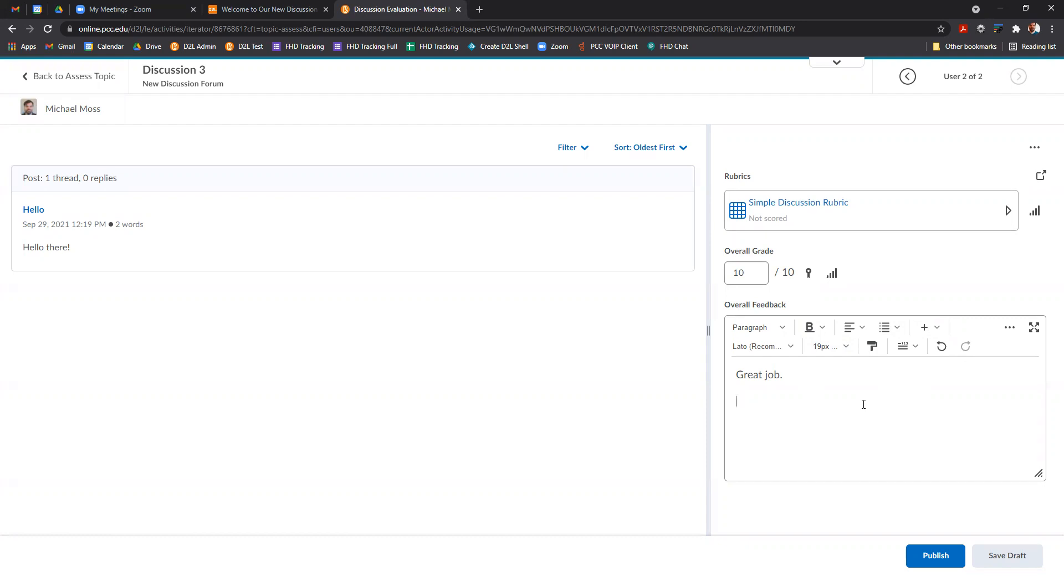
Expand the Simple Discussion Rubric and score its criterion at Level 4, 10 out of 10.
left_click(837, 222)
scroll(925, 336, "down", 2)
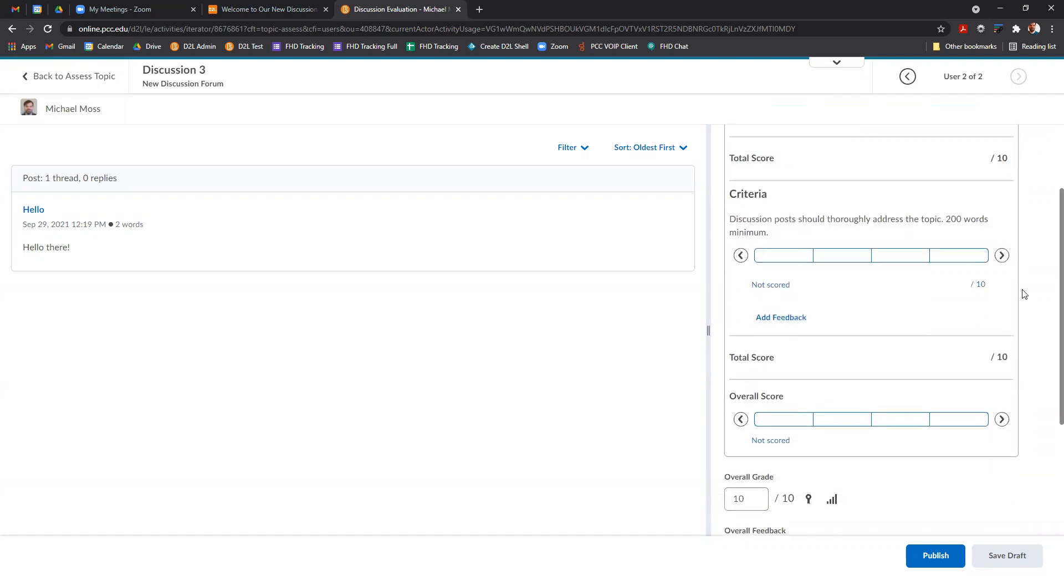
left_click(801, 261)
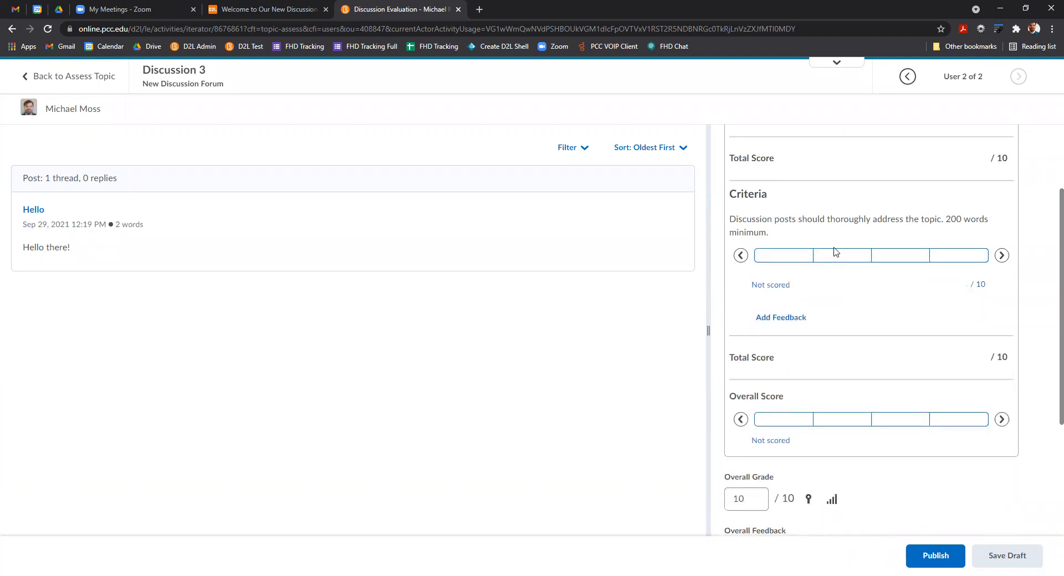
left_click(772, 256)
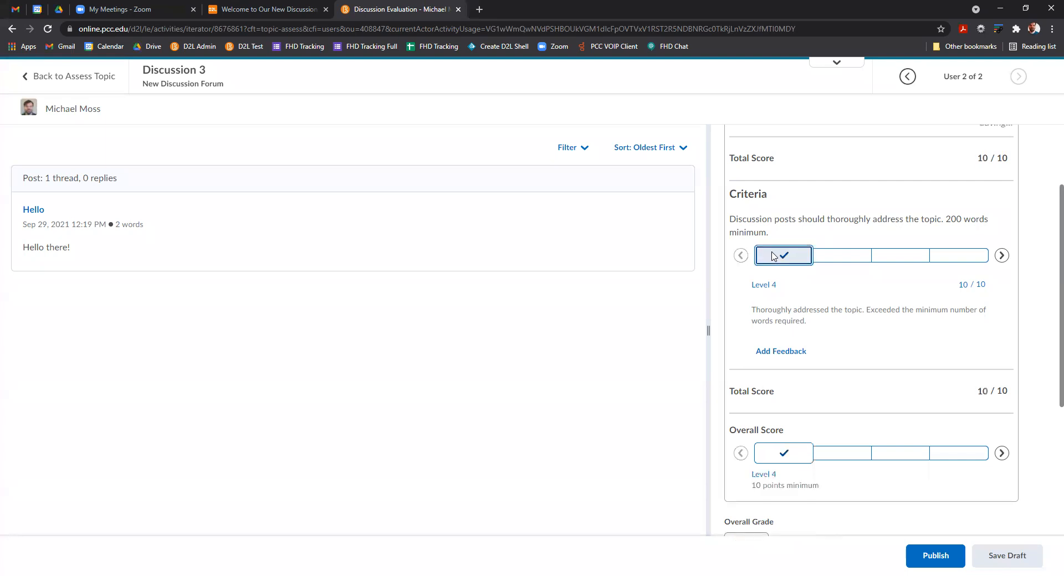
scroll(784, 294, "down", 3)
scroll(859, 298, "up", 1)
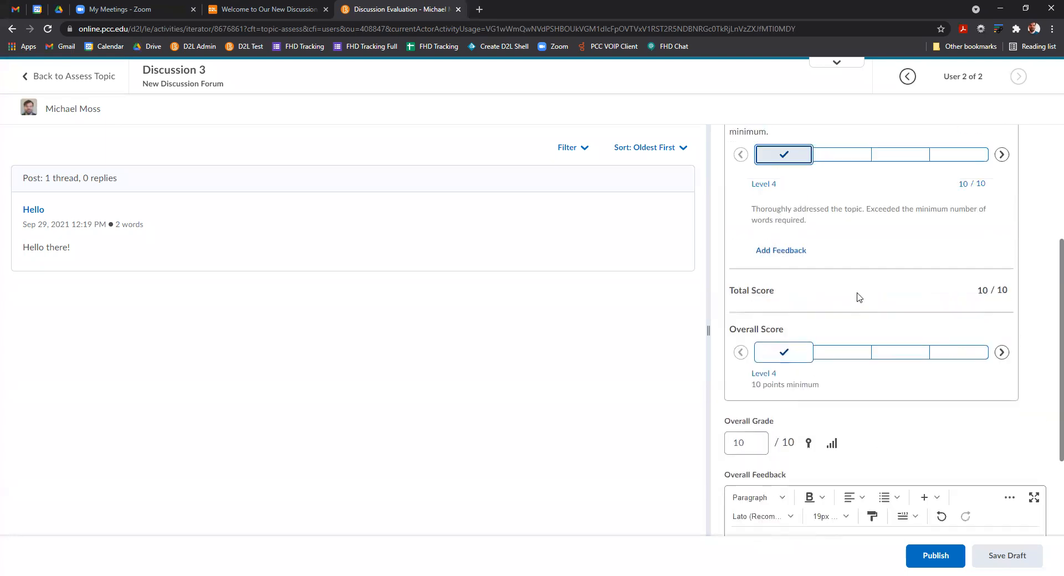
scroll(858, 298, "up", 1)
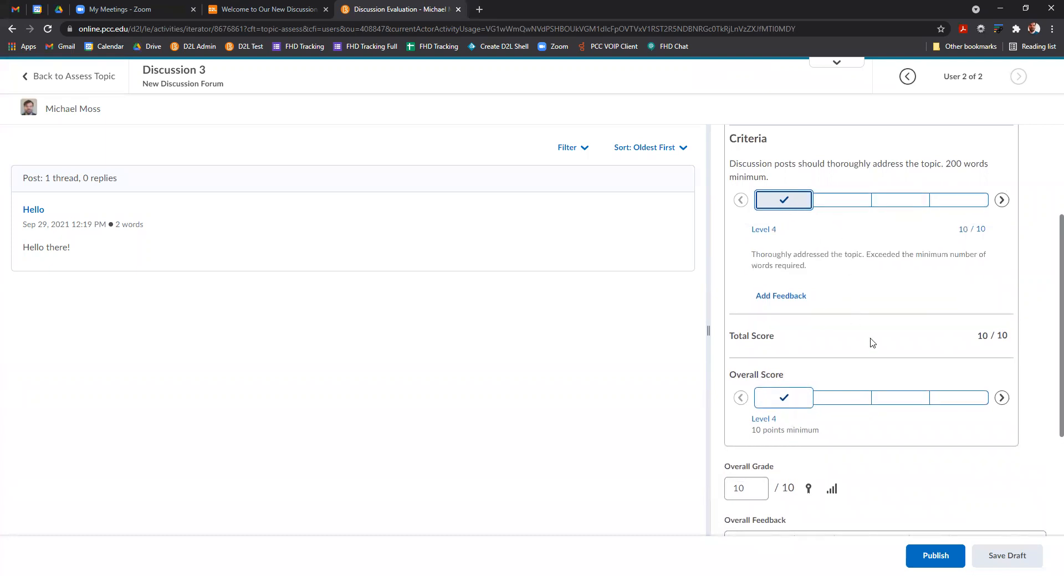
Override the overall grade with 9 and compare it with the rubric scores.
scroll(870, 343, "down", 4)
double_click(758, 304)
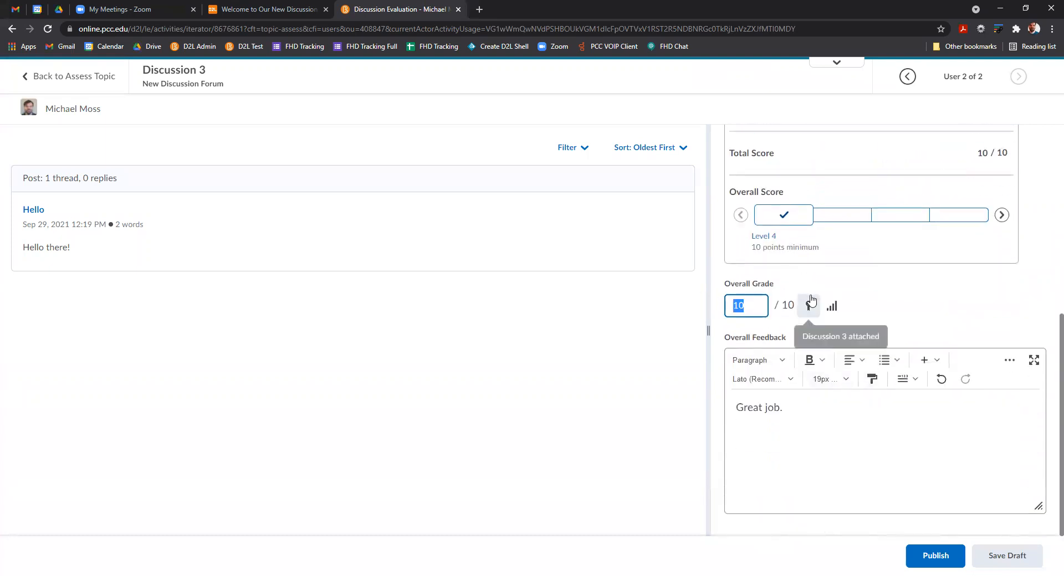
type("9")
left_click(890, 303)
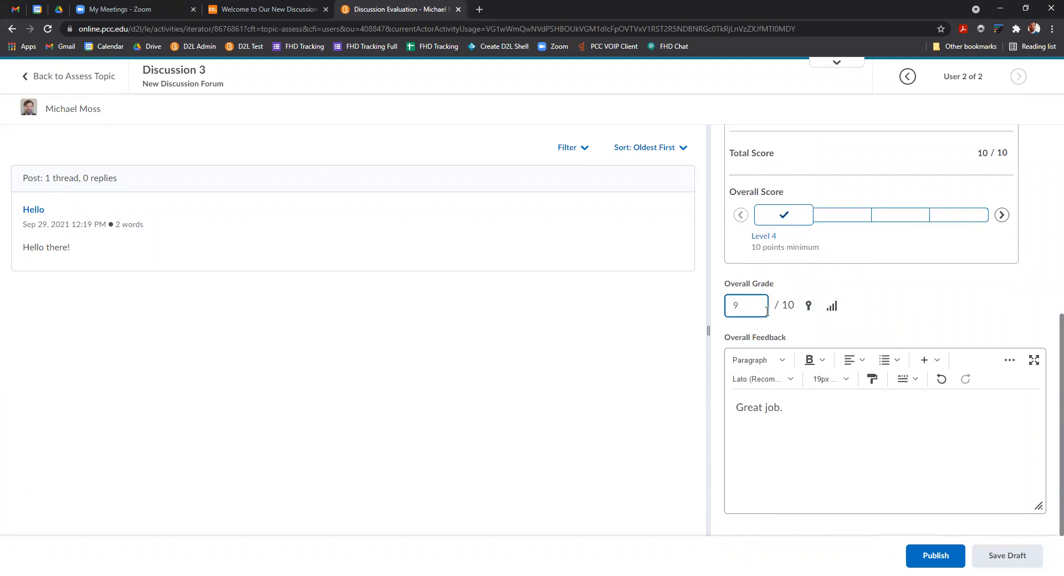
scroll(855, 350, "up", 3)
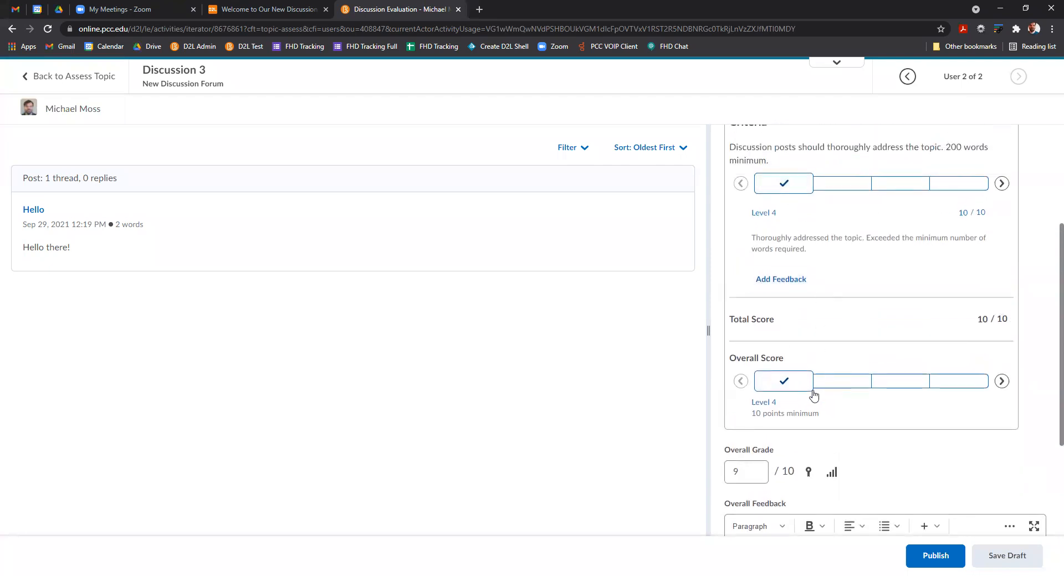
scroll(808, 415, "up", 2)
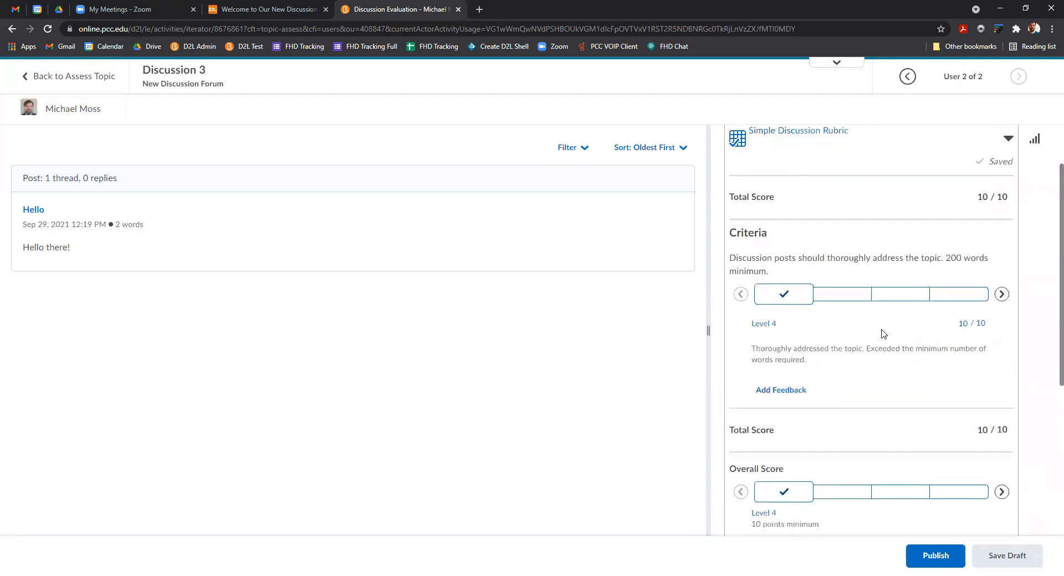
Add the line "-1 not enough words in the post" below the existing overall feedback.
scroll(865, 421, "down", 5)
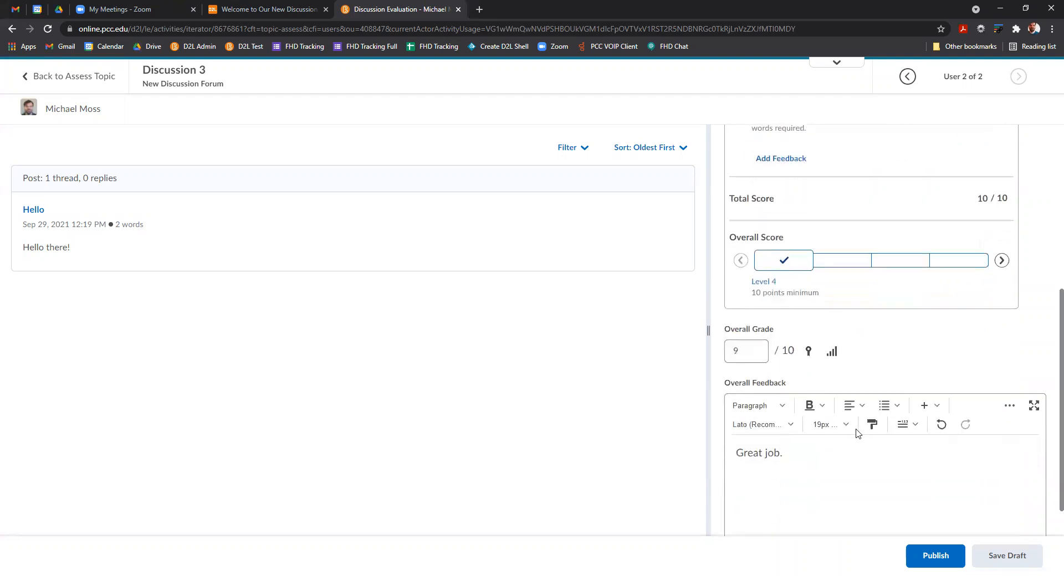
left_click(743, 308)
key("Return")
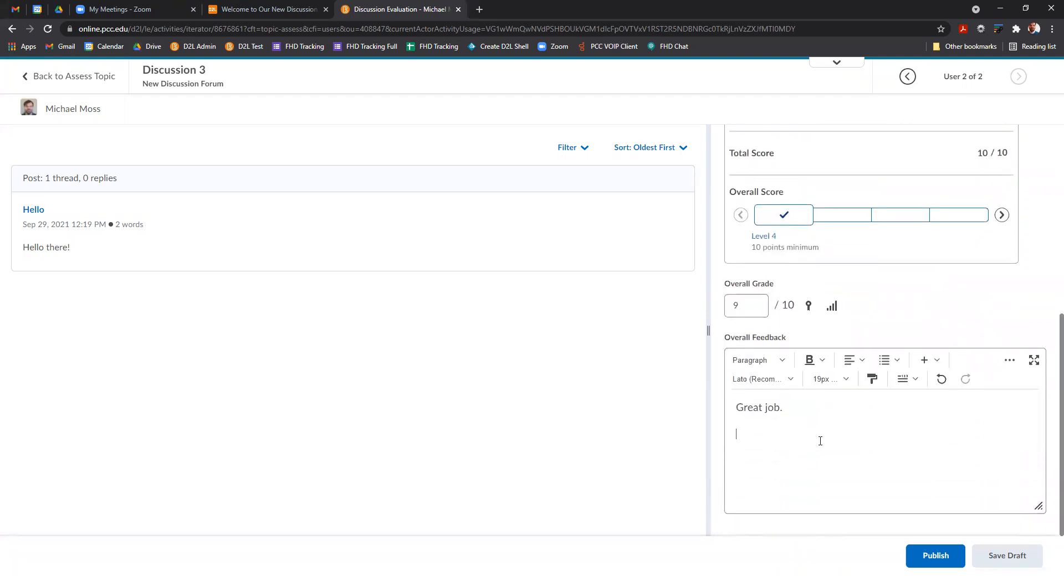
type("-1 not enough words in the post")
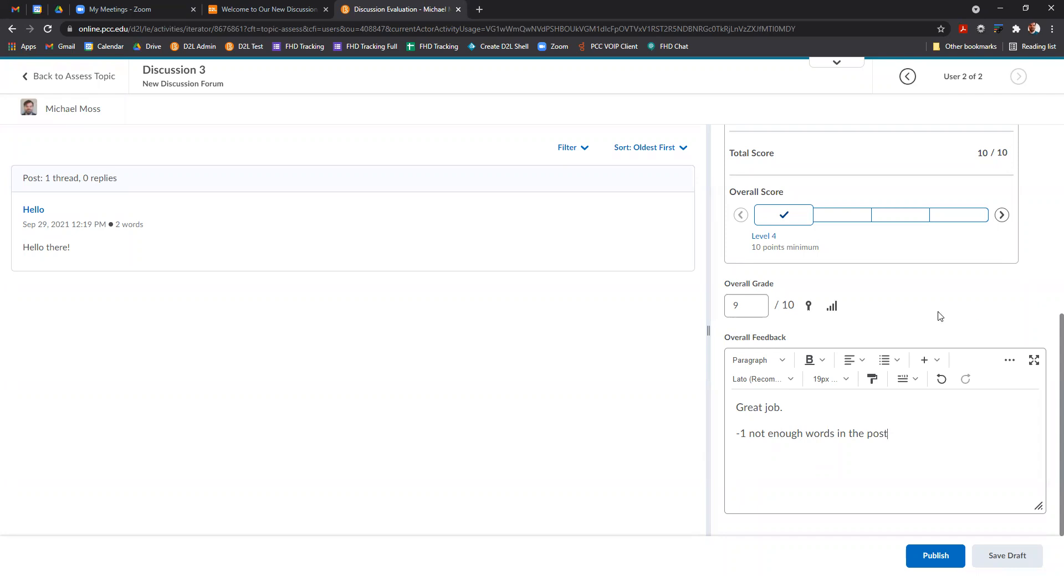
scroll(939, 316, "up", 1)
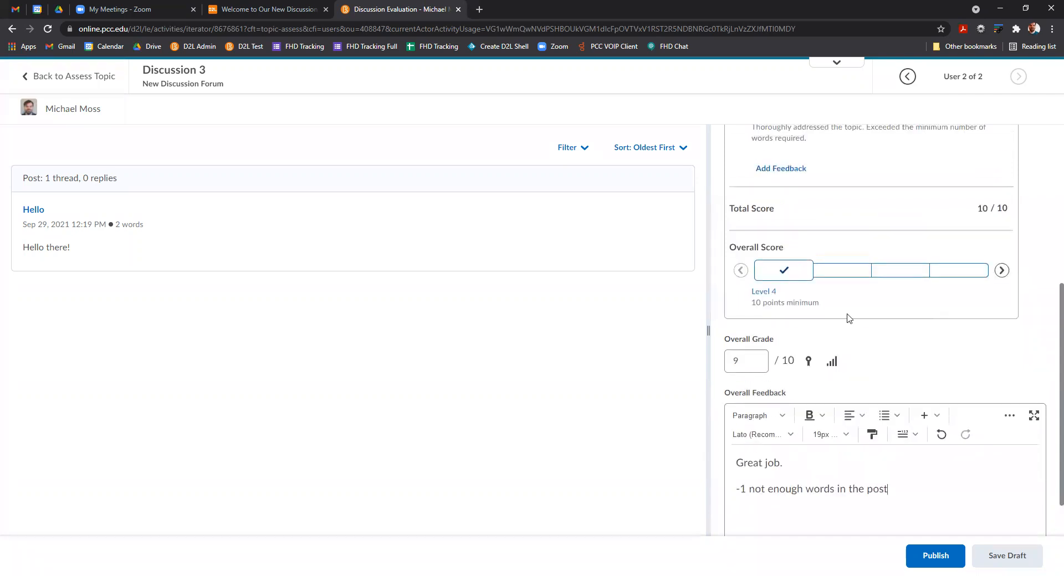
scroll(777, 166, "up", 1)
left_click(742, 410)
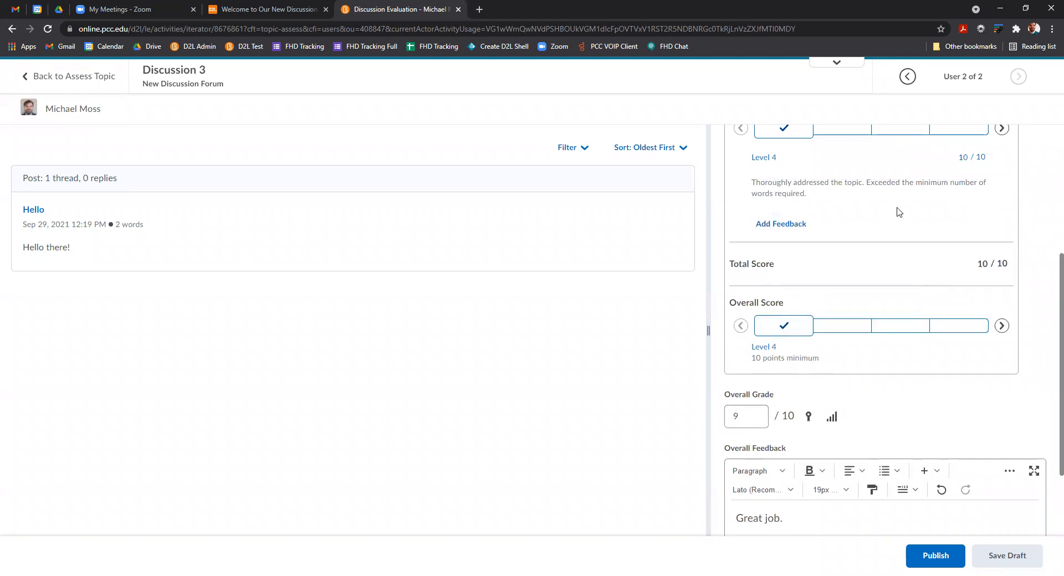
scroll(853, 205, "up", 1)
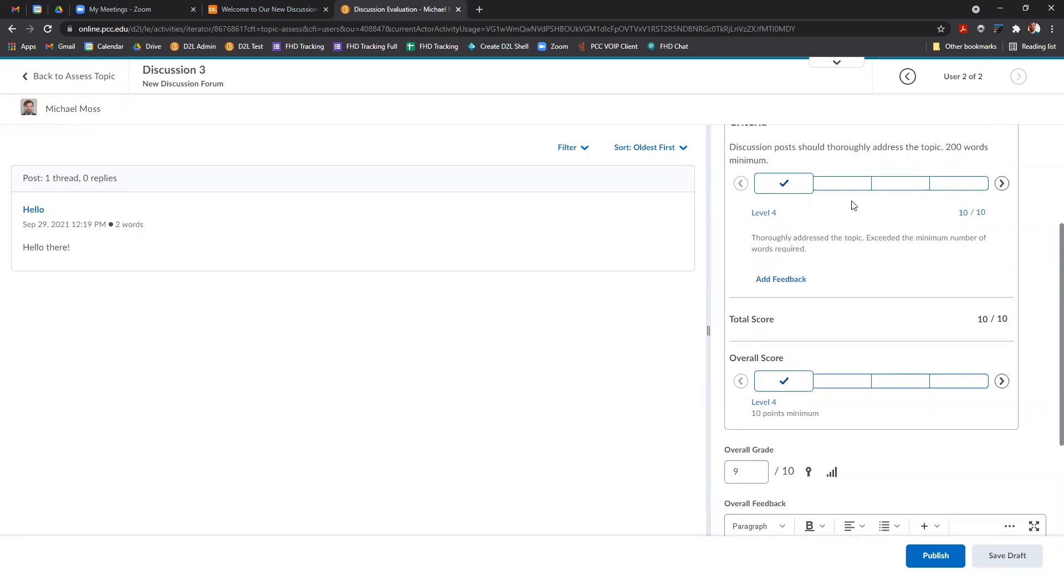
scroll(853, 205, "down", 3)
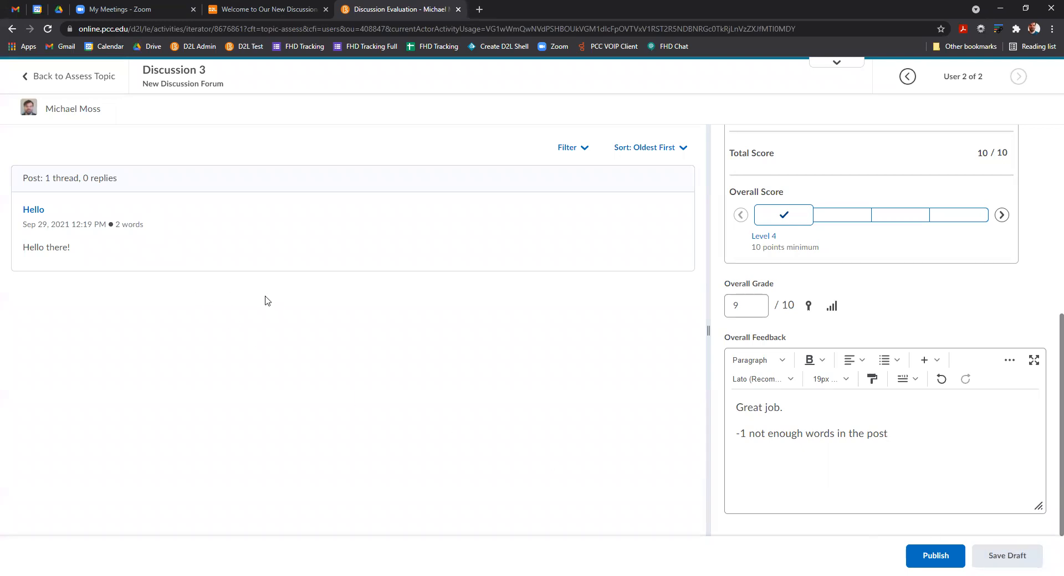
View the full Hello thread, then publish this user's evaluation and go to the previous user's evaluation.
left_click(32, 211)
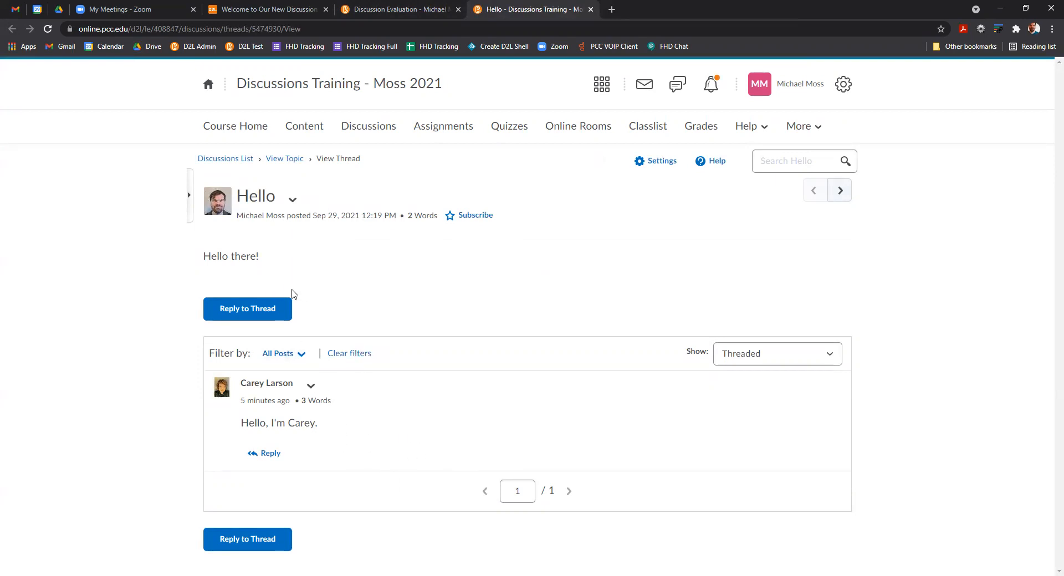
left_click(591, 10)
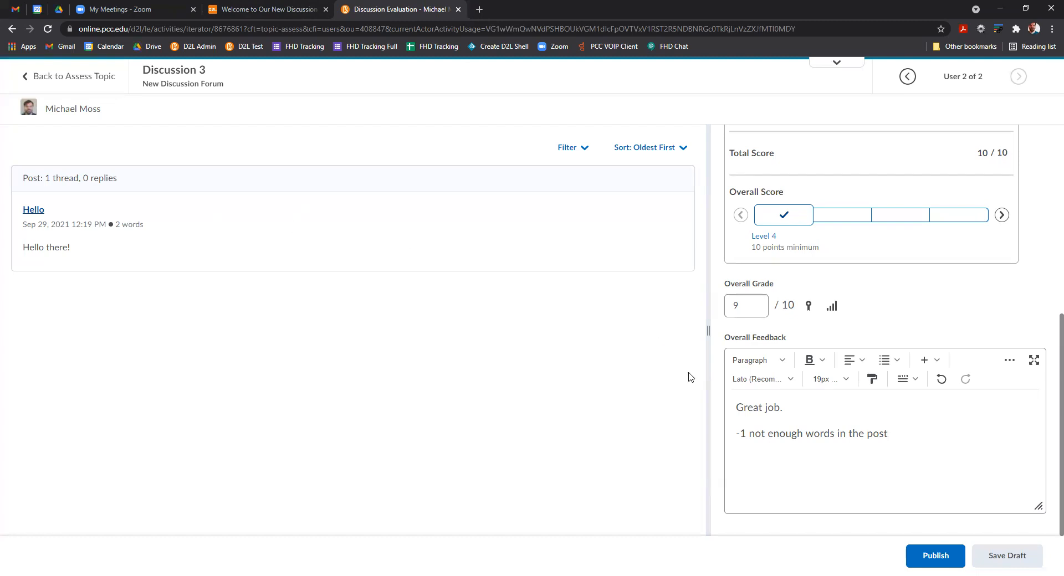
left_click(935, 556)
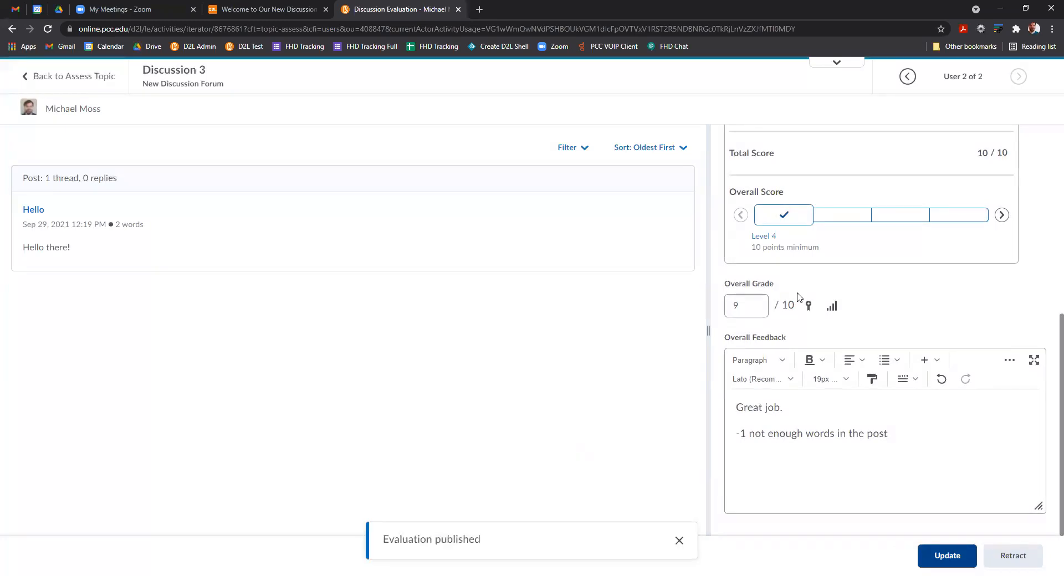
left_click(905, 77)
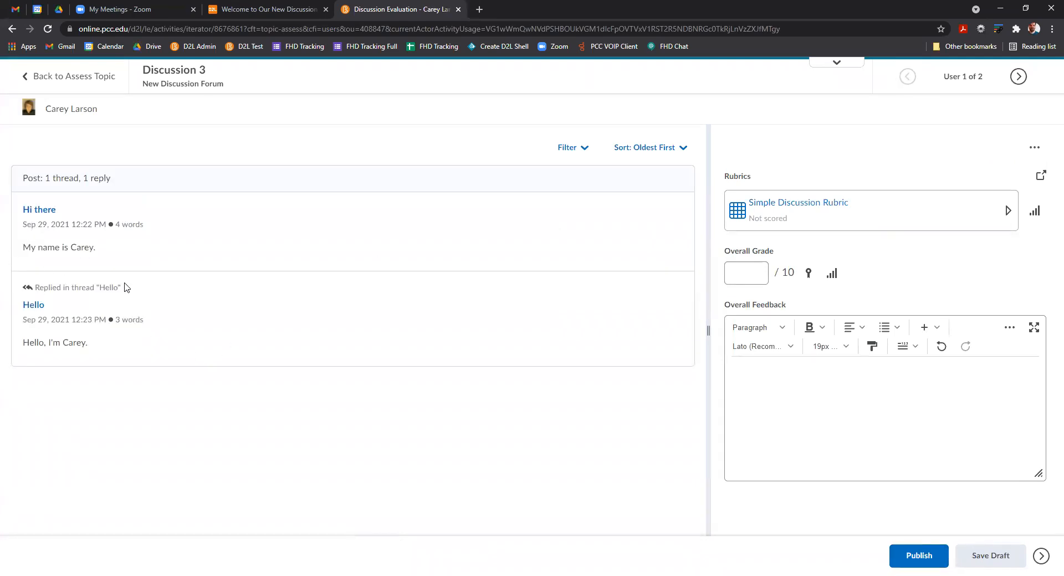
Filter the first user's posts by replies and by threads, and remove the filters again.
left_click(569, 148)
left_click(551, 268)
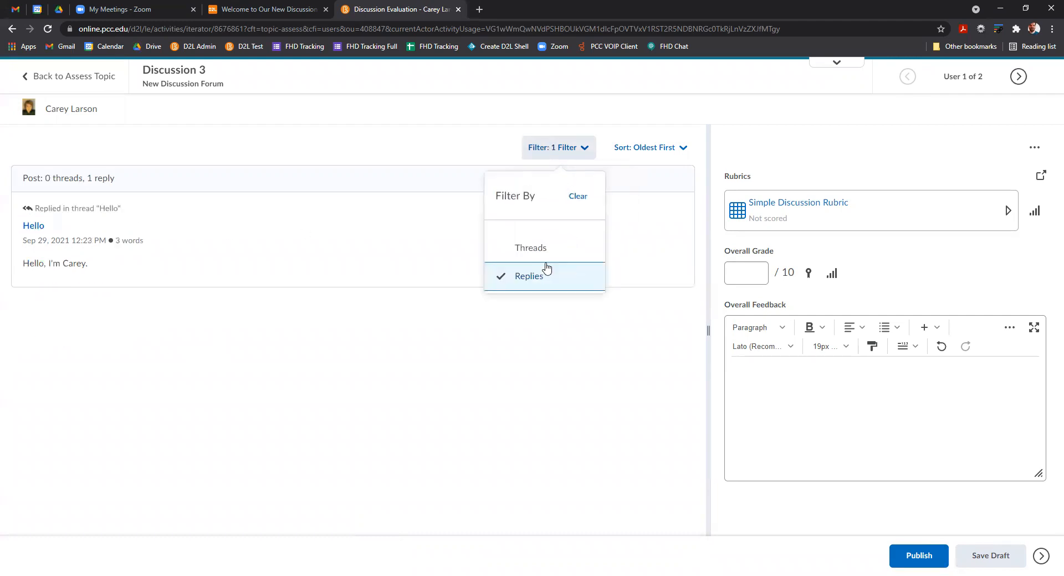
left_click(542, 248)
left_click(538, 277)
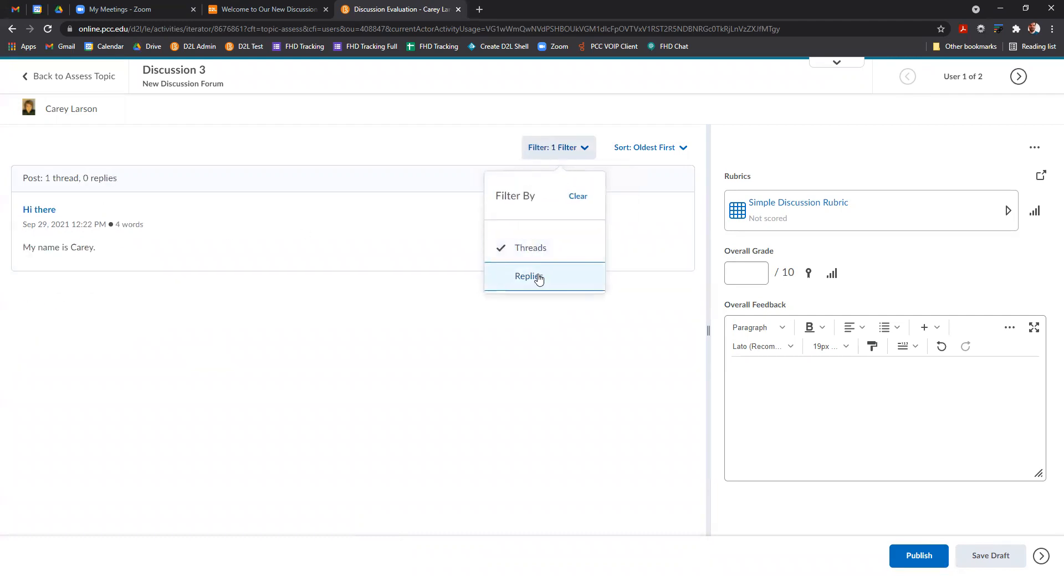
left_click(537, 248)
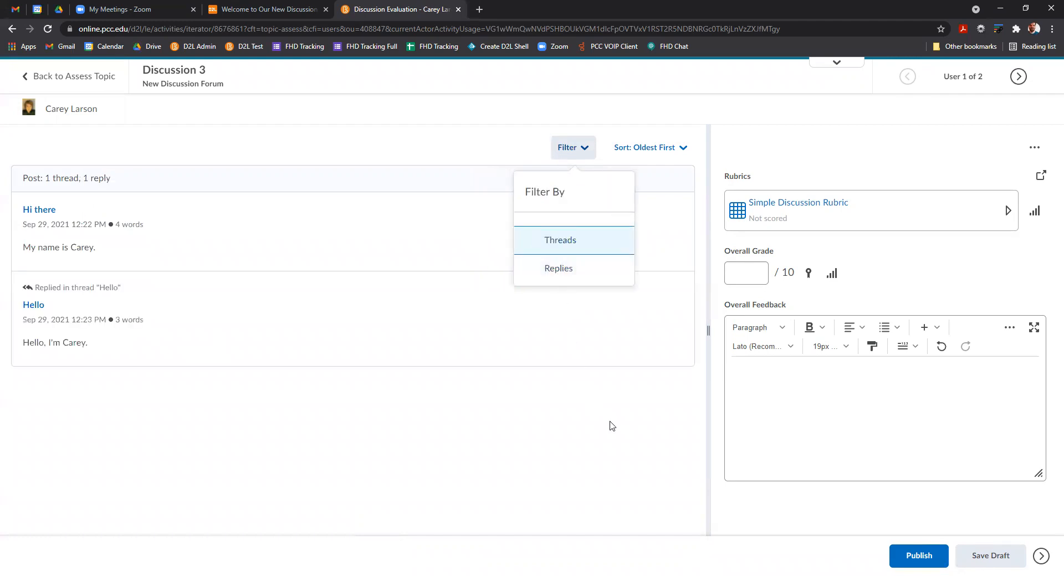
left_click(637, 425)
Score the first user's Simple Discussion Rubric criterion at Level 3.
left_click(758, 273)
left_click(789, 223)
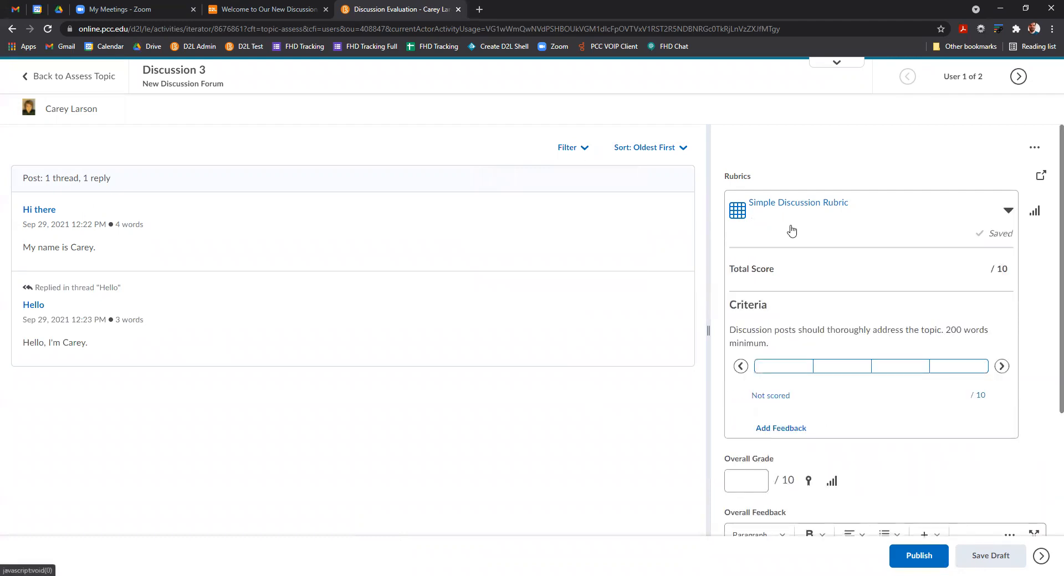
left_click(839, 372)
scroll(838, 372, "down", 5)
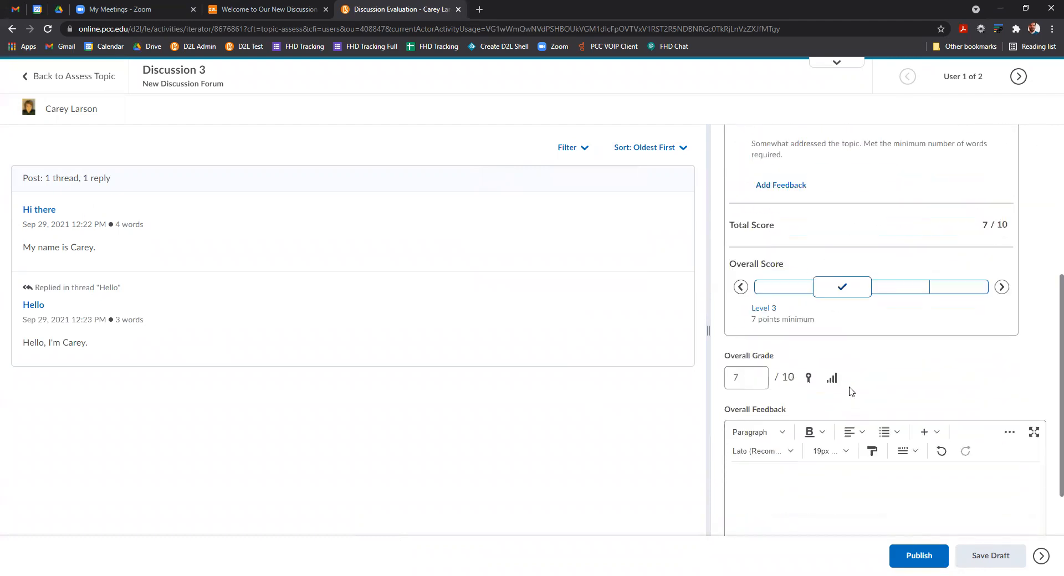
Enter "Good job." as the first user's overall feedback and publish the evaluation.
left_click(779, 477)
type("Good job!")
left_click(917, 555)
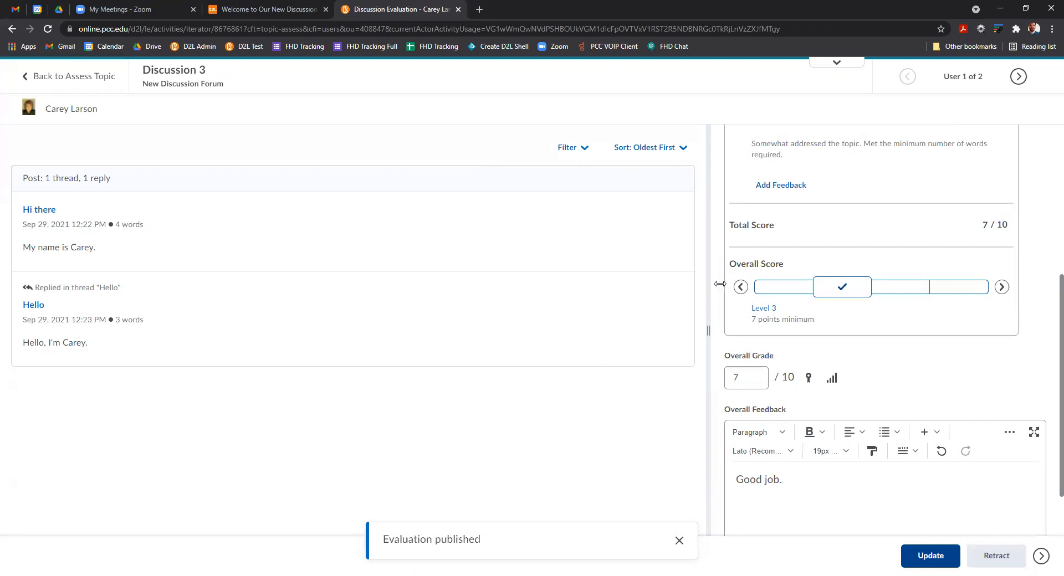
Leave the topic assessment and impersonate the second student in the Classlist, confirming the session switch.
left_click(46, 78)
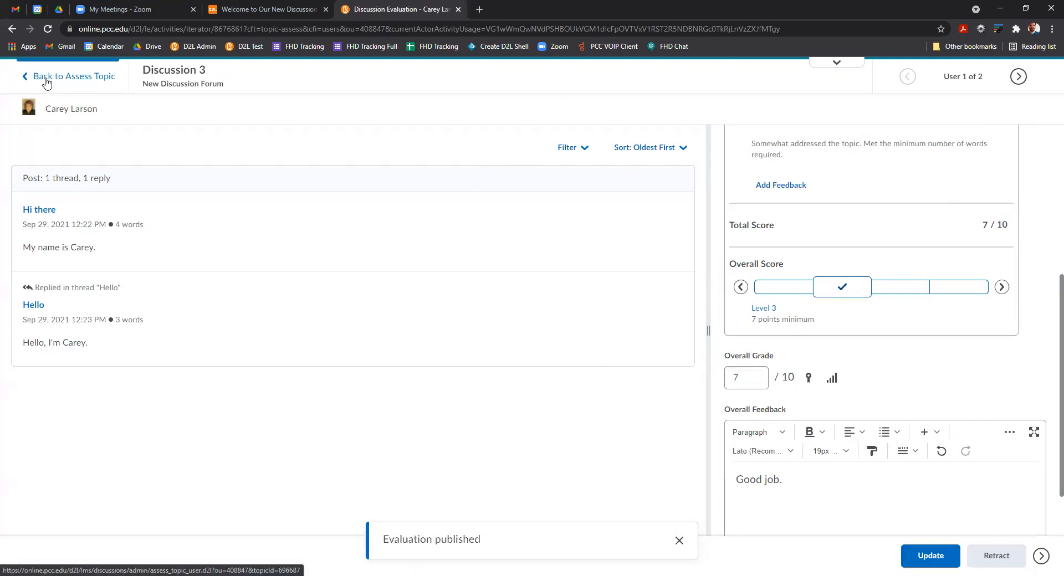
left_click(800, 84)
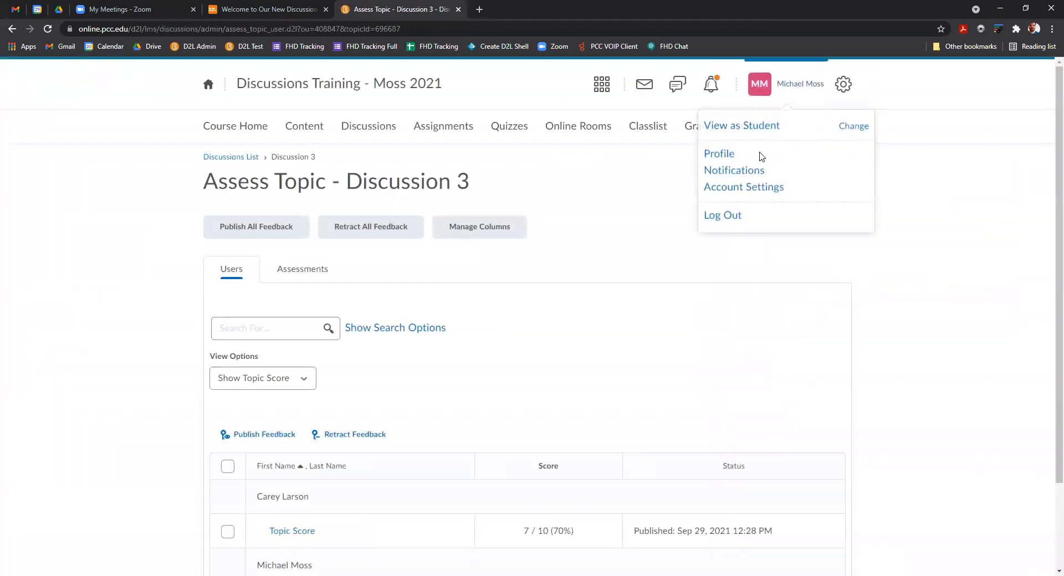
left_click(647, 126)
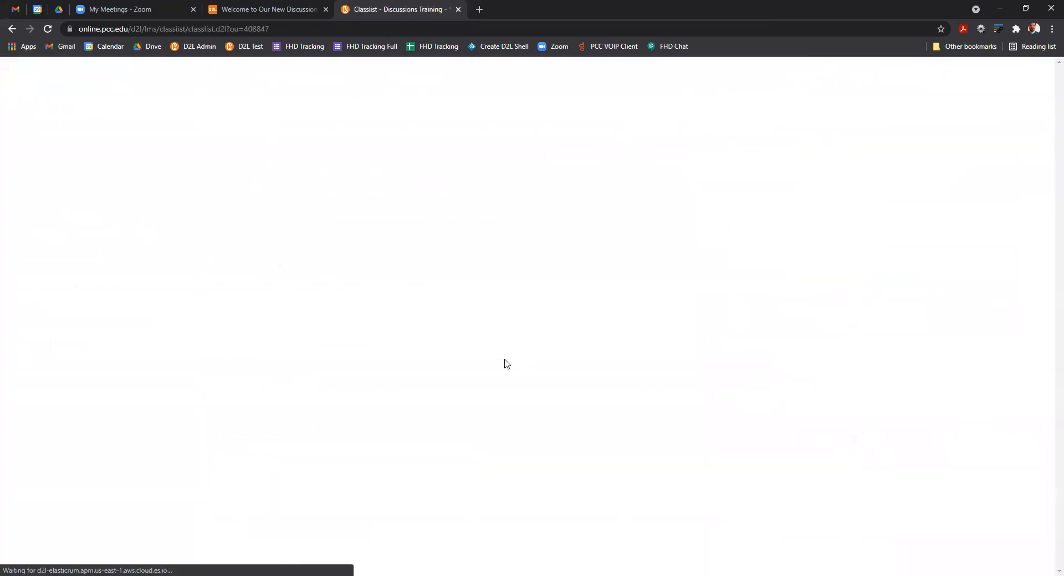
left_click(397, 386)
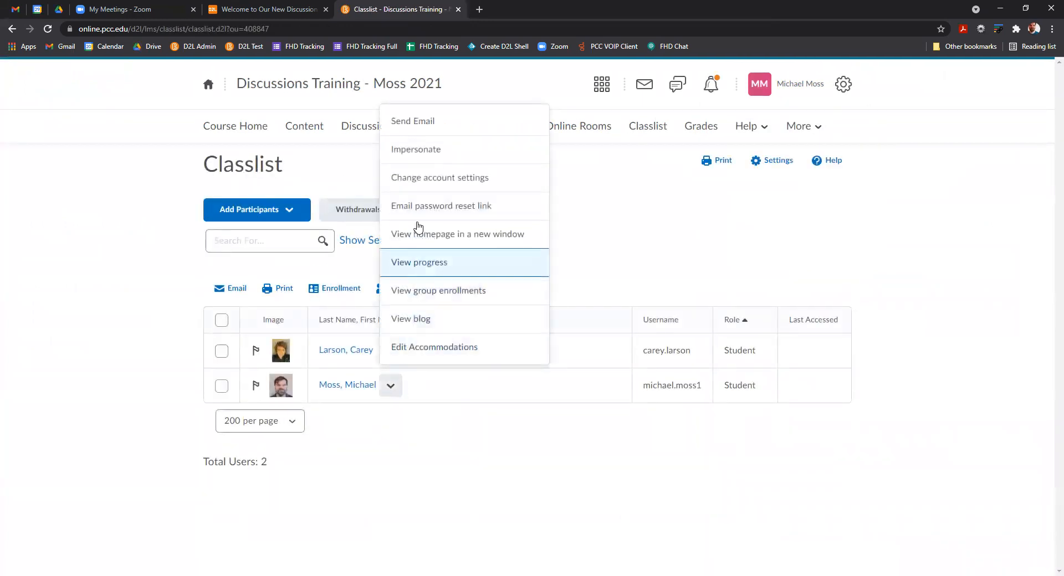
left_click(425, 159)
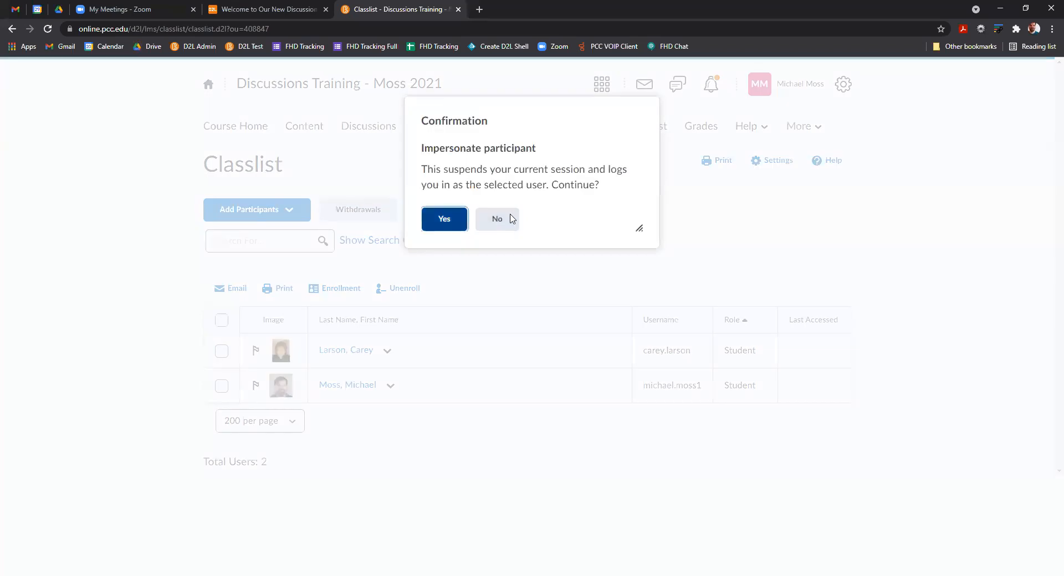
key("Return")
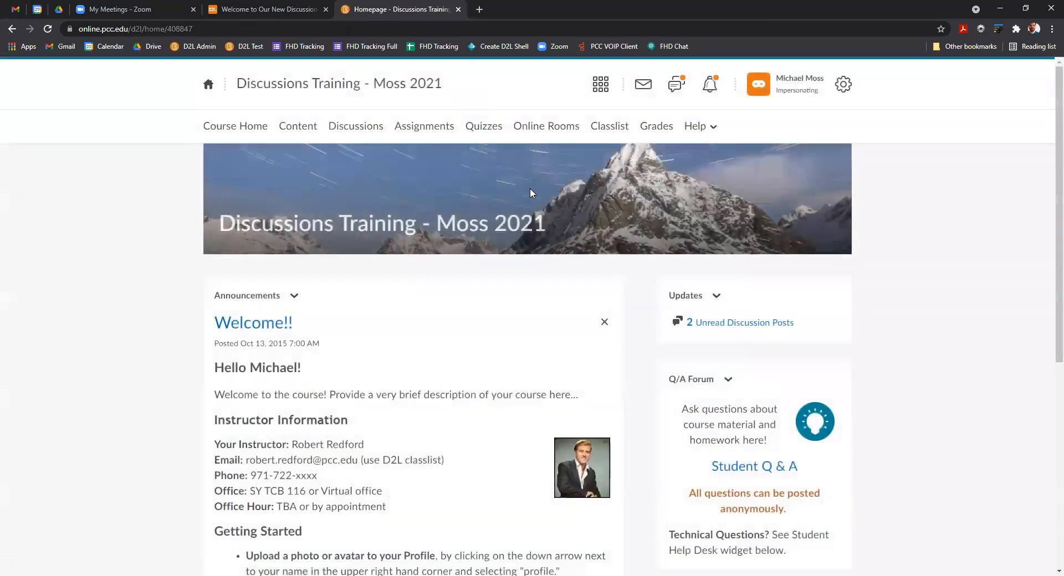
Check the student's Discussion 3 grade and feedback in Grades, and open its graded rubric.
left_click(654, 126)
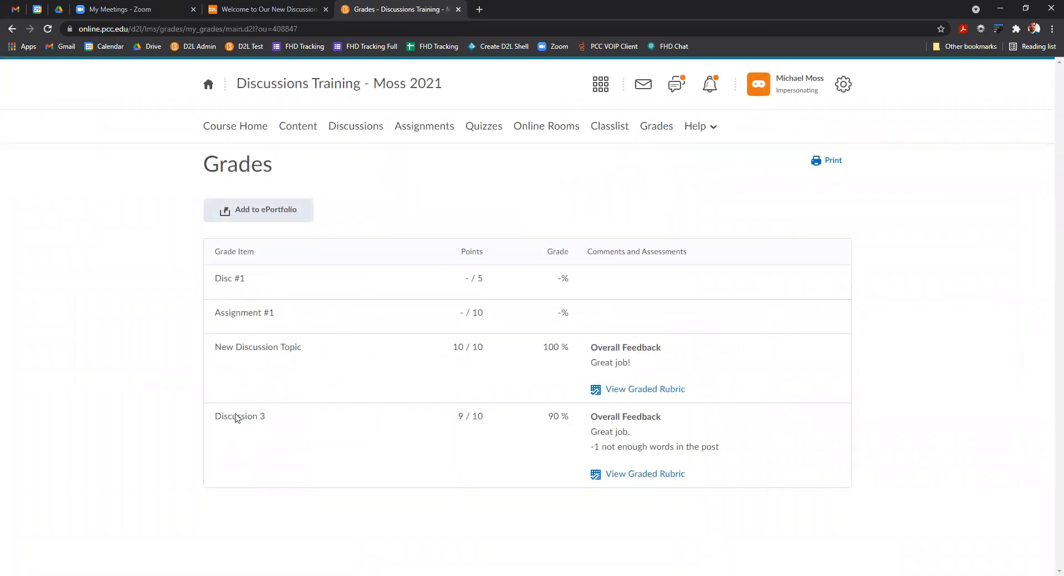
left_click_drag(458, 418, 479, 418)
left_click(486, 416)
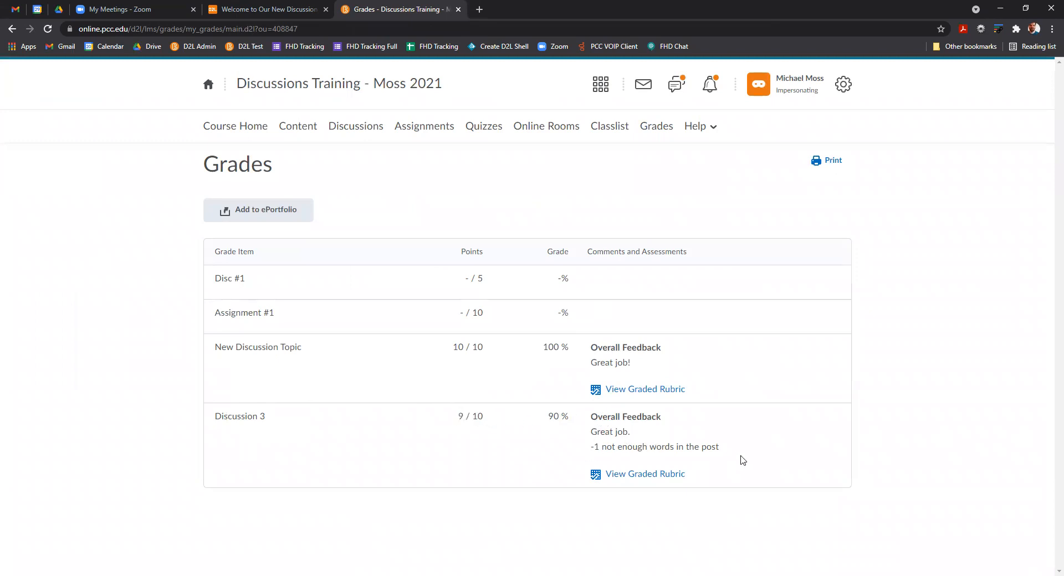
left_click(638, 479)
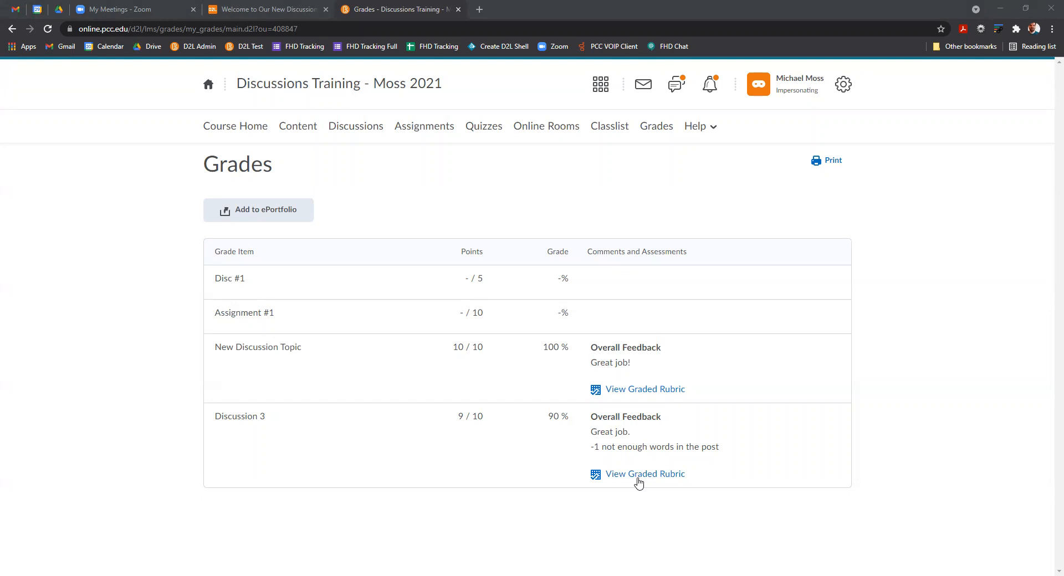
End the student impersonation and return to the course's Discussions list as instructor.
left_click(786, 415)
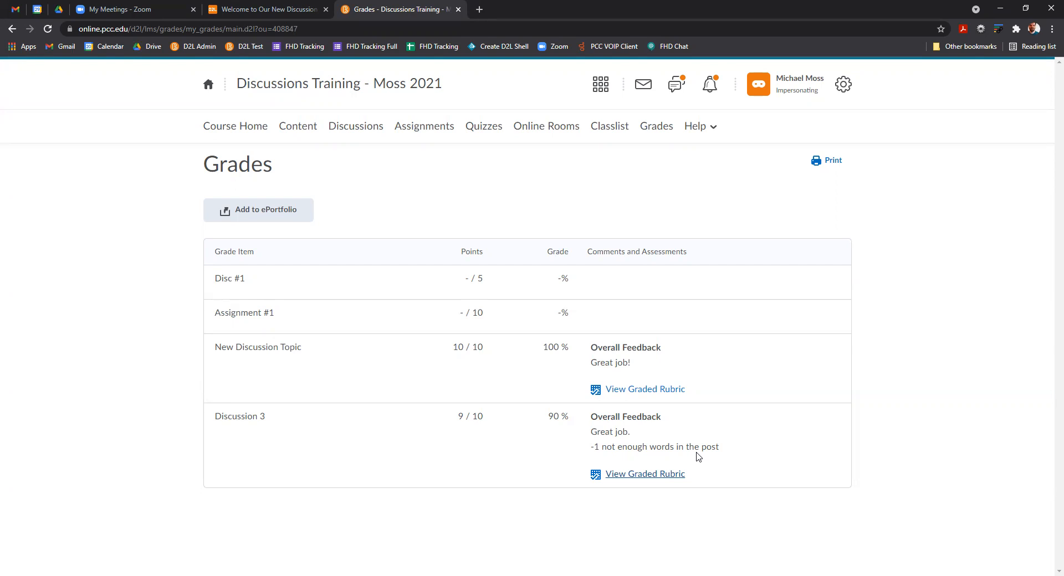
left_click(800, 97)
left_click(860, 128)
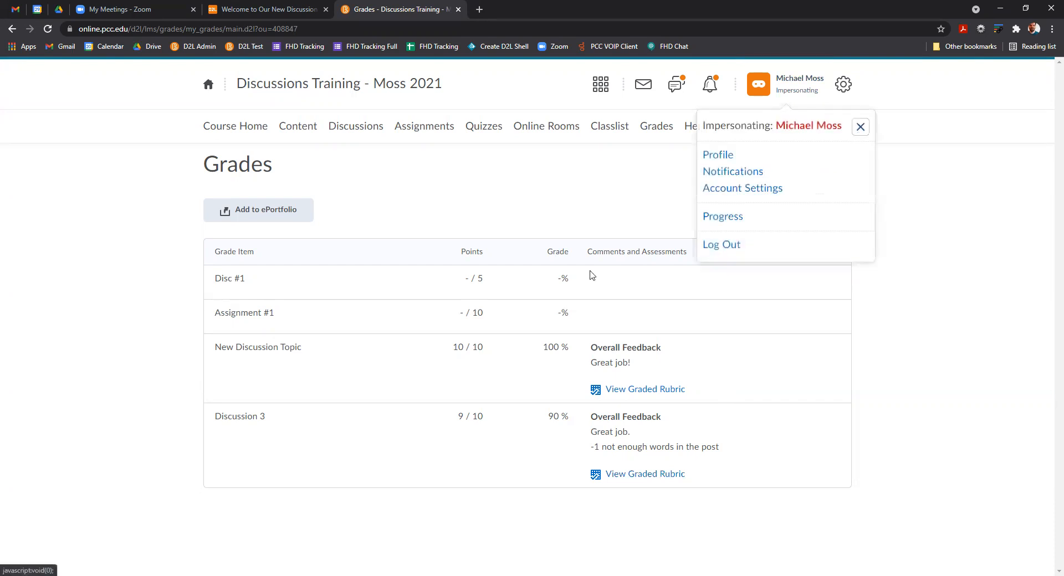
left_click(368, 129)
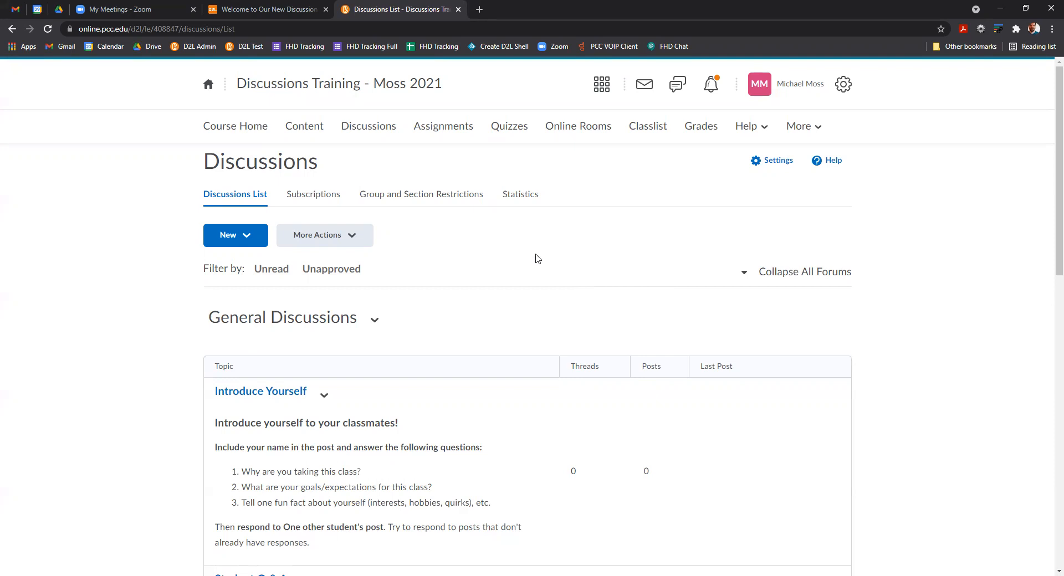
Create a topic titled "Section Discussion" in New Discussion Forum and open its restriction settings.
left_click(246, 236)
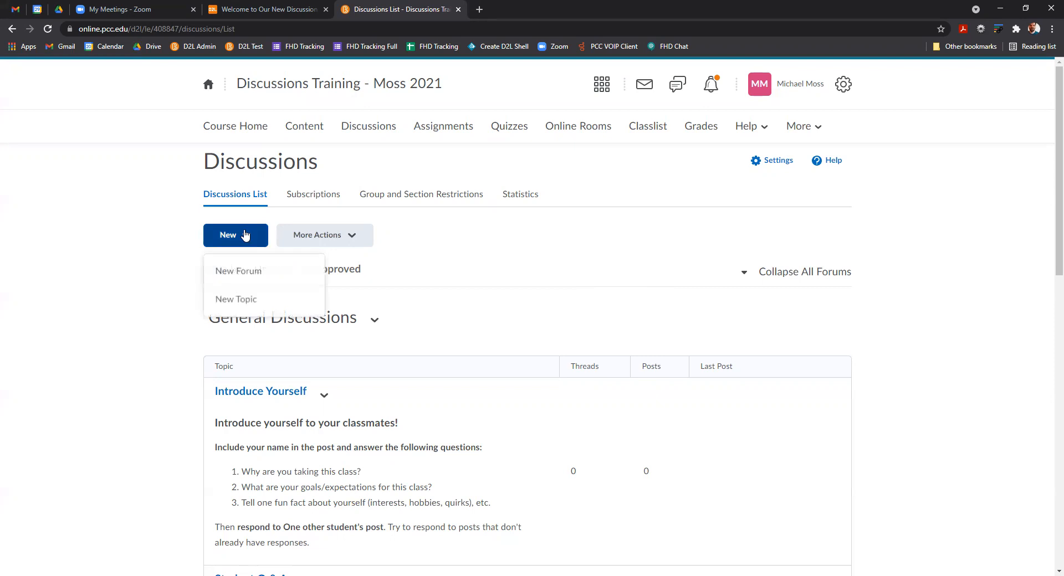
left_click(249, 300)
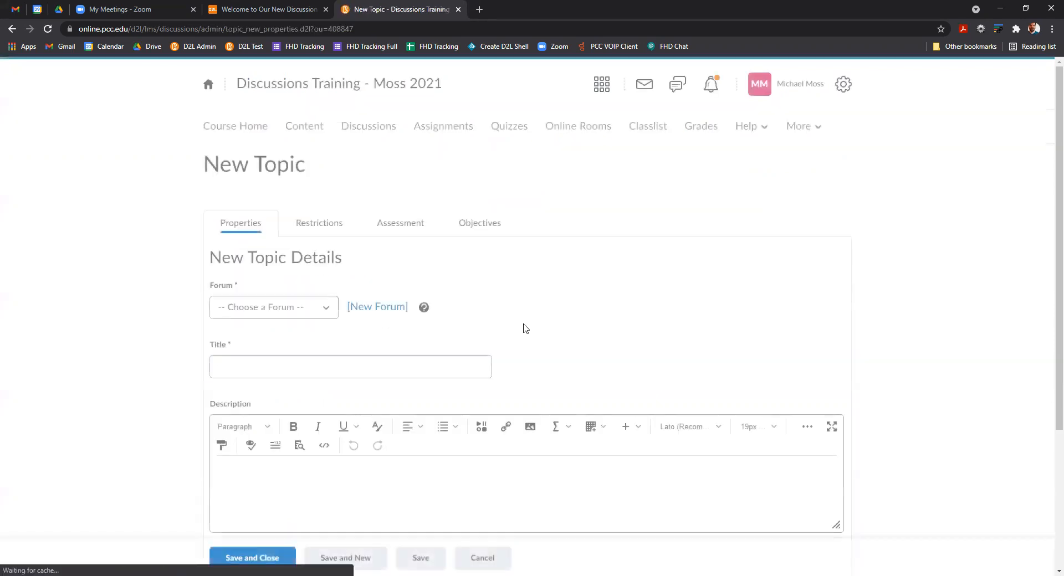
left_click(288, 302)
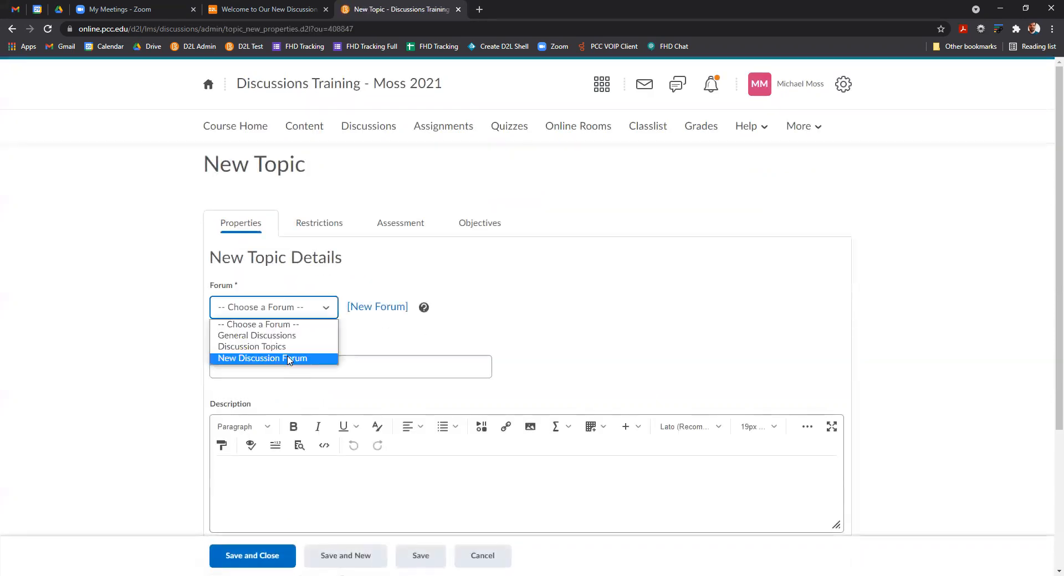
left_click(288, 358)
left_click(288, 356)
type("Section Discuss")
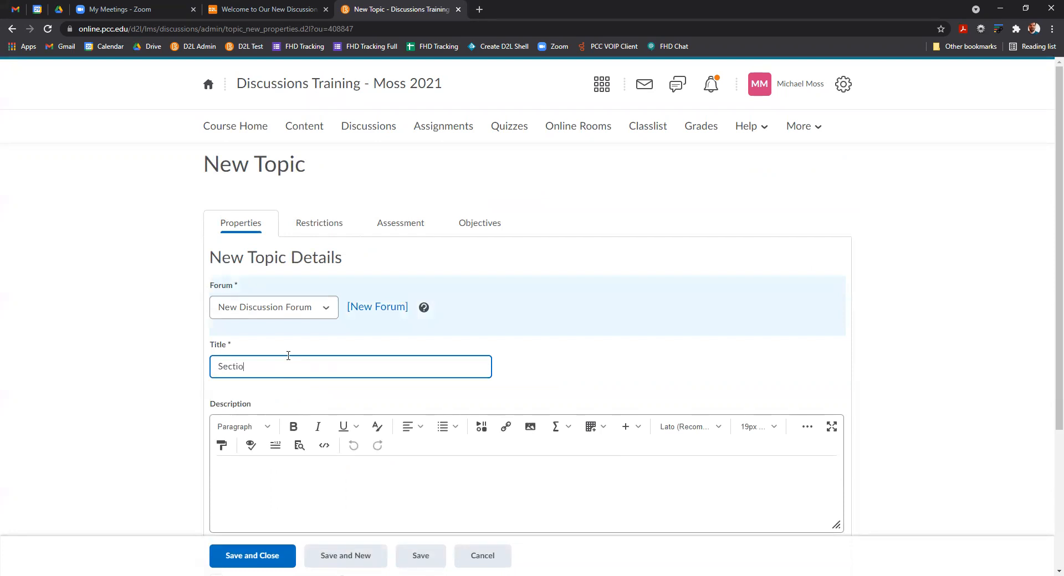
type("on")
scroll(346, 366, "down", 3)
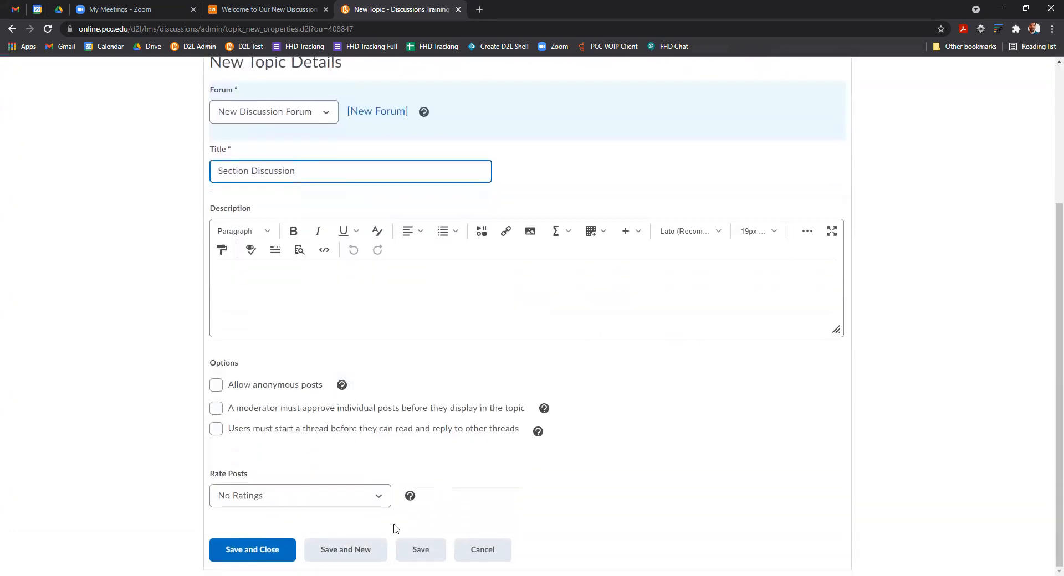
scroll(432, 405, "up", 3)
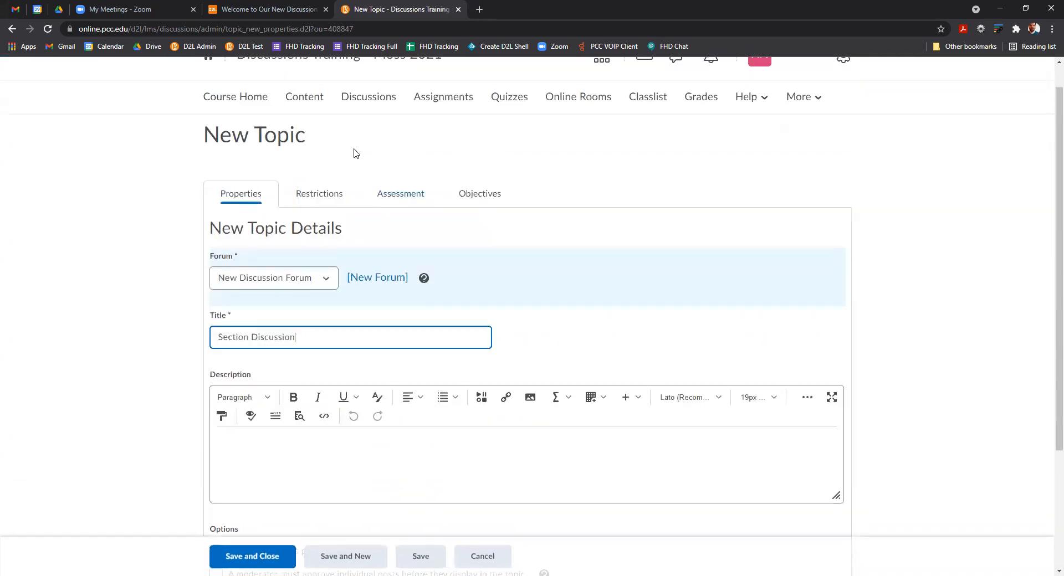
left_click(310, 193)
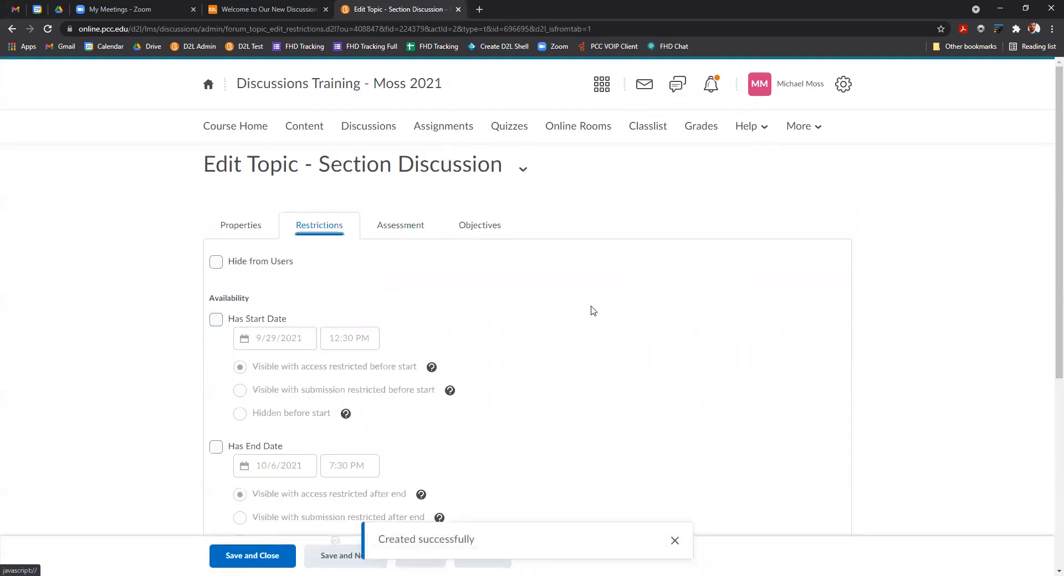
Try to restrict the Section Discussion topic to groups and sections, checking the available categories before cancelling the selection.
scroll(592, 310, "down", 5)
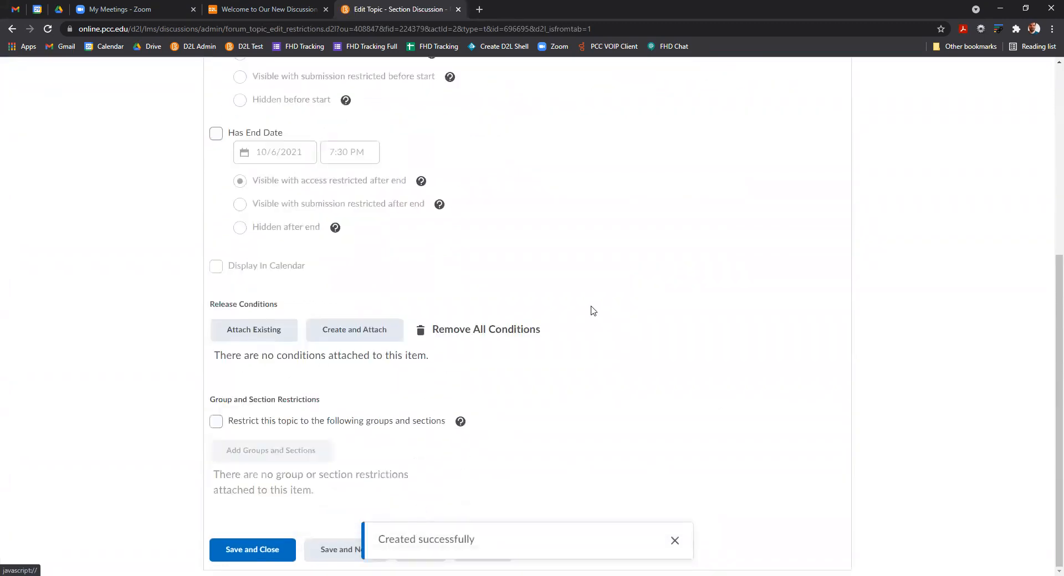
left_click(216, 421)
left_click(275, 450)
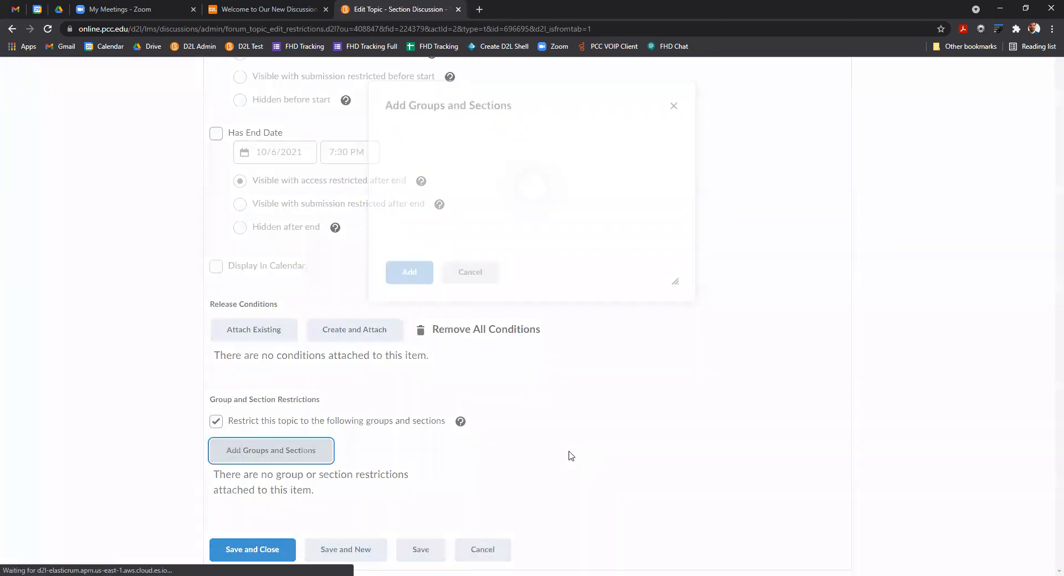
scroll(544, 200, "down", 1)
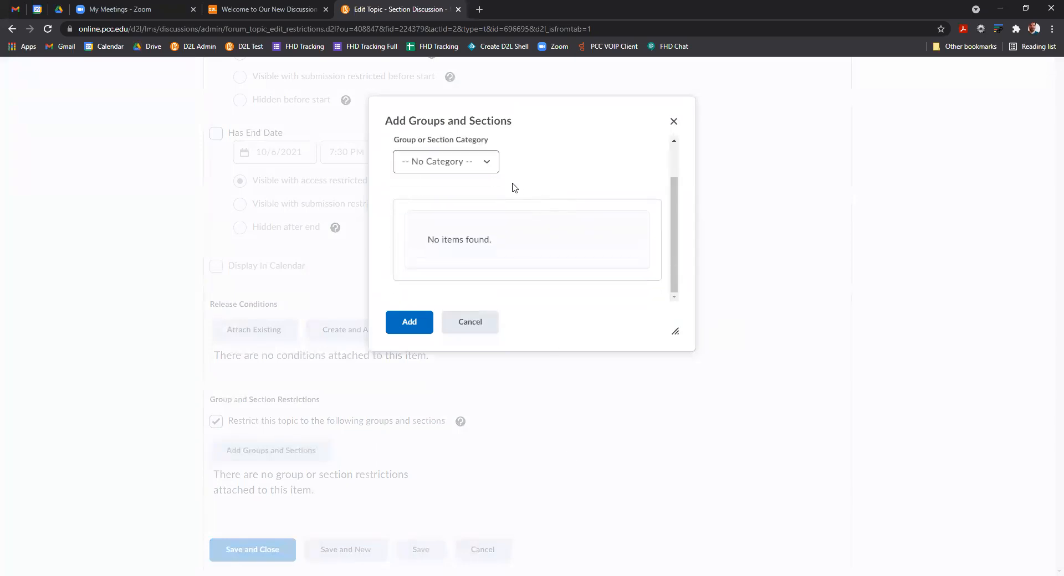
left_click(490, 166)
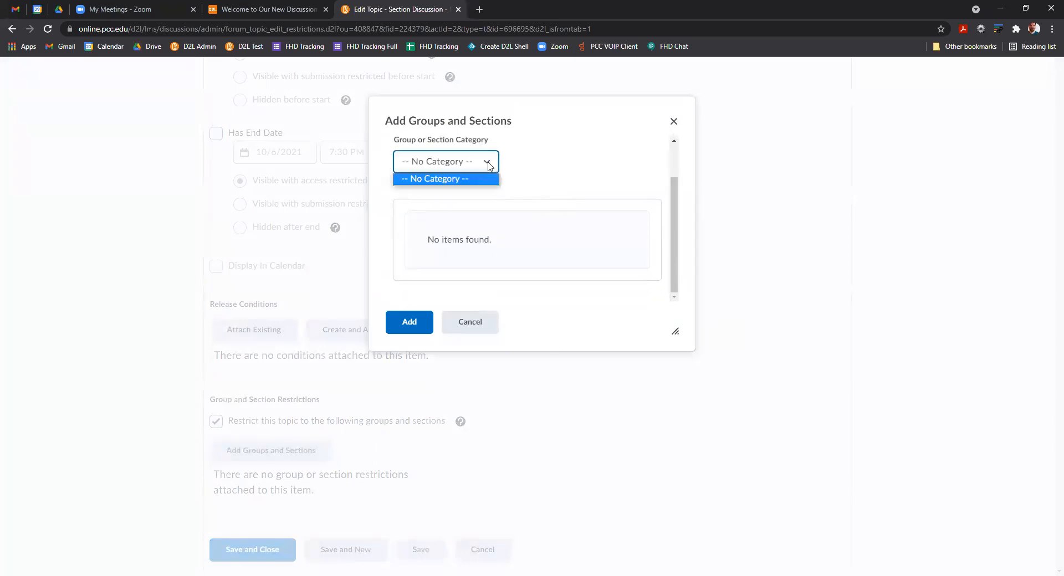
left_click(490, 166)
left_click(490, 166)
left_click(490, 165)
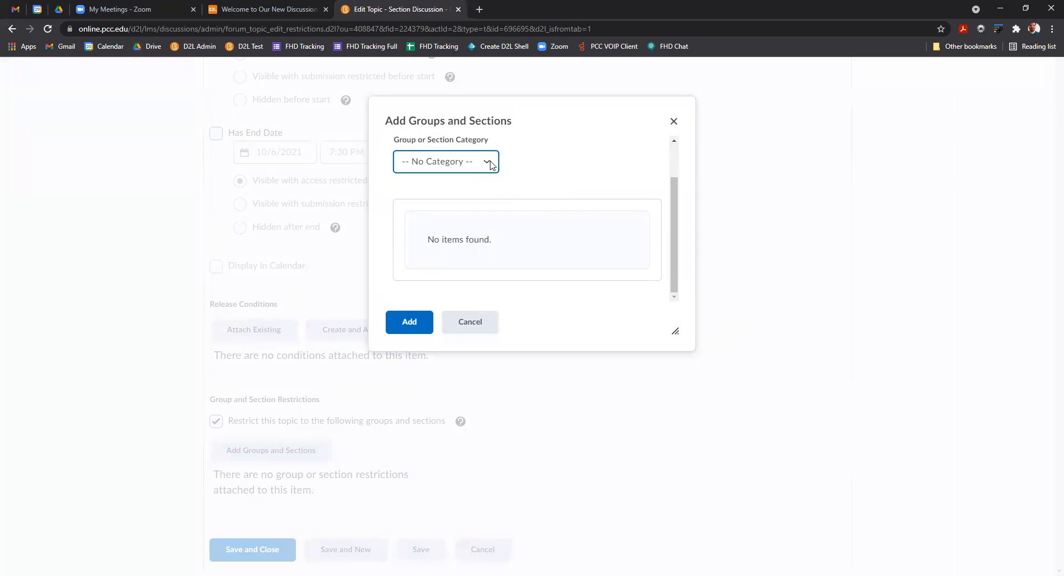
left_click(485, 171)
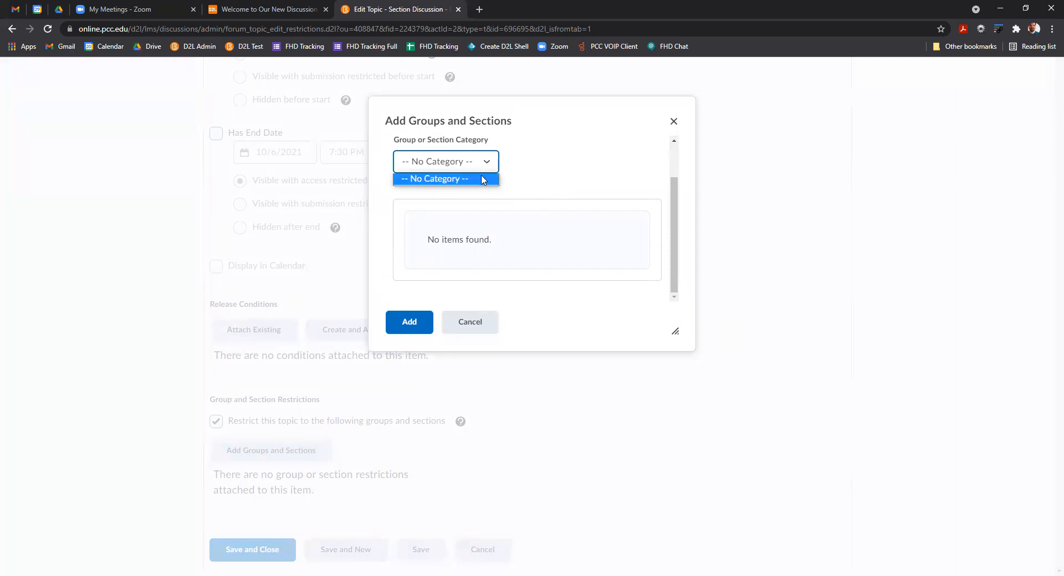
left_click(483, 179)
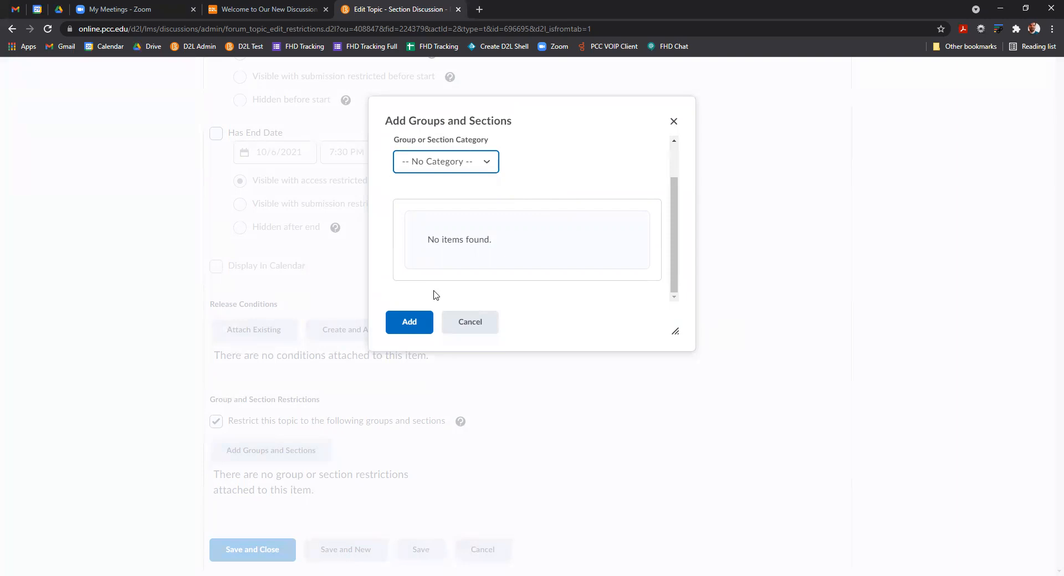
left_click(450, 328)
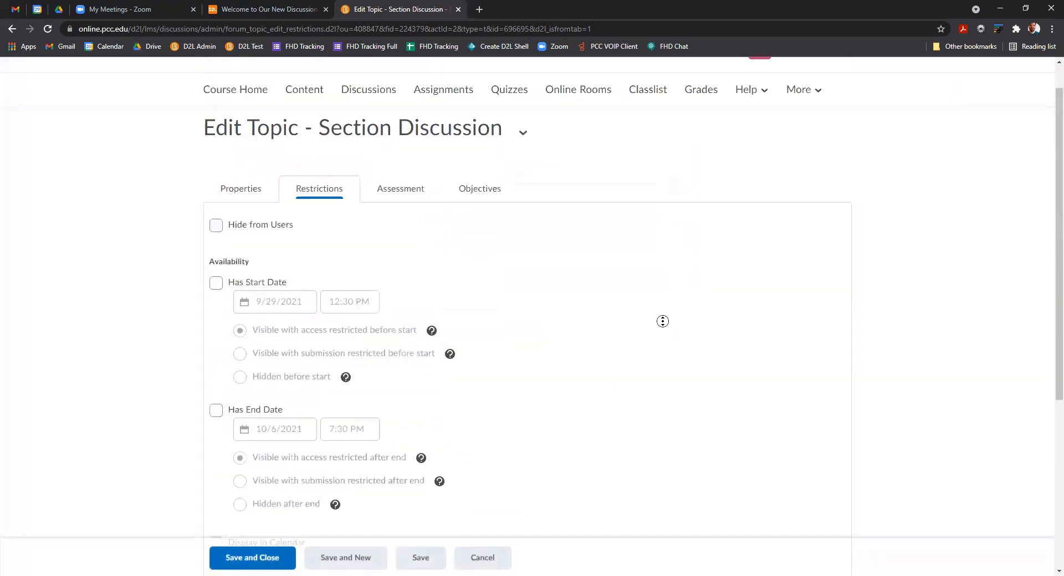
Create a group category named "Discussion Groups" with 2 groups in the course's group management and save it.
left_click(798, 129)
left_click(797, 168)
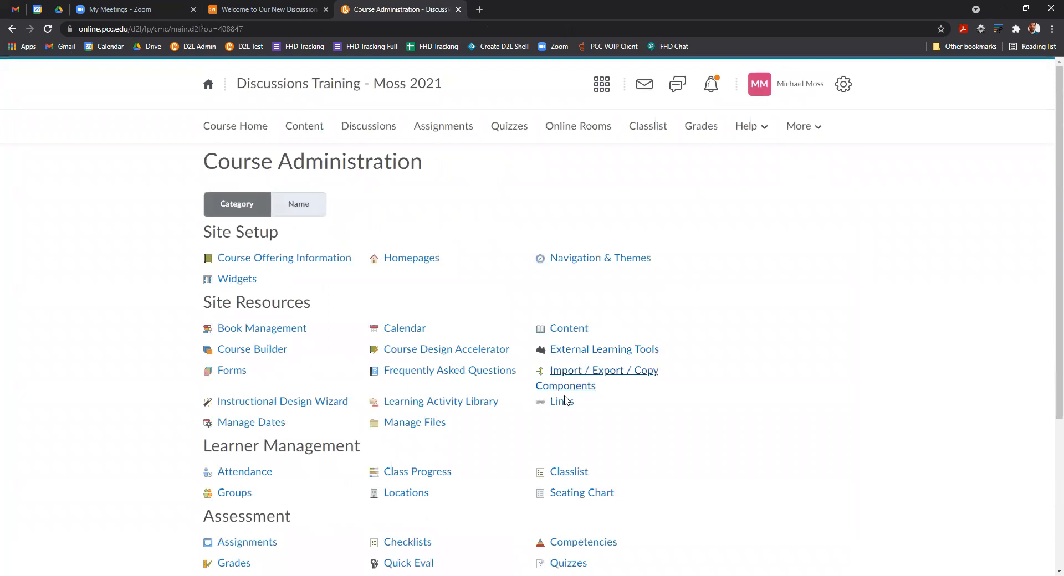
scroll(390, 326, "down", 3)
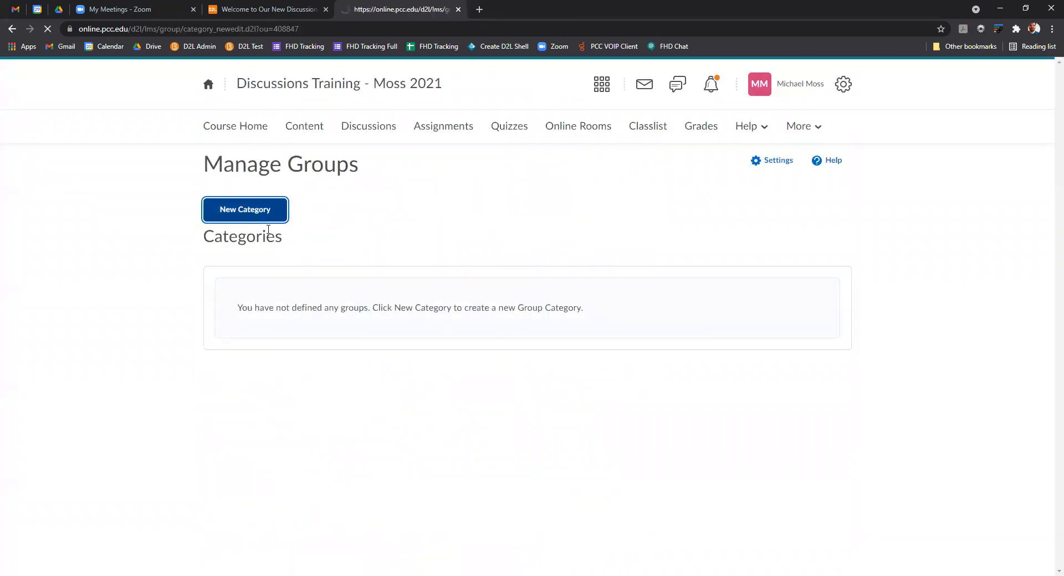
left_click(319, 256)
type("Discussion Groups")
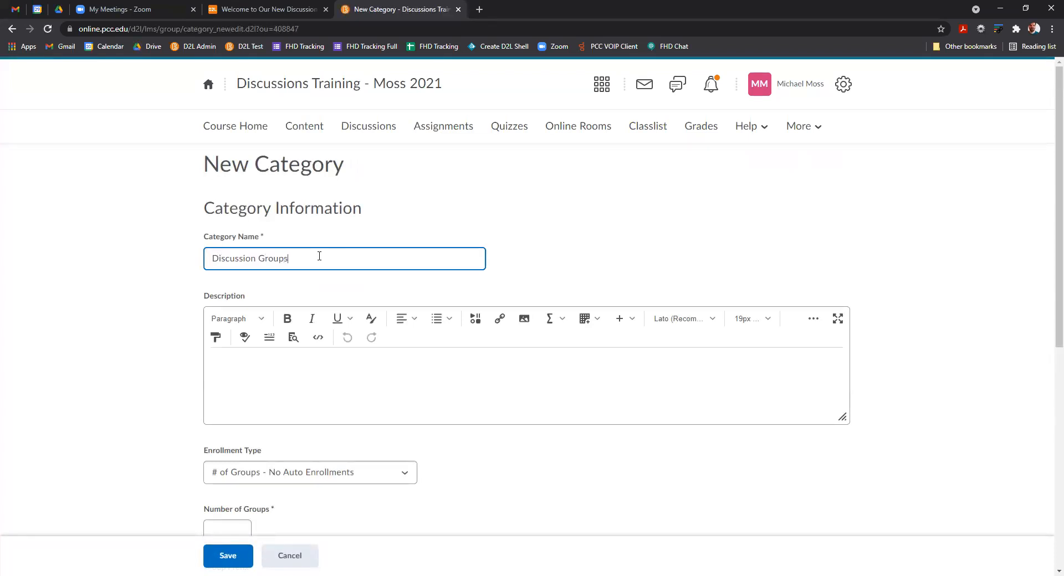
scroll(332, 430, "down", 4)
left_click(244, 318)
type("2")
scroll(311, 354, "down", 3)
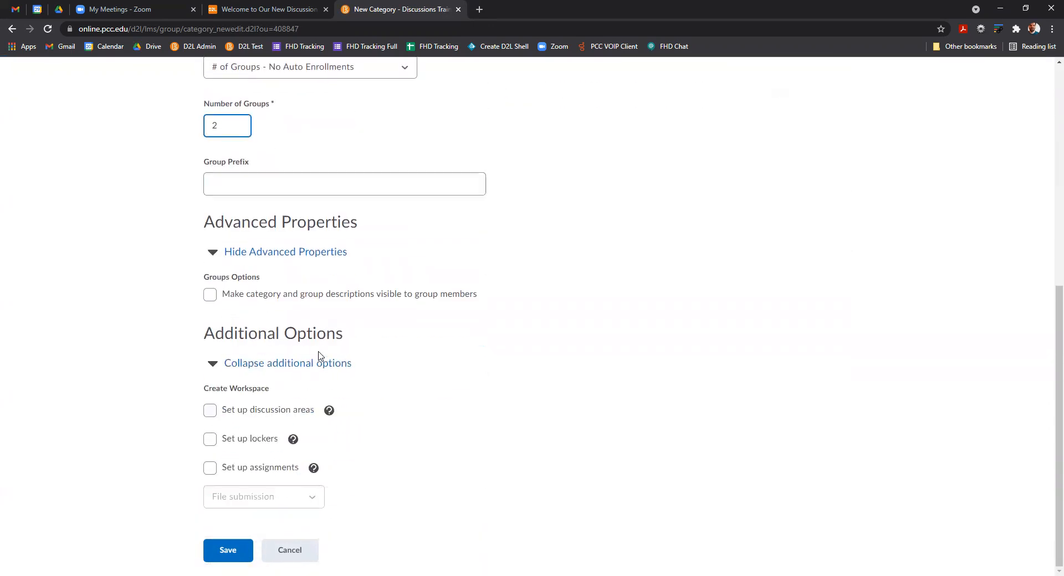
left_click(227, 551)
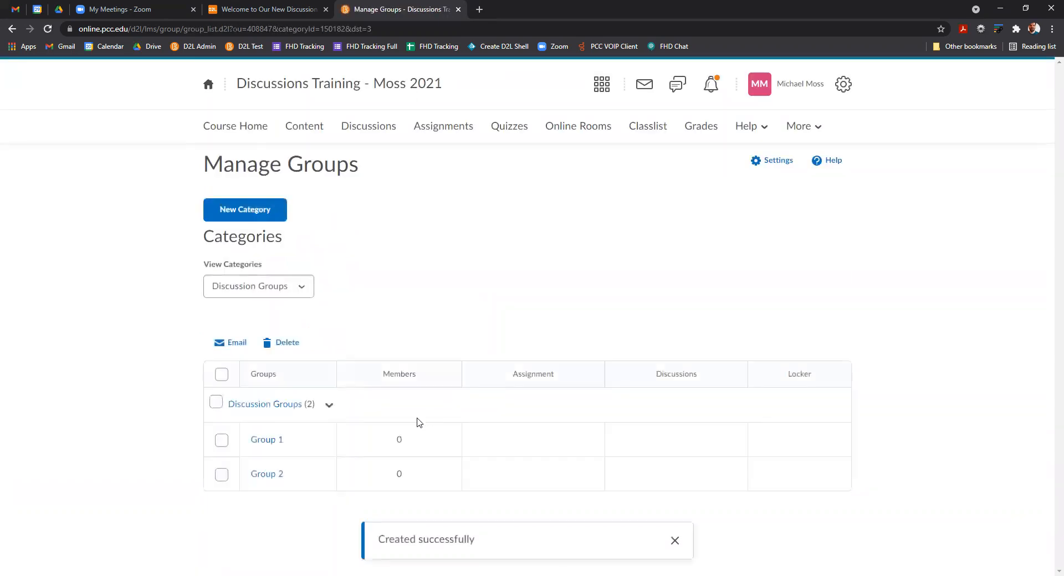
Try to set up discussion areas for the Discussion Groups category, using New Discussion Forum with a new topic.
left_click(329, 405)
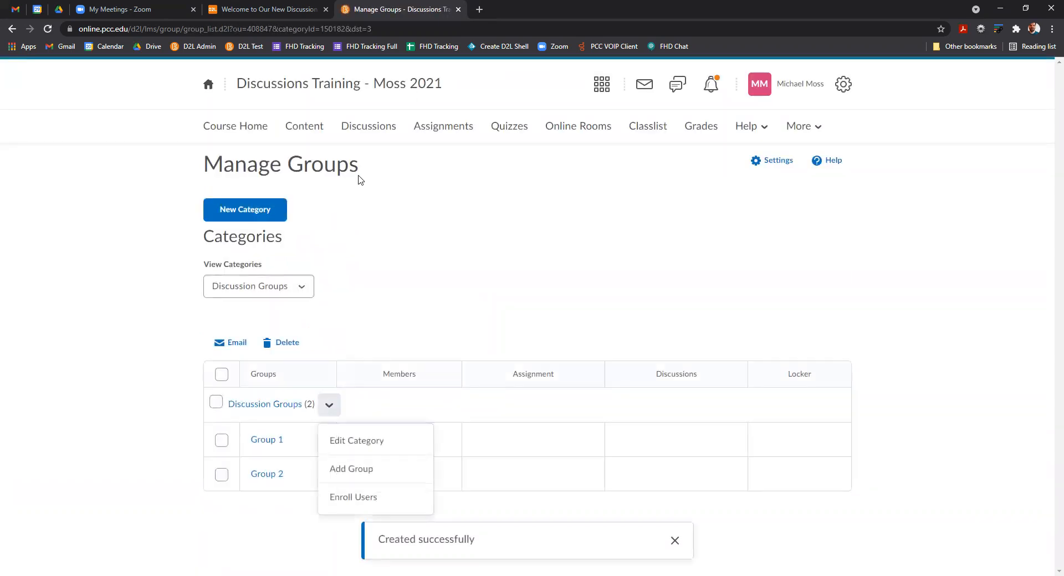
left_click(359, 441)
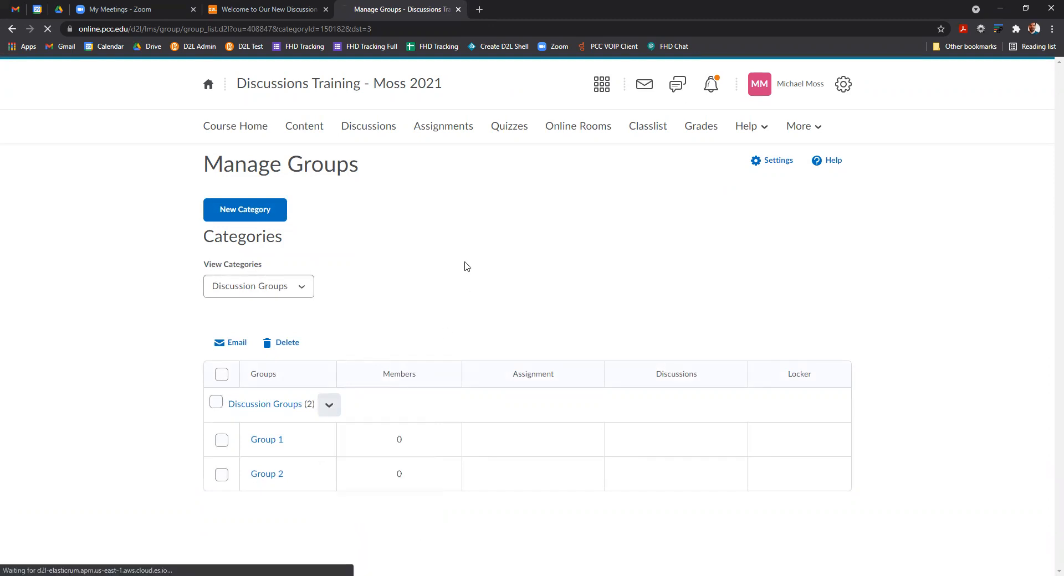
scroll(435, 308, "down", 9)
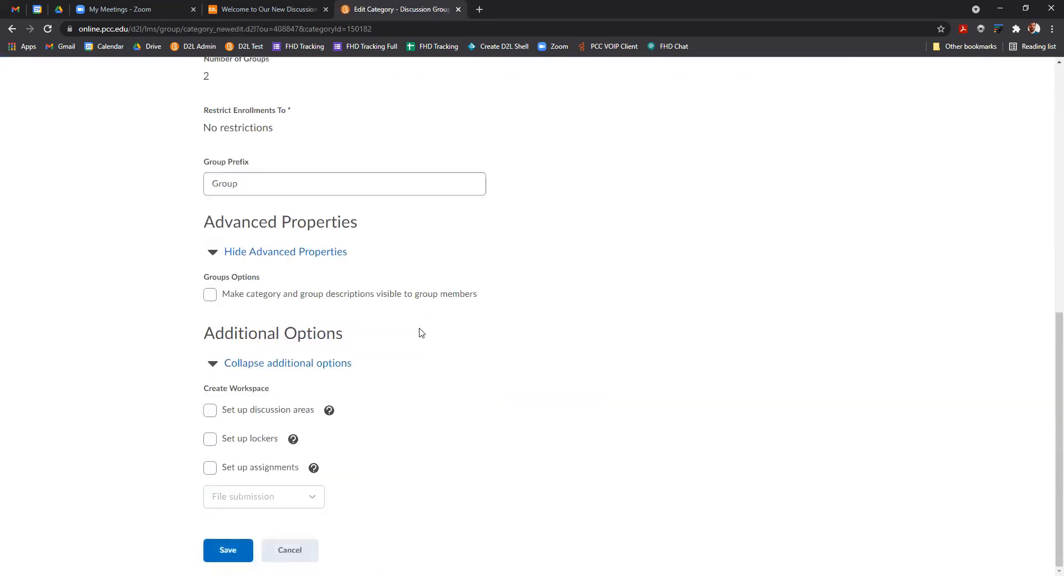
left_click(248, 411)
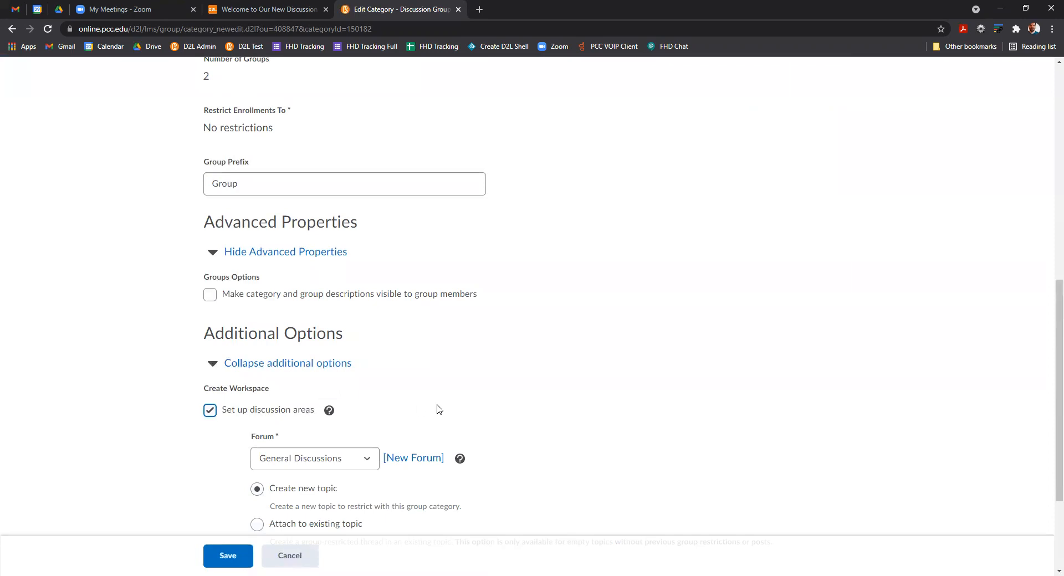
scroll(437, 409, "down", 3)
left_click(315, 310)
left_click(318, 345)
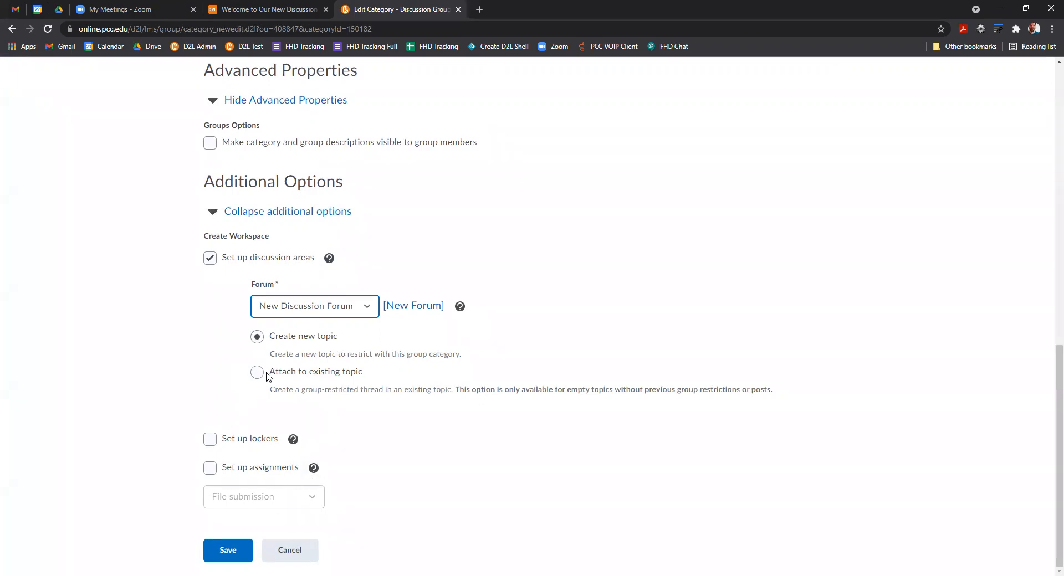
scroll(268, 377, "up", 10)
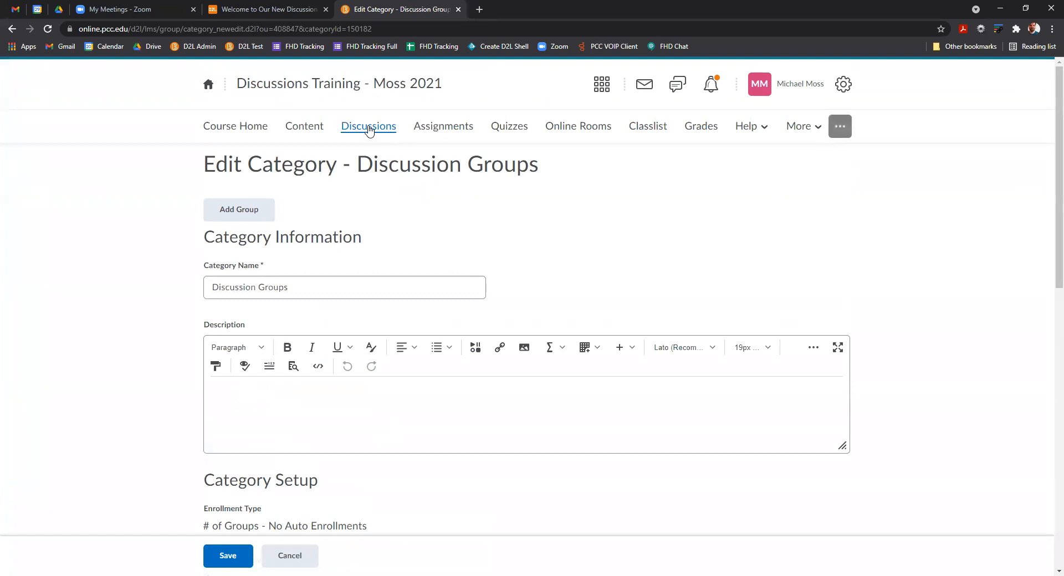
Open the Section Discussion topic for editing from the Discussions list and change its title to "Group Discussion".
left_click(369, 126)
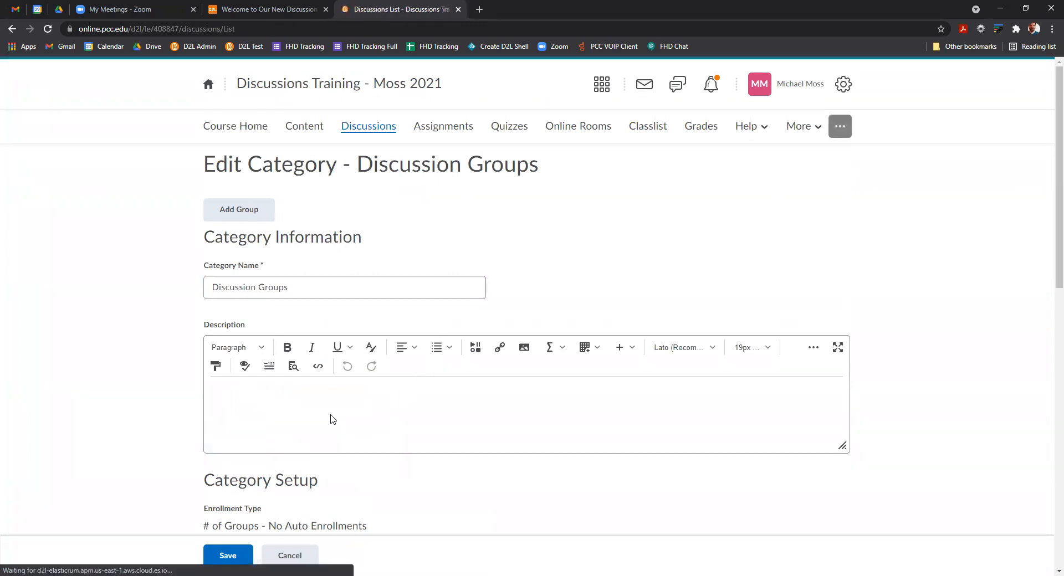
scroll(330, 420, "down", 10)
left_click(287, 532)
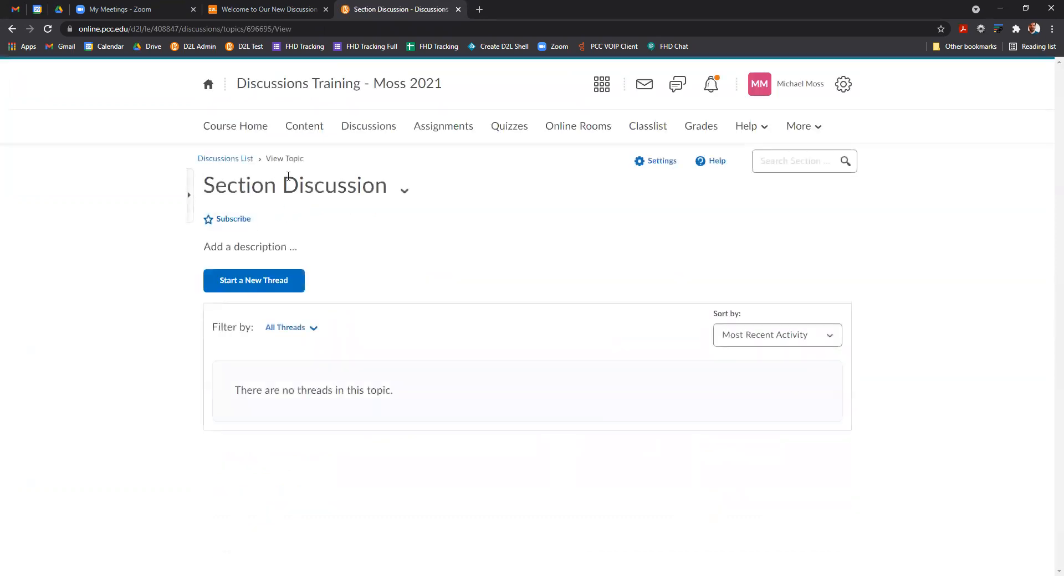
left_click(400, 193)
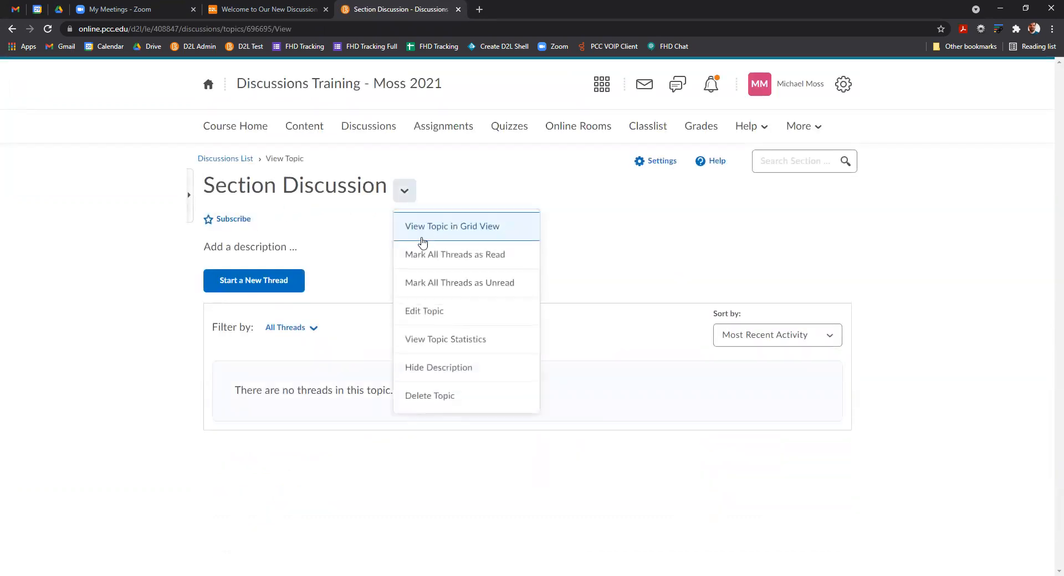
left_click(417, 320)
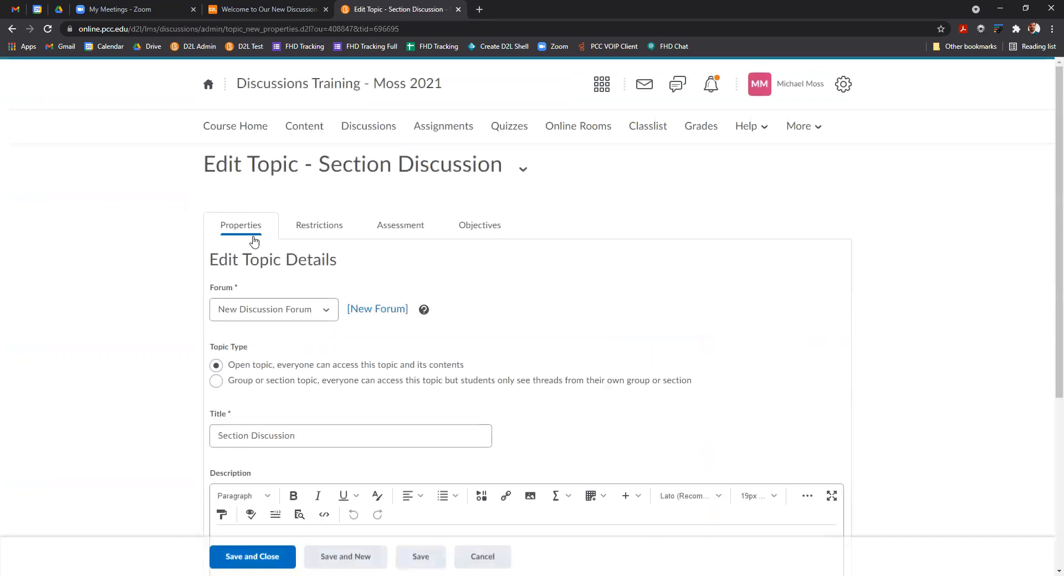
left_click(232, 436)
double_click(233, 437)
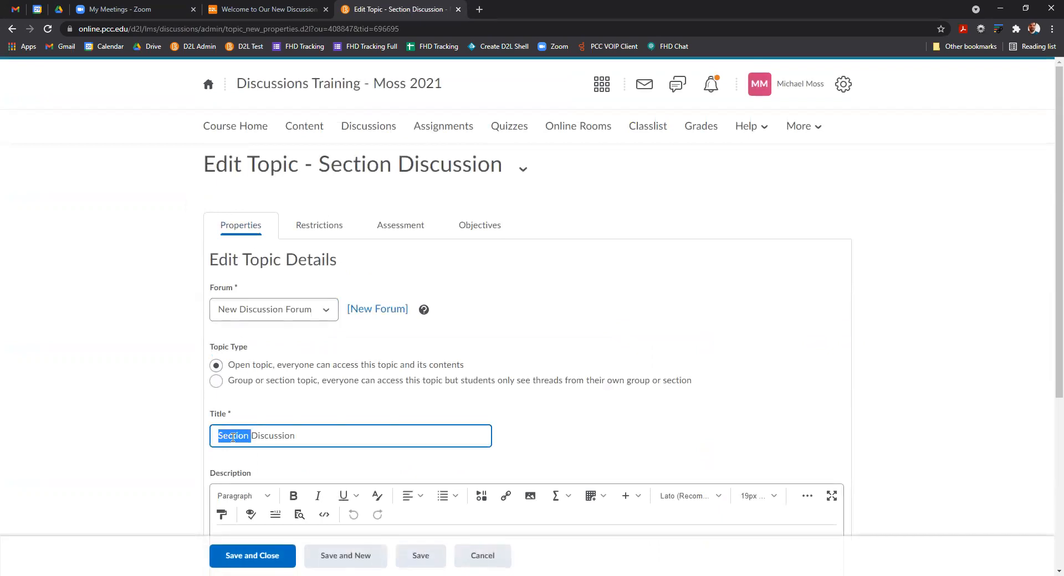
type("Group")
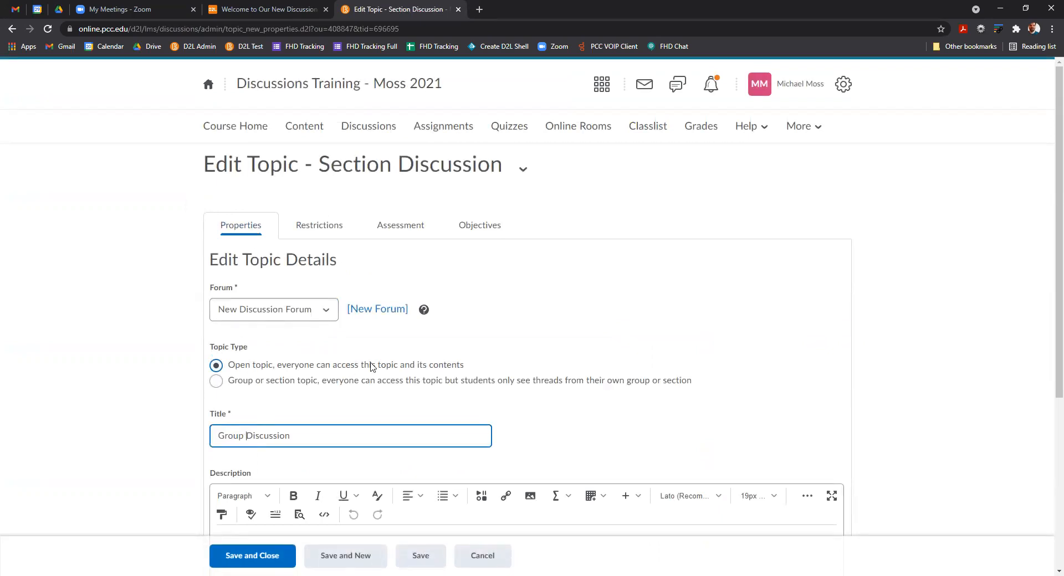
Restrict the Group Discussion topic to Group 1 of the Discussion Groups category and save the topic.
left_click(337, 225)
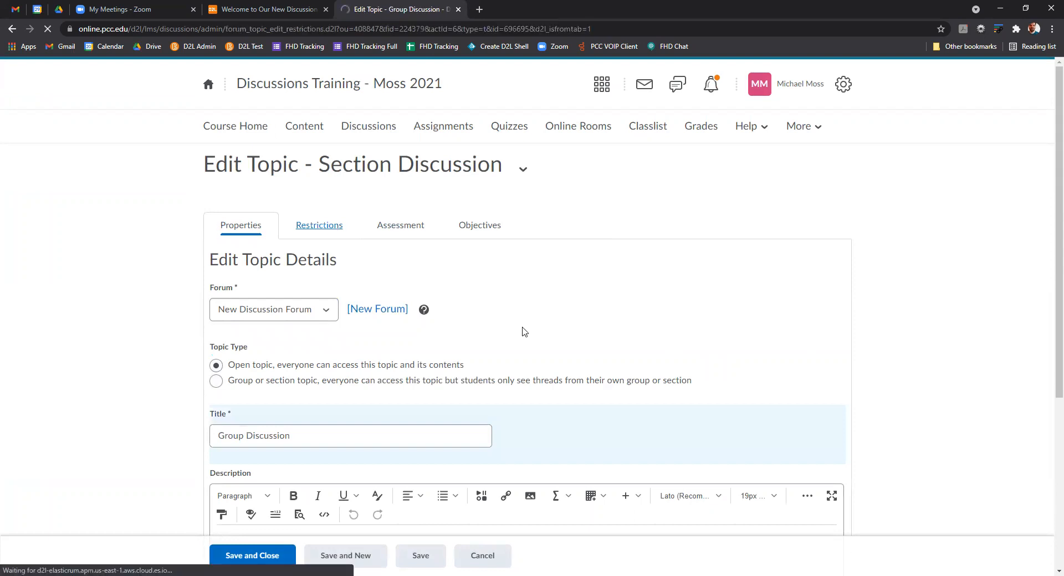
scroll(523, 332, "down", 5)
left_click(250, 423)
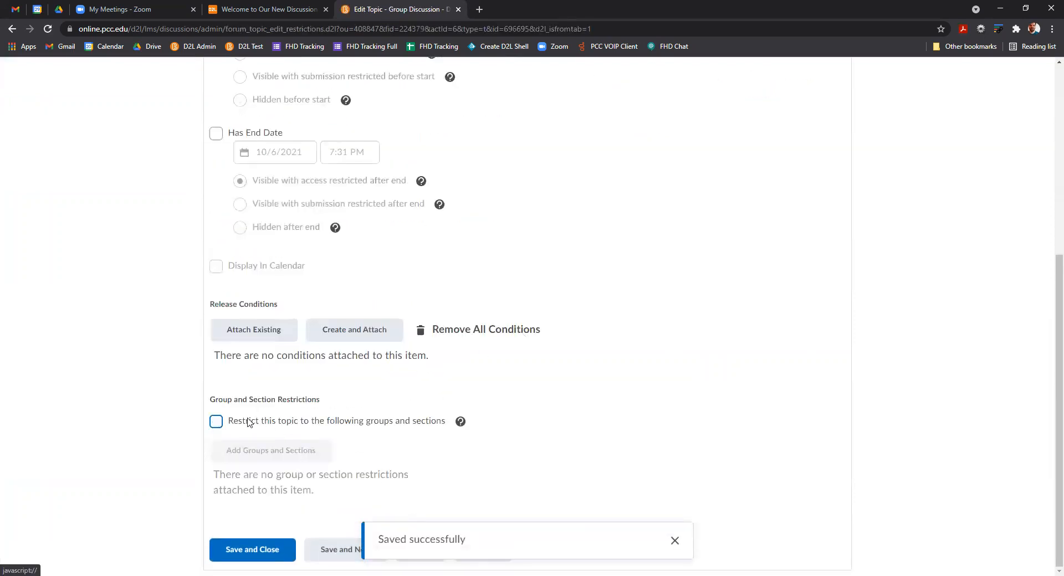
left_click(287, 442)
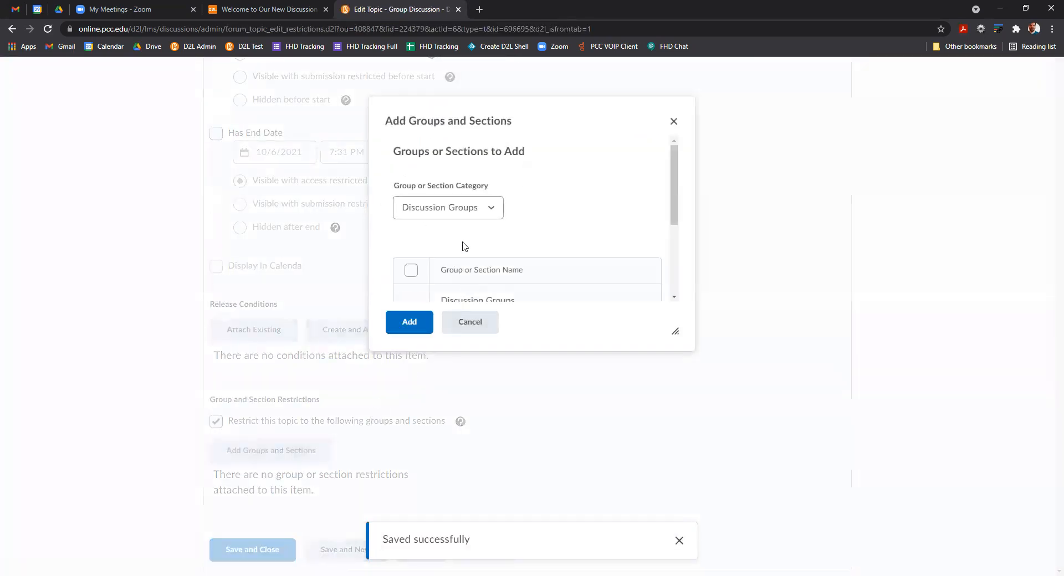
scroll(460, 247, "down", 3)
left_click(411, 194)
left_click(407, 320)
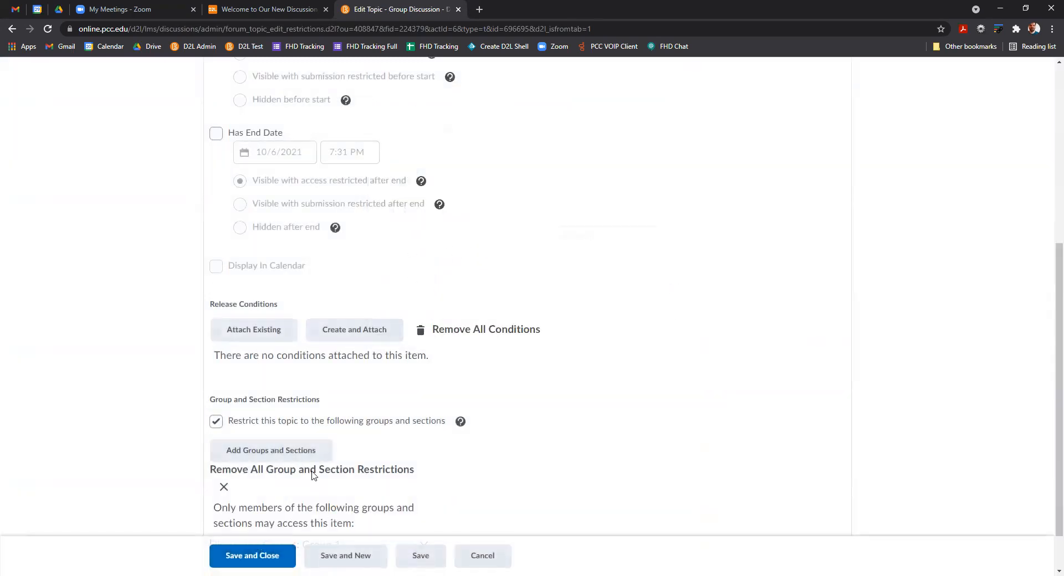
scroll(294, 499, "down", 1)
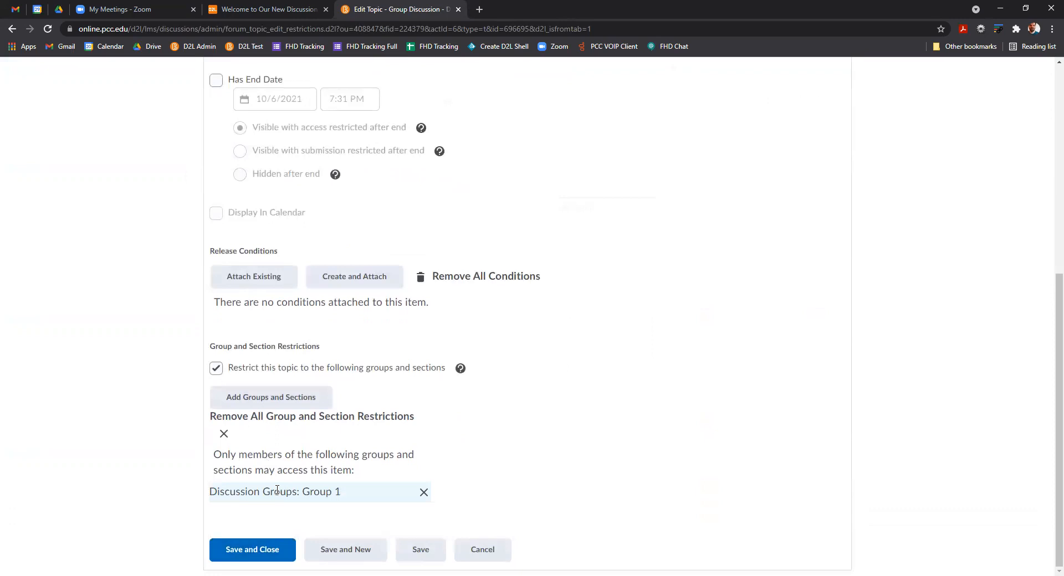
left_click(272, 551)
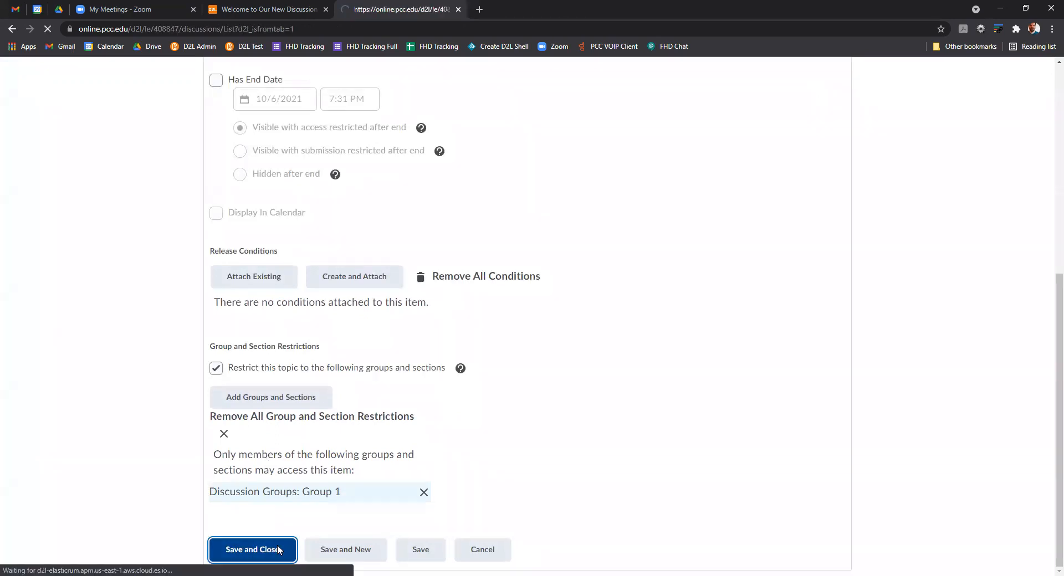
Review the Group Discussion topic's group/section restriction note in the discussions list.
scroll(417, 366, "down", 14)
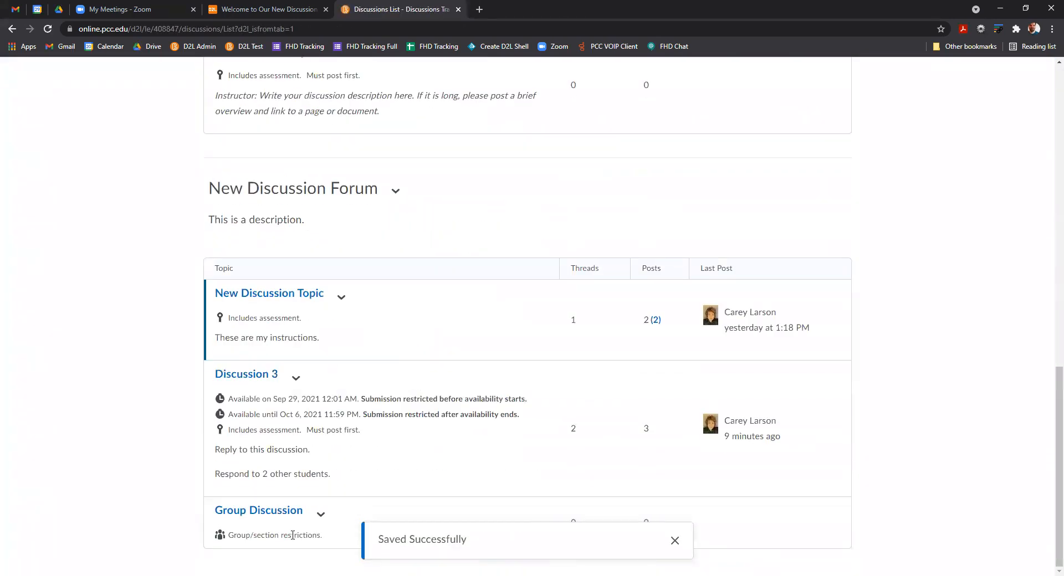
mouse_move(273, 536)
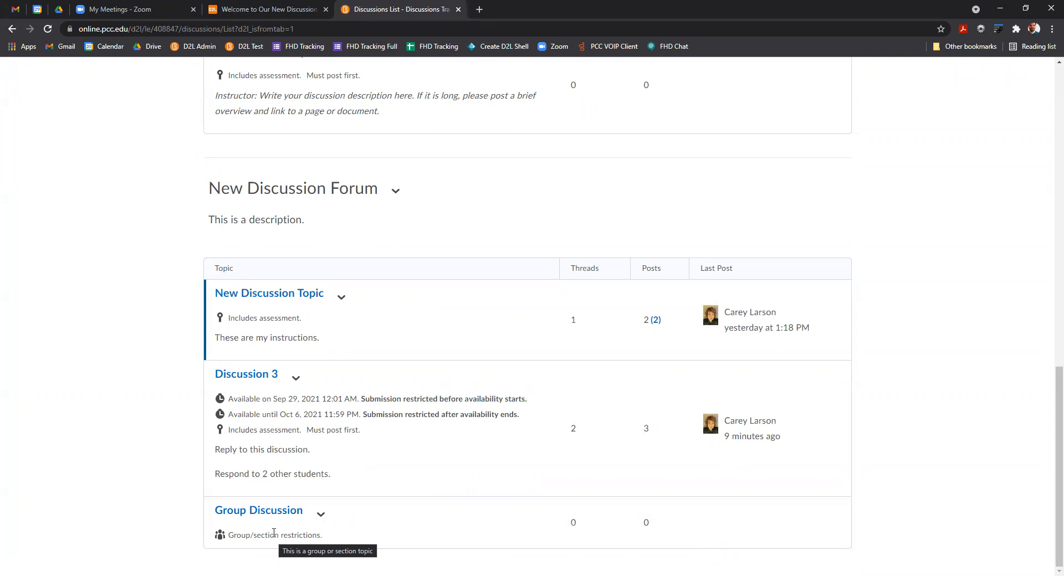
scroll(274, 533, "up", 15)
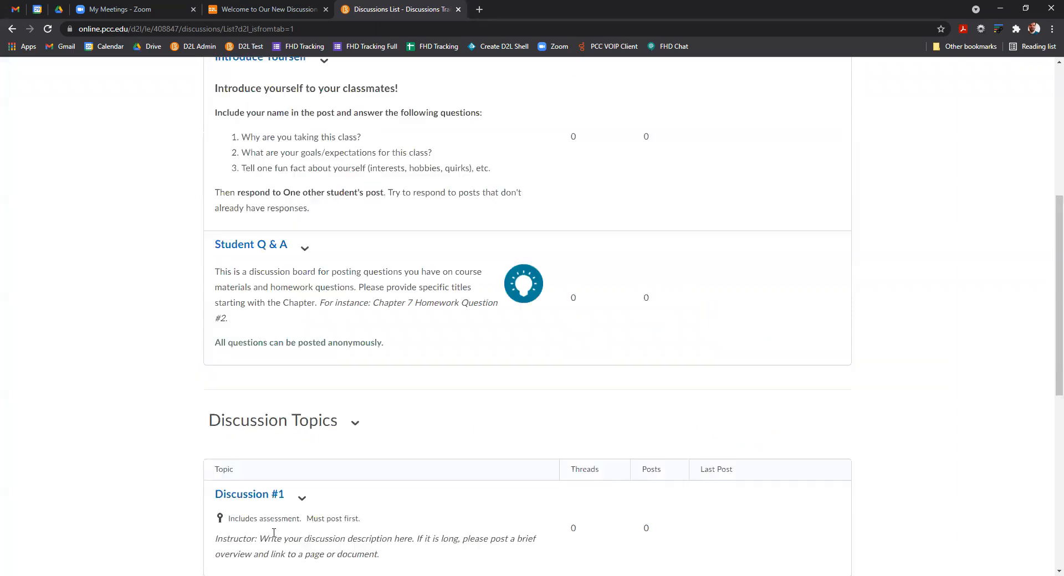